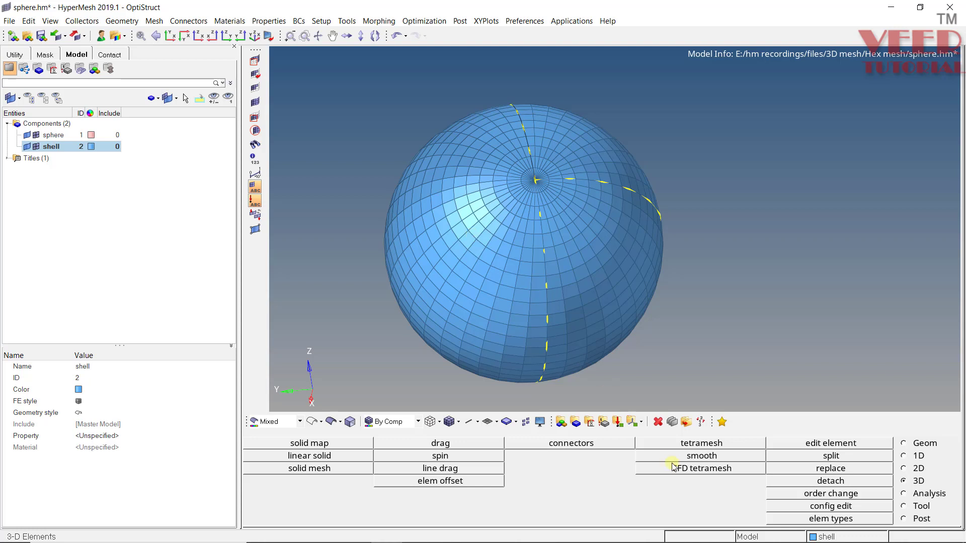
# Step: Delete all elements from the model, keeping the sphere geometry
pyautogui.click(658, 422)
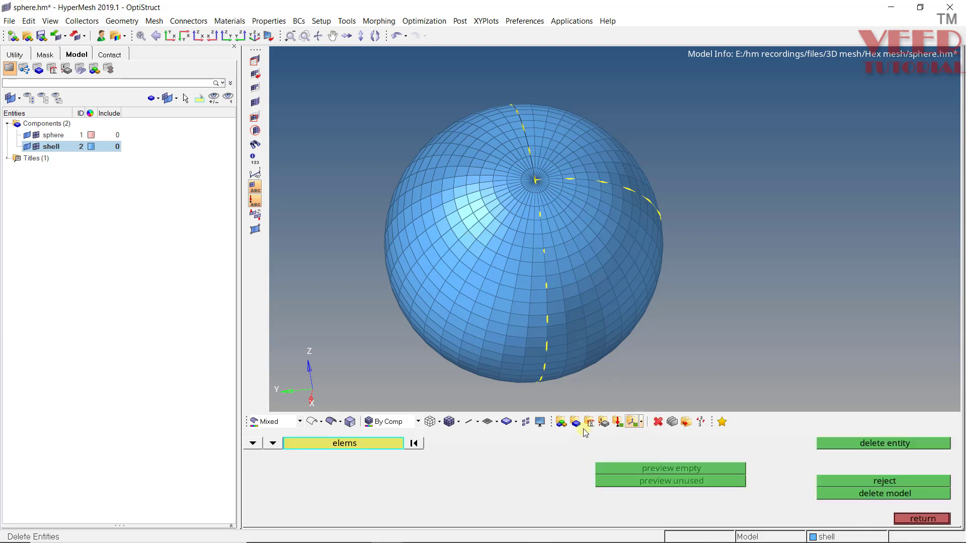
pyautogui.click(367, 445)
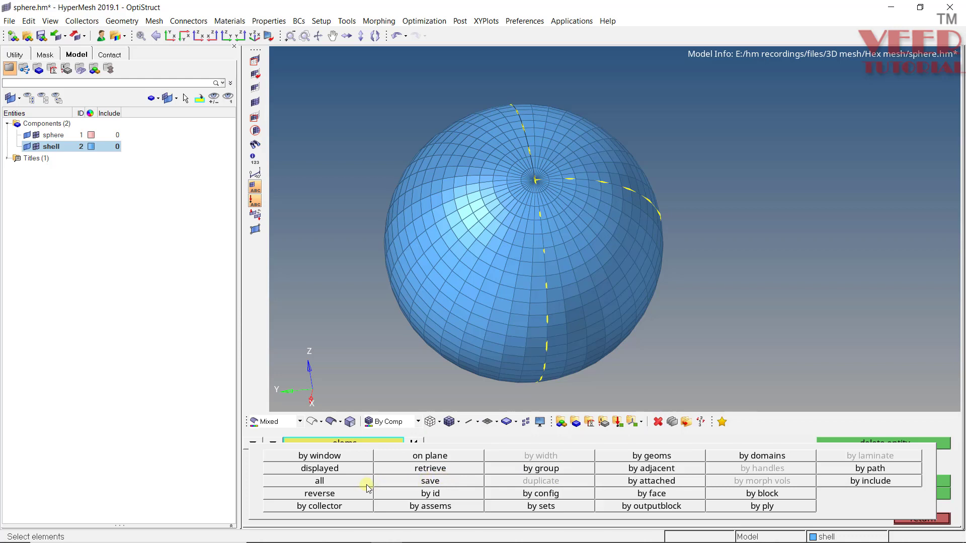
pyautogui.click(319, 482)
pyautogui.click(902, 446)
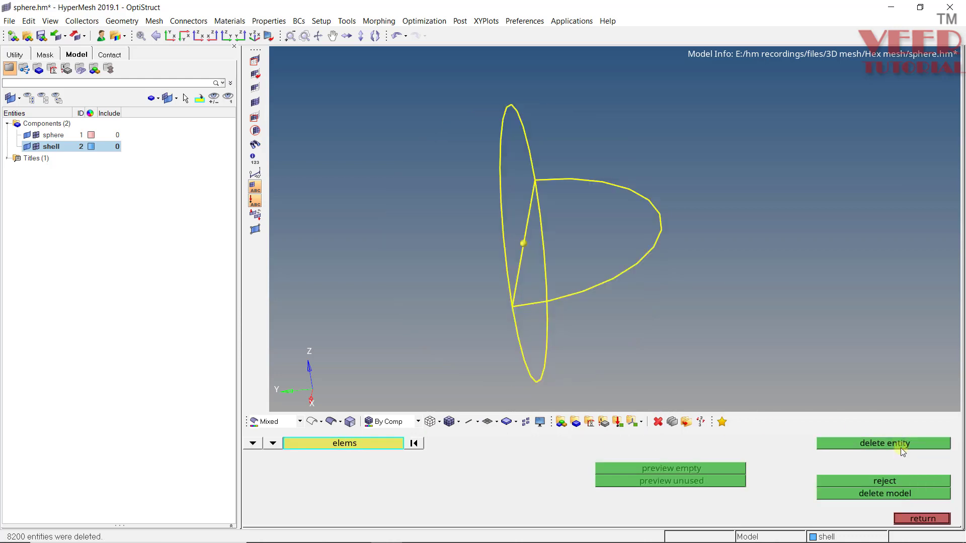
pyautogui.click(923, 519)
# Step: Display the sphere geometry as shaded surfaces with edges and inspect its existing partition lines from several sides
pyautogui.click(331, 421)
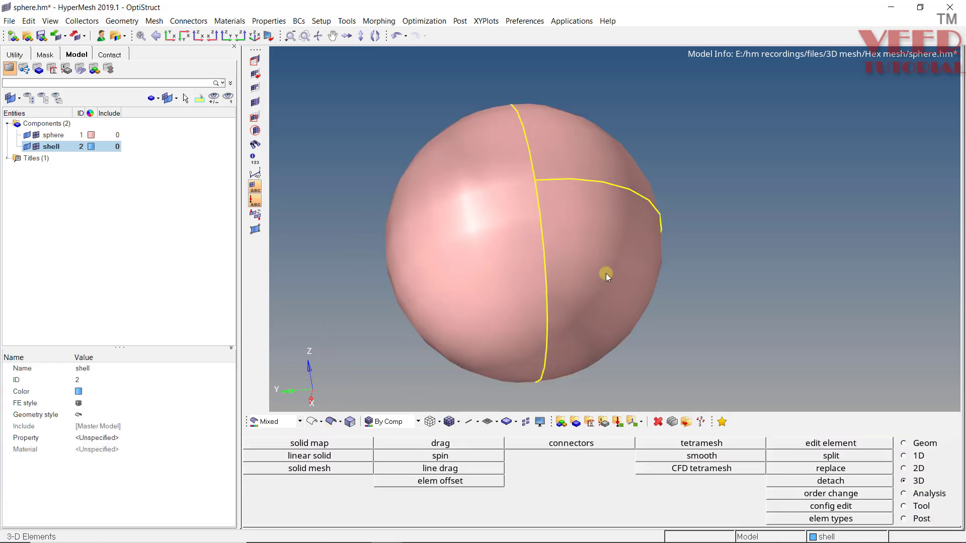
pyautogui.moveTo(492, 309)
pyautogui.keyDown('ctrl'); pyautogui.mouseDown()
pyautogui.moveTo(710, 205)
pyautogui.moveTo(469, 254)
pyautogui.mouseUp(); pyautogui.keyUp('ctrl')
pyautogui.keyDown('ctrl'); pyautogui.scroll(5, 470, 251); pyautogui.keyUp('ctrl')
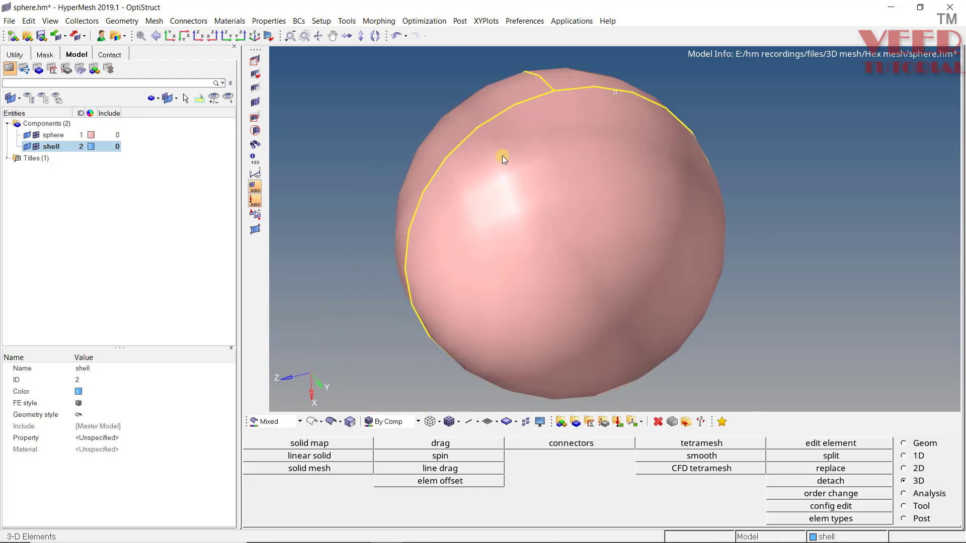
pyautogui.moveTo(503, 157)
pyautogui.keyDown('ctrl'); pyautogui.mouseDown()
pyautogui.moveTo(548, 231)
pyautogui.moveTo(552, 126)
pyautogui.moveTo(619, 165)
pyautogui.moveTo(527, 228)
pyautogui.mouseUp(); pyautogui.keyUp('ctrl')
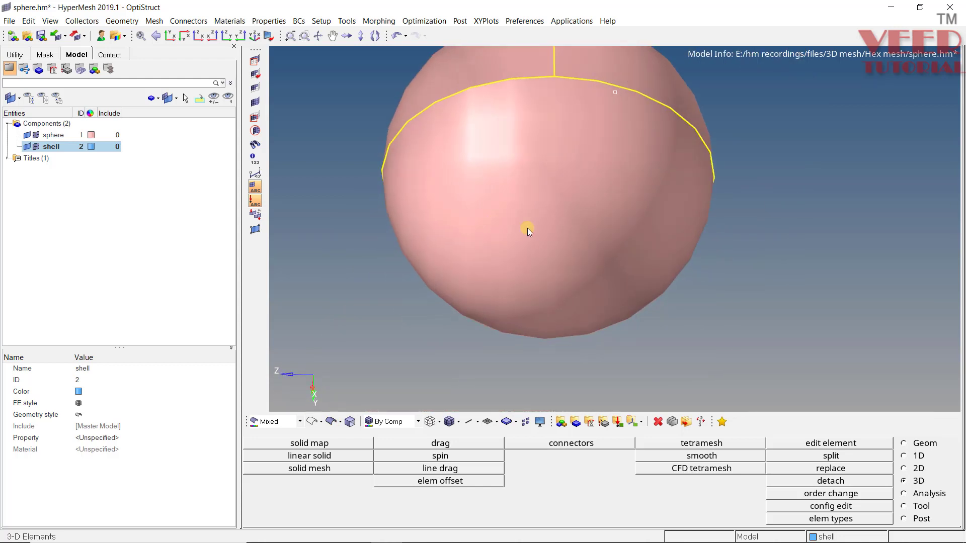
pyautogui.scroll(-3, 527, 228)
pyautogui.keyDown('ctrl'); pyautogui.moveTo(702, 178); pyautogui.dragTo(467, 161); pyautogui.keyUp('ctrl')
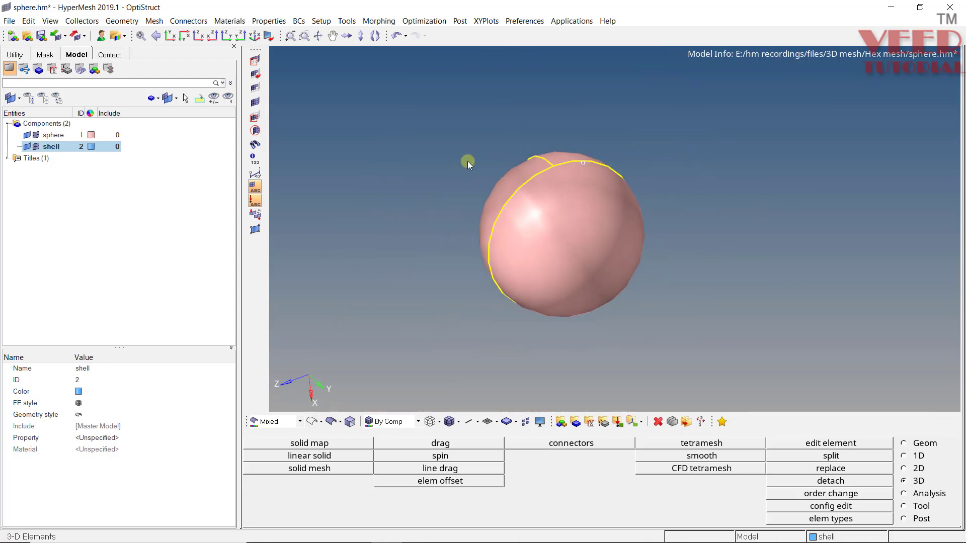
# Step: Mask the half-sphere solid and one adjoining quarter solid so that a single quarter of the sphere stays displayed
pyautogui.click(255, 61)
pyautogui.click(374, 443)
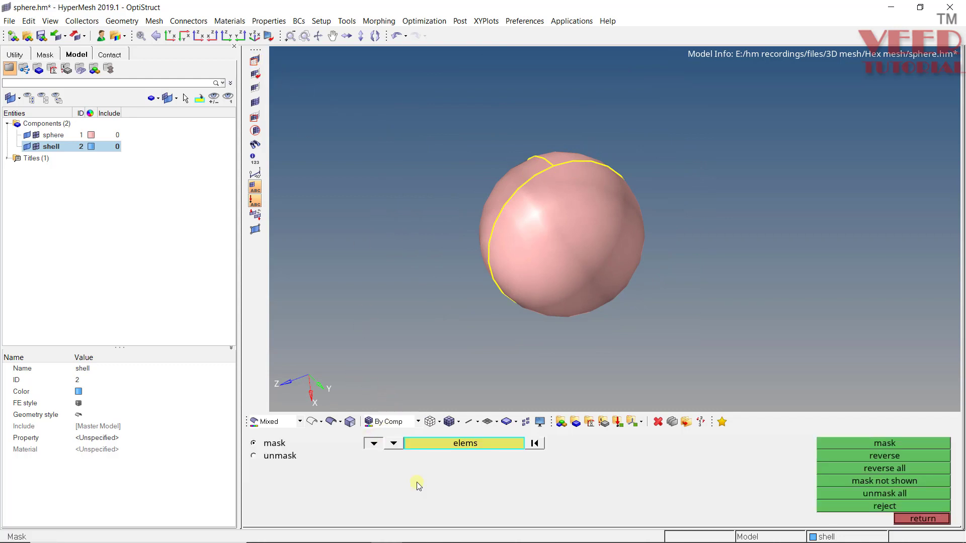
pyautogui.click(512, 482)
pyautogui.click(575, 226)
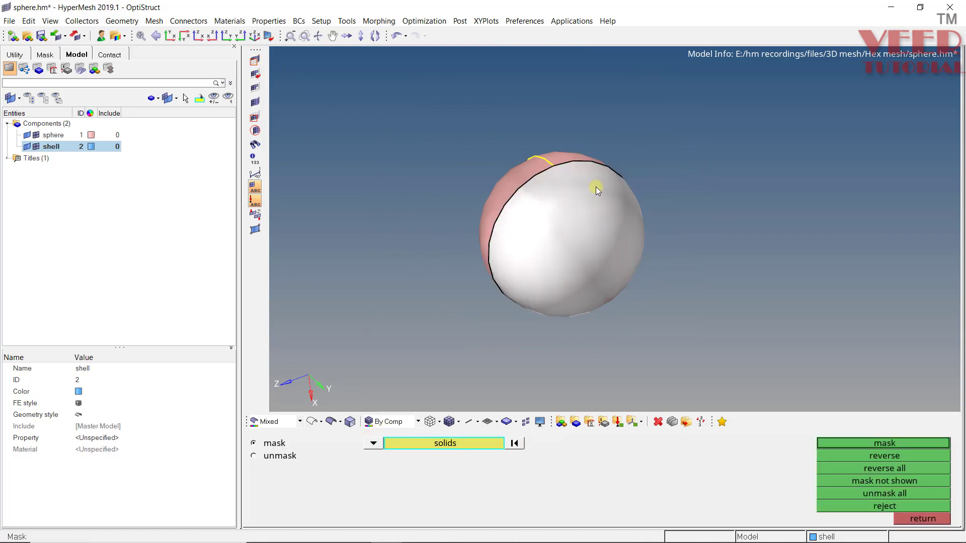
pyautogui.middleClick(596, 187)
pyautogui.scroll(3, 577, 150)
pyautogui.click(568, 183)
pyautogui.middleClick(607, 182)
pyautogui.scroll(-3, 538, 167)
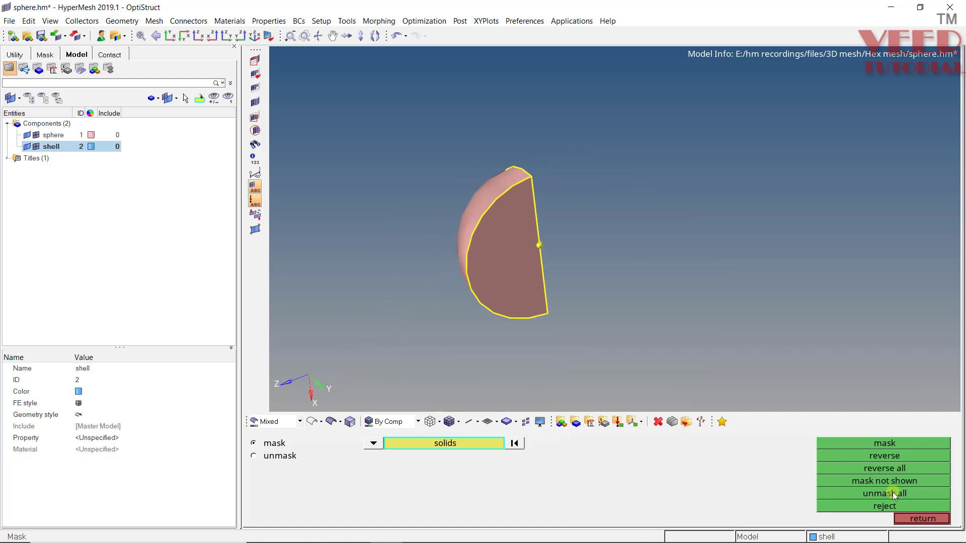
pyautogui.click(932, 518)
# Step: Trim the quarter-sphere solid with a plane normal to the x-axis, using the sphere's center node as base point
pyautogui.keyDown('ctrl'); pyautogui.moveTo(543, 222); pyautogui.dragTo(614, 259); pyautogui.keyUp('ctrl')
pyautogui.scroll(4, 534, 231)
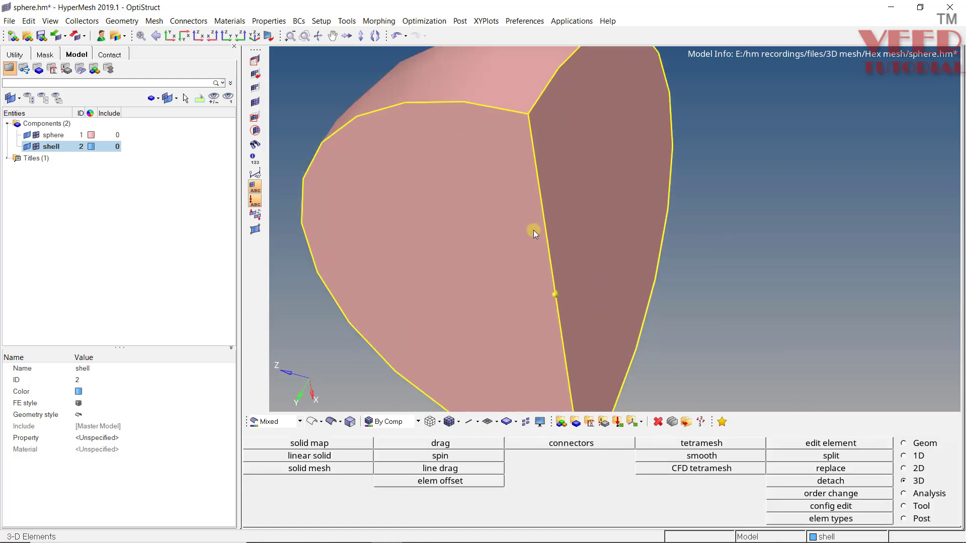
pyautogui.scroll(-4, 541, 224)
pyautogui.keyDown('ctrl'); pyautogui.moveTo(561, 231); pyautogui.dragTo(534, 216); pyautogui.keyUp('ctrl')
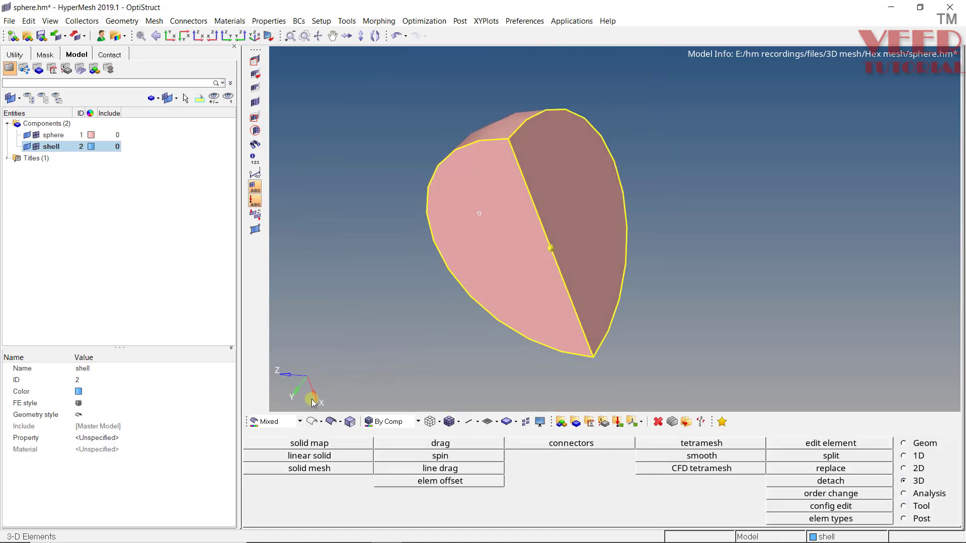
pyautogui.click(919, 447)
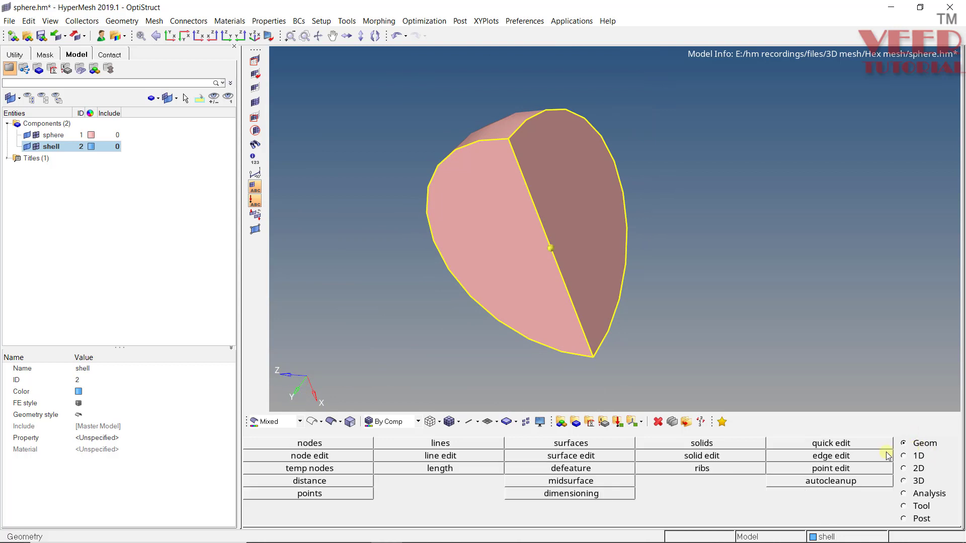
pyautogui.click(701, 457)
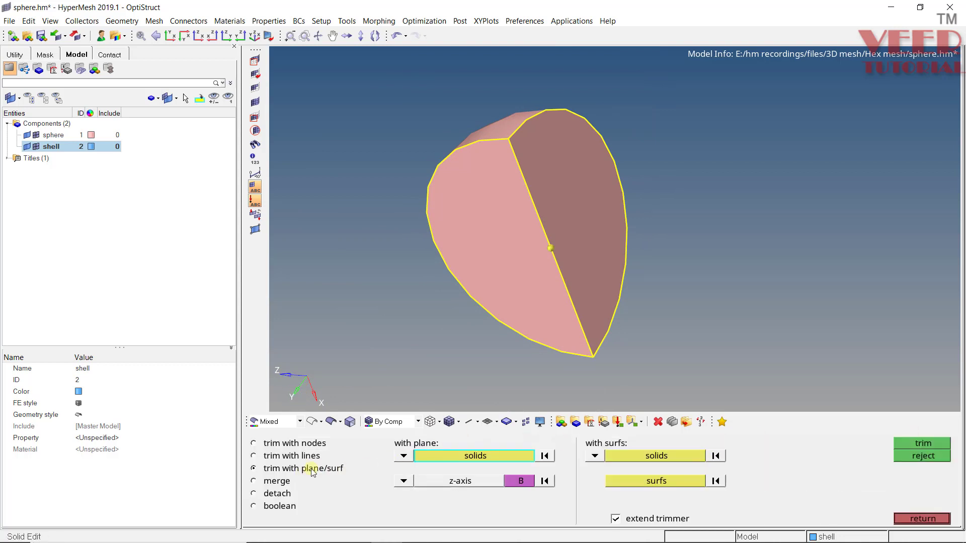
pyautogui.click(405, 481)
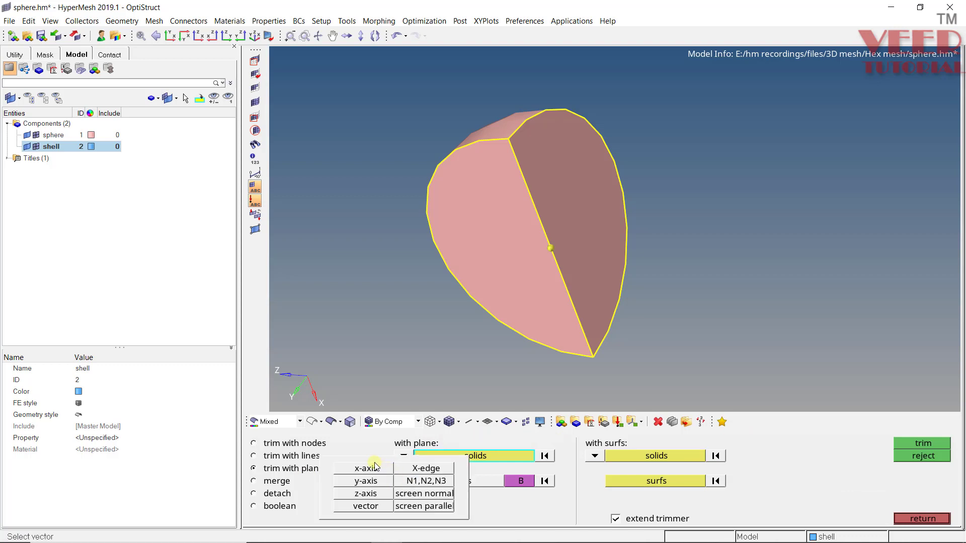
pyautogui.click(369, 461)
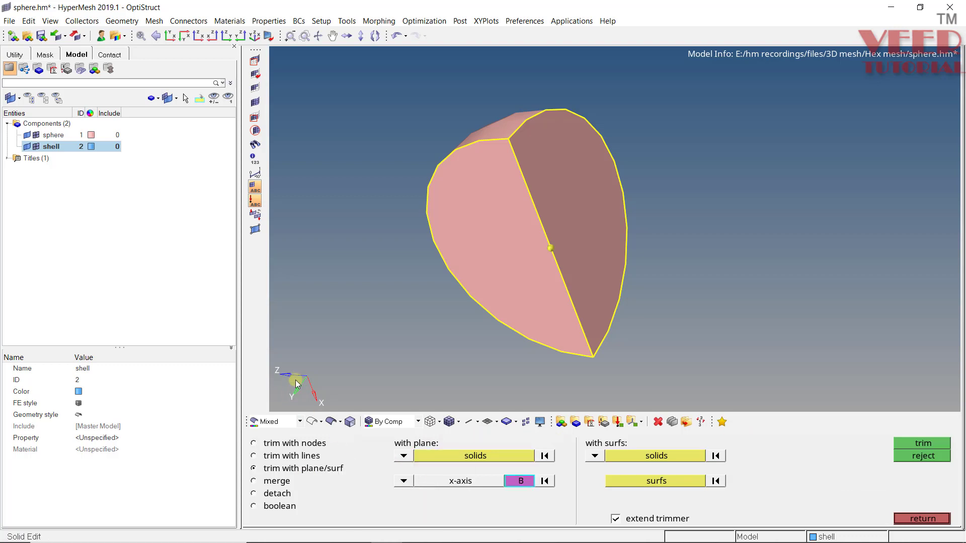
pyautogui.click(552, 245)
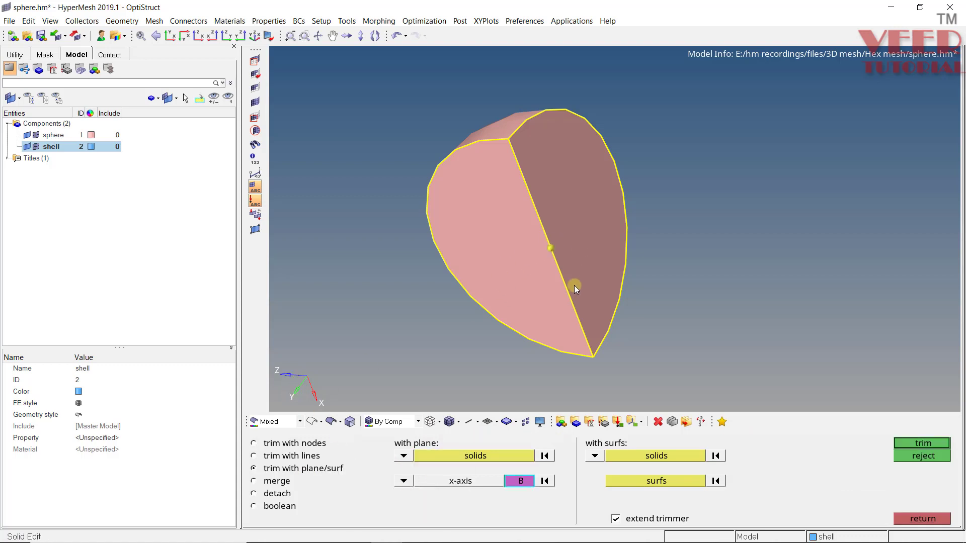
pyautogui.click(490, 454)
pyautogui.click(528, 299)
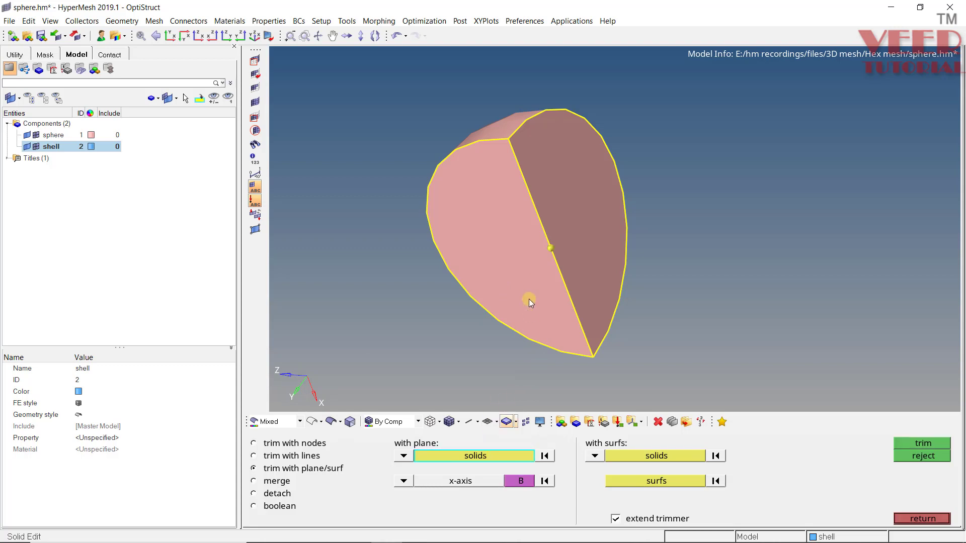
pyautogui.click(909, 442)
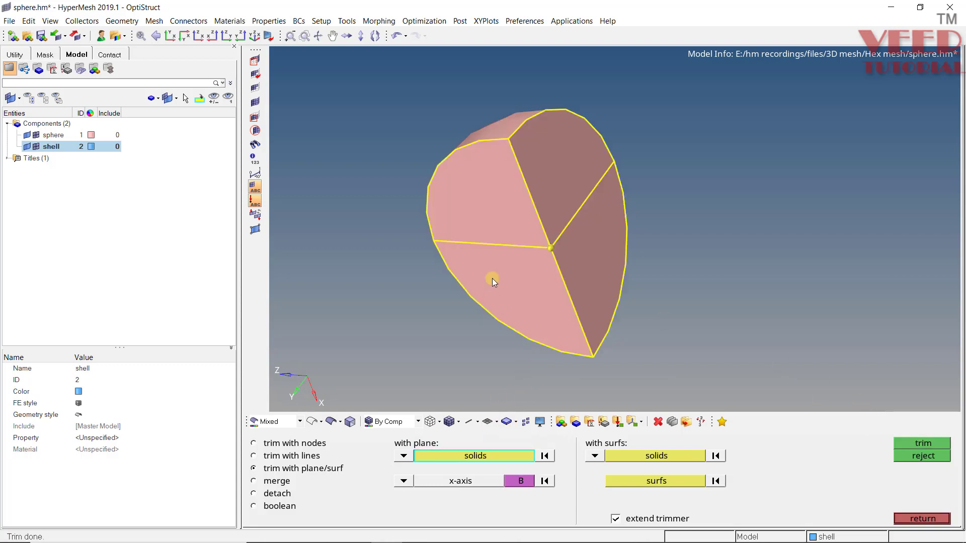
# Step: Mask the lower solid of the trimmed quarter so that only one eighth of the sphere stays displayed
pyautogui.click(254, 60)
pyautogui.click(583, 280)
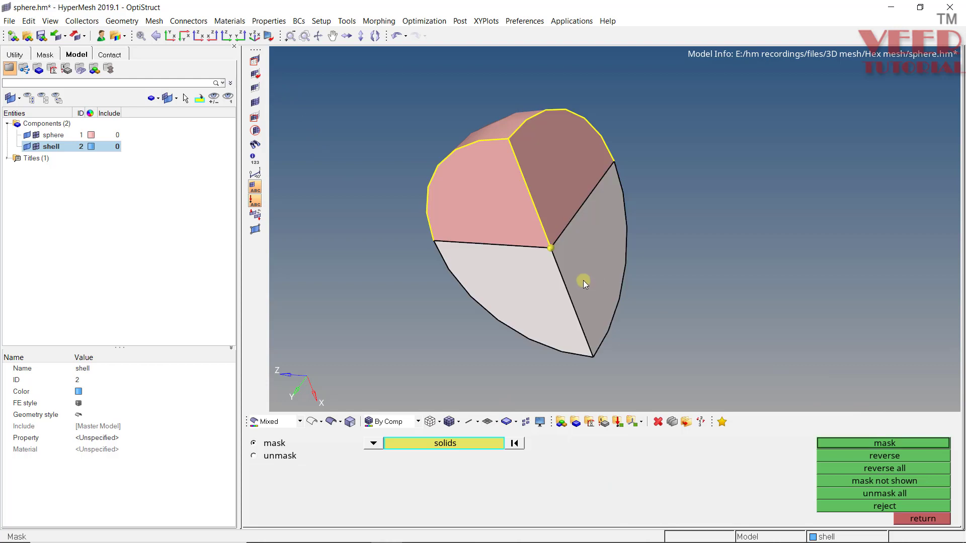
pyautogui.click(905, 443)
pyautogui.click(901, 518)
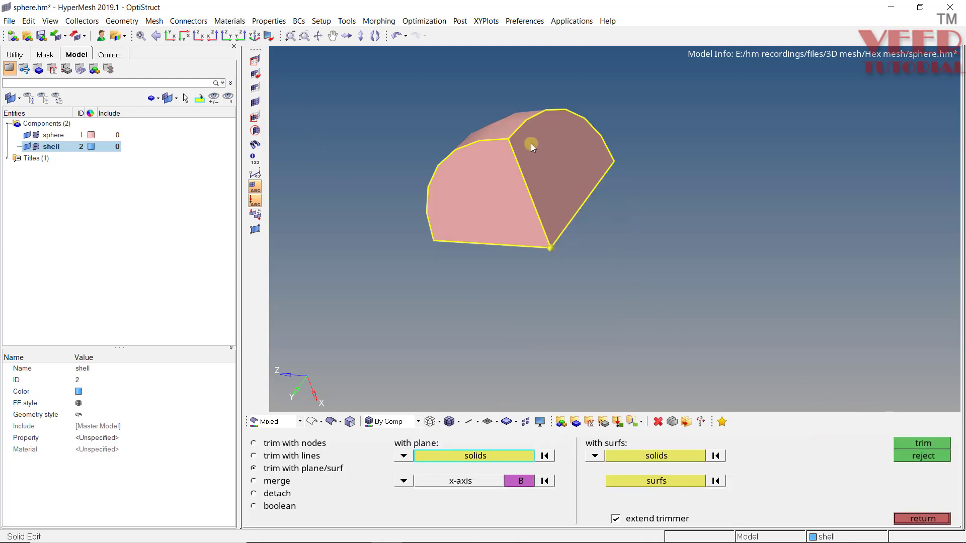
# Step: Save the current view of the one-eighth solid, including its mask, in the first view slot and leave solid editing
pyautogui.scroll(4, 531, 146)
pyautogui.keyDown('ctrl'); pyautogui.moveTo(529, 153); pyautogui.dragTo(575, 217); pyautogui.keyUp('ctrl')
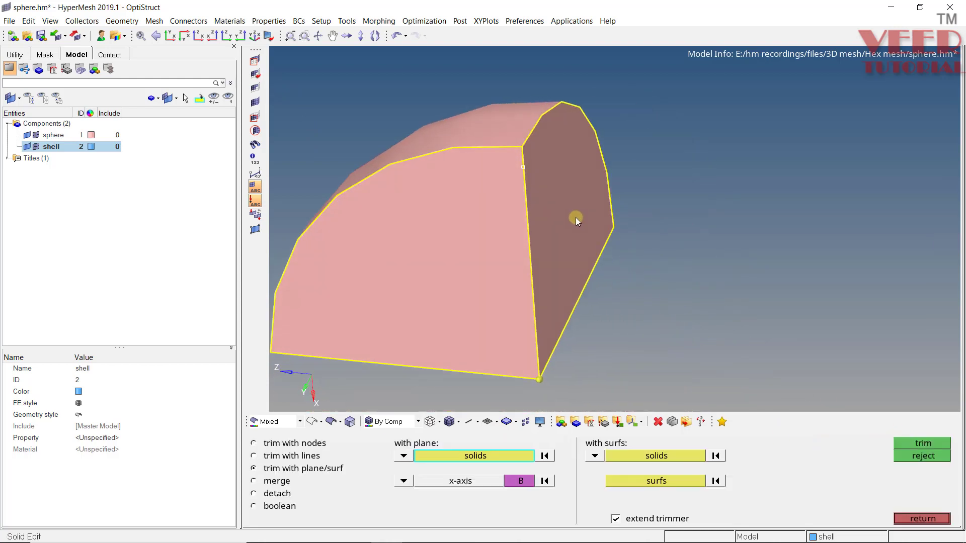
pyautogui.keyDown('ctrl'); pyautogui.scroll(-3, 575, 218); pyautogui.keyUp('ctrl')
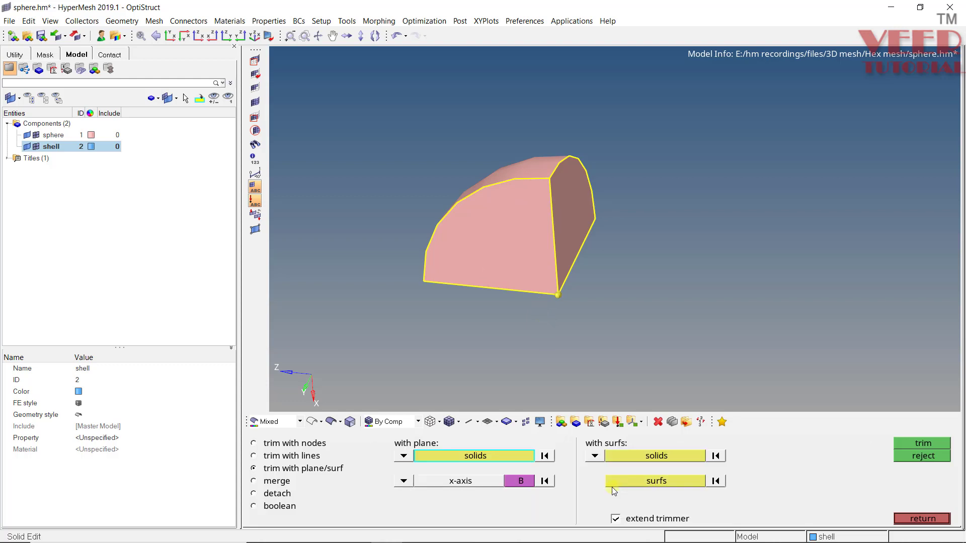
pyautogui.press('v')
pyautogui.click(479, 462)
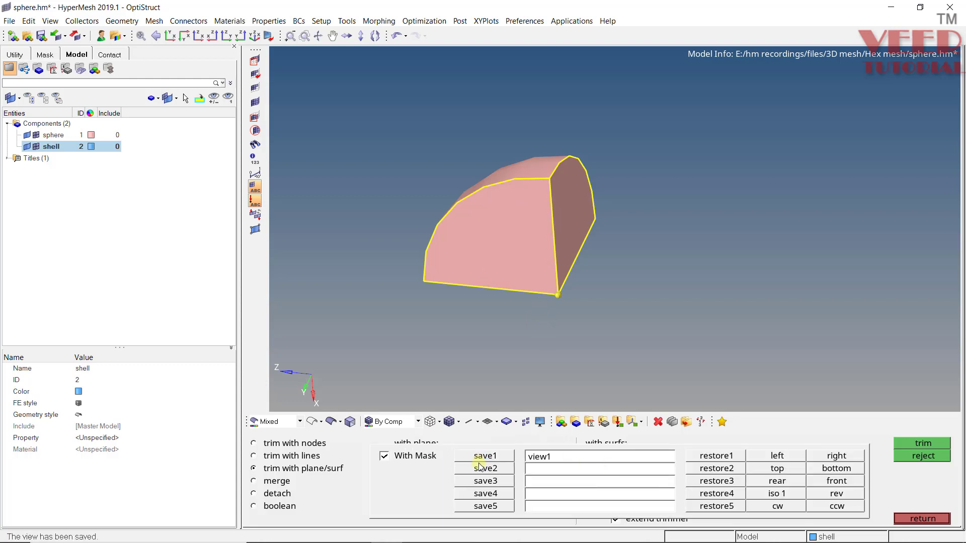
pyautogui.click(935, 515)
# Step: Examine the one-eighth sphere solid's flat faces, curved outer surface and the corner at the sphere's center
pyautogui.keyDown('ctrl'); pyautogui.moveTo(543, 215); pyautogui.dragTo(599, 223); pyautogui.keyUp('ctrl')
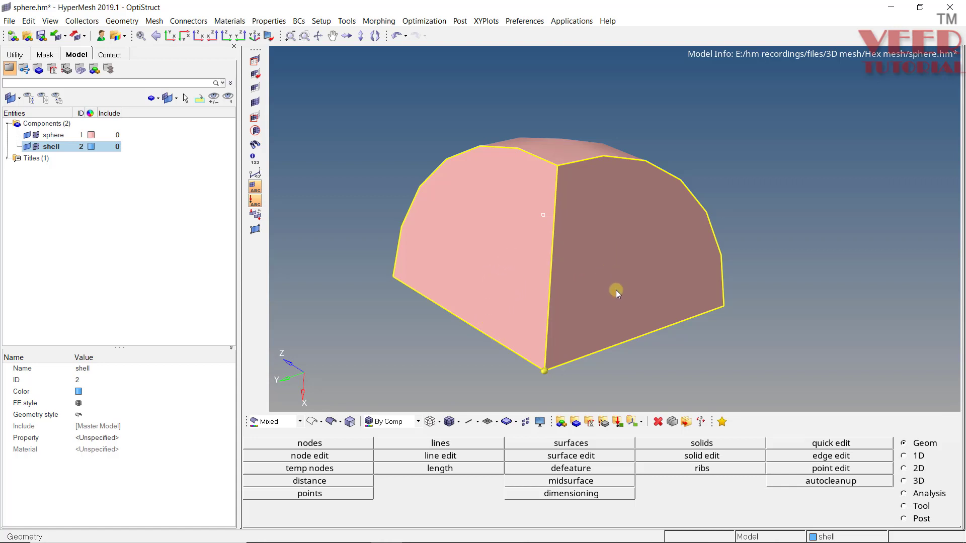
pyautogui.keyDown('ctrl'); pyautogui.moveTo(585, 258); pyautogui.dragTo(492, 207); pyautogui.keyUp('ctrl')
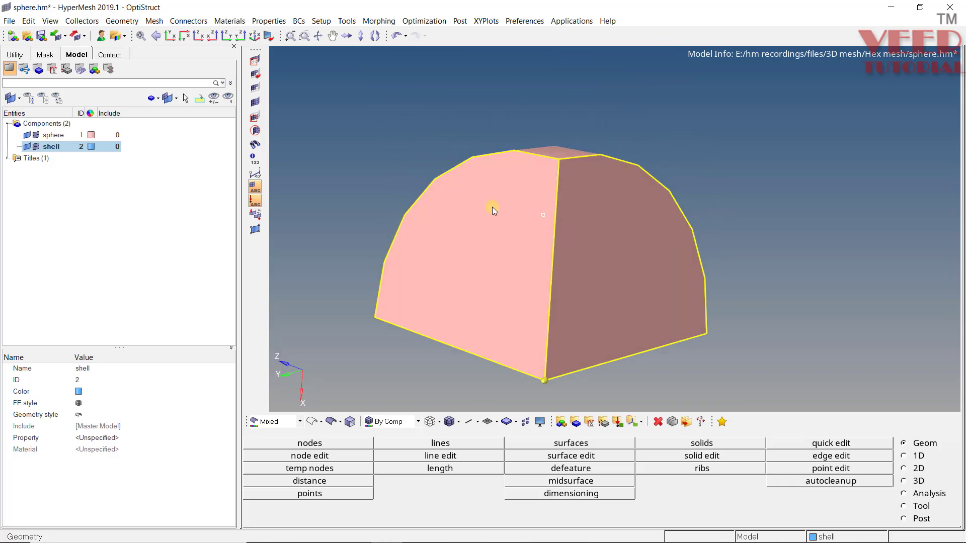
pyautogui.keyDown('ctrl'); pyautogui.scroll(-4, 554, 247); pyautogui.keyUp('ctrl')
pyautogui.keyDown('ctrl'); pyautogui.scroll(6, 536, 288); pyautogui.keyUp('ctrl')
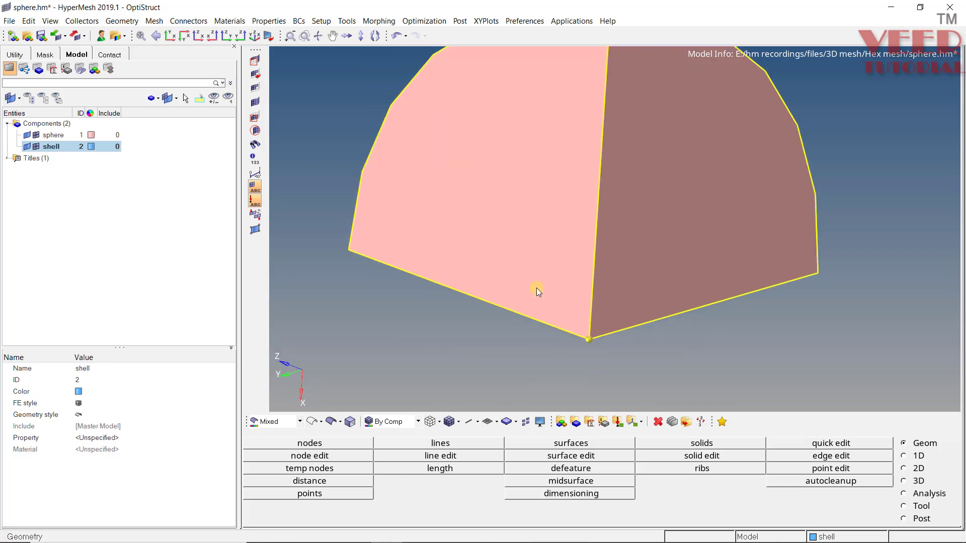
pyautogui.keyDown('ctrl'); pyautogui.moveTo(608, 257); pyautogui.dragTo(572, 277); pyautogui.keyUp('ctrl')
pyautogui.scroll(2, 655, 354)
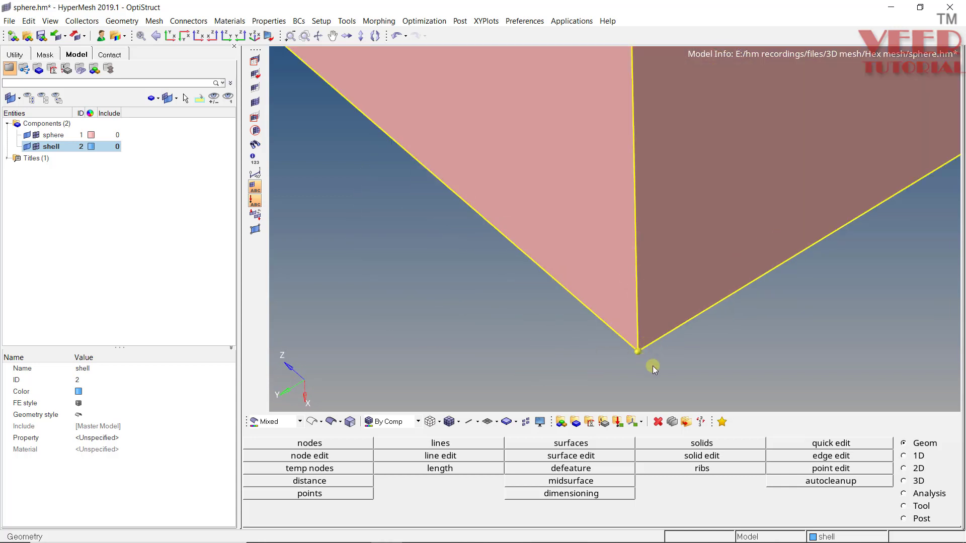
pyautogui.scroll(-2, 629, 314)
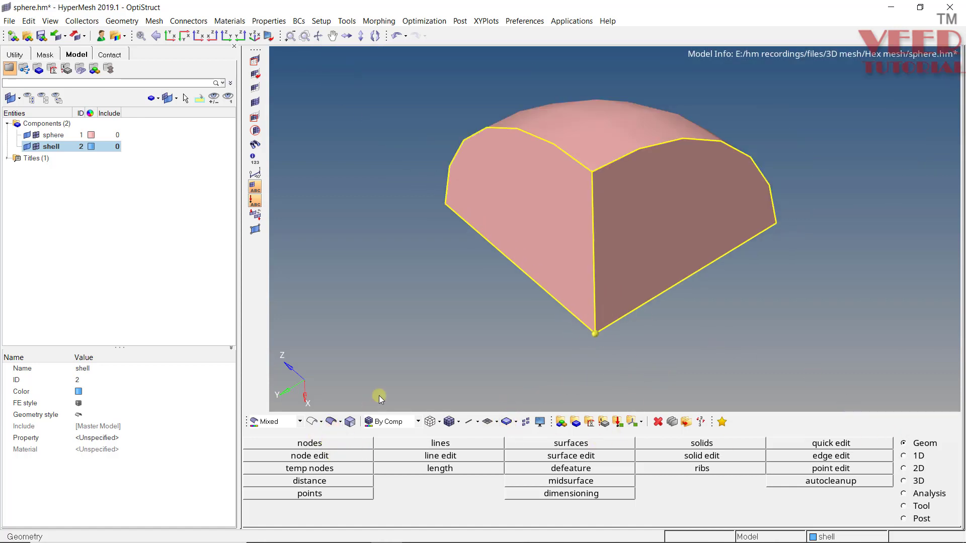
# Step: Extract three parametric nodes by arc length on each of the three straight edges meeting at the sphere's center
pyautogui.press('F8')
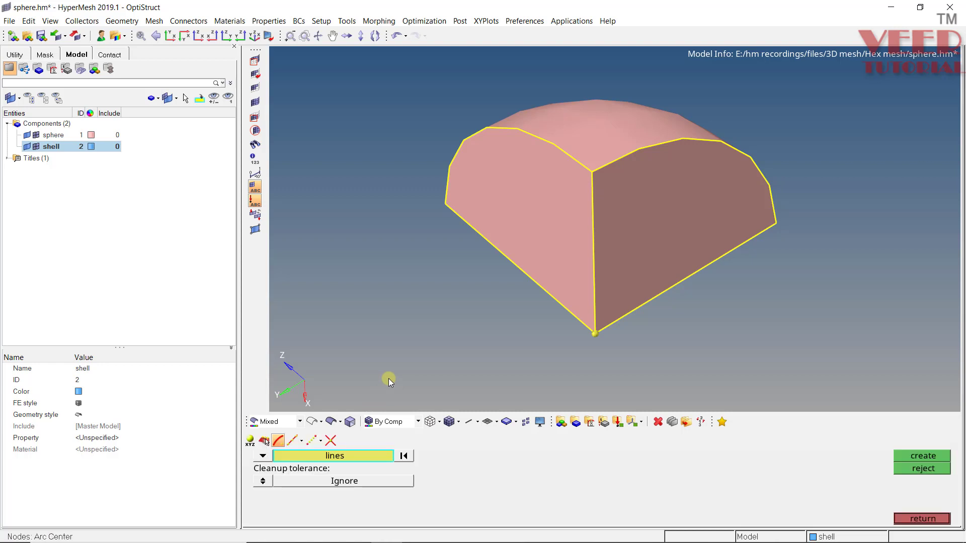
pyautogui.click(292, 441)
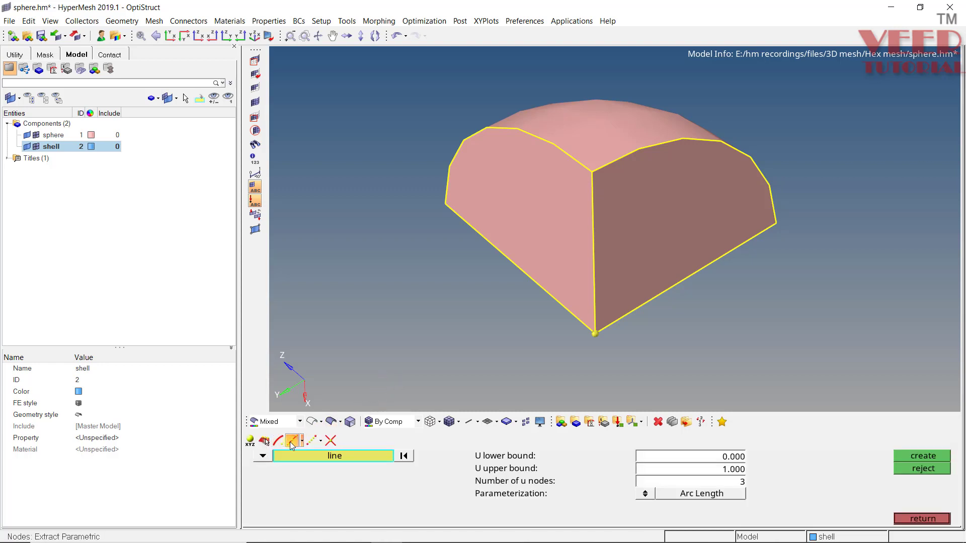
pyautogui.click(263, 456)
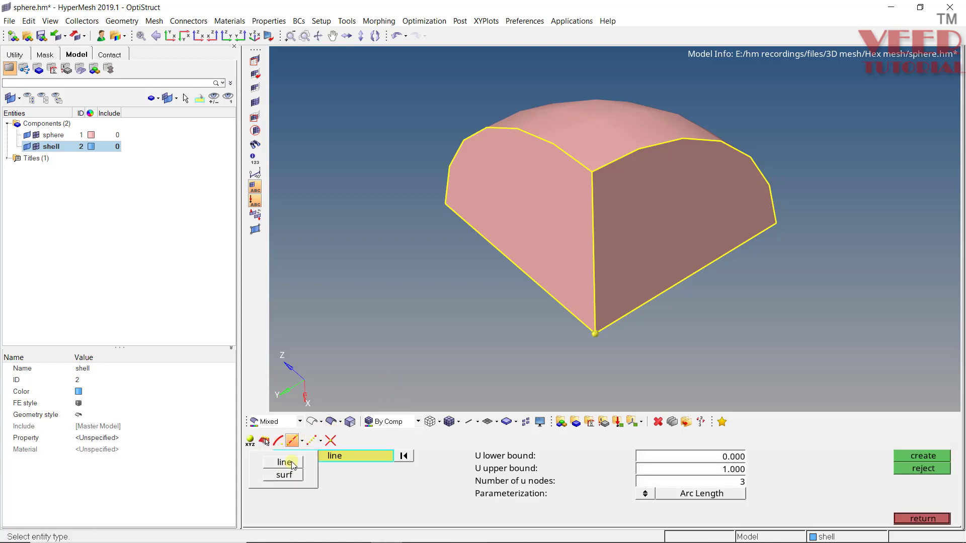
pyautogui.click(292, 463)
pyautogui.scroll(2, 551, 309)
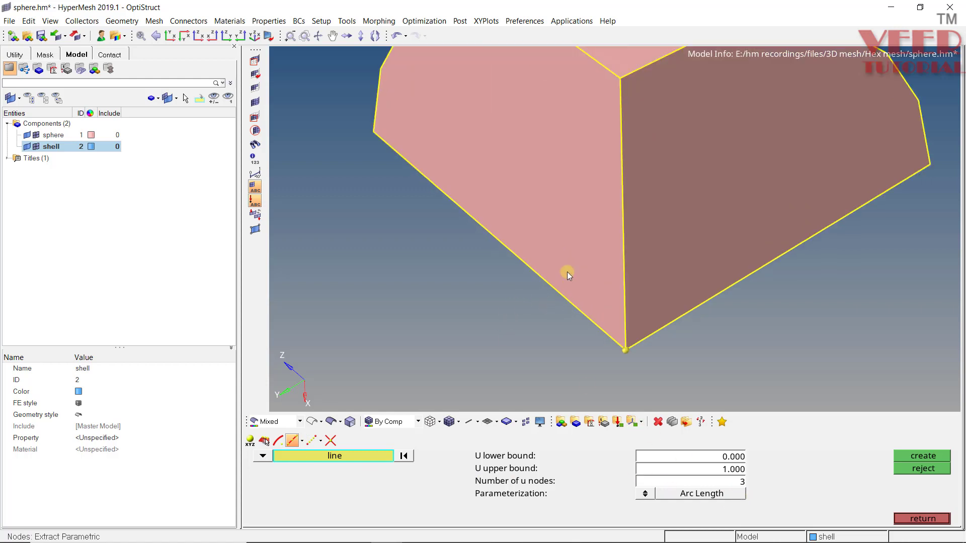
pyautogui.click(573, 299)
pyautogui.click(728, 285)
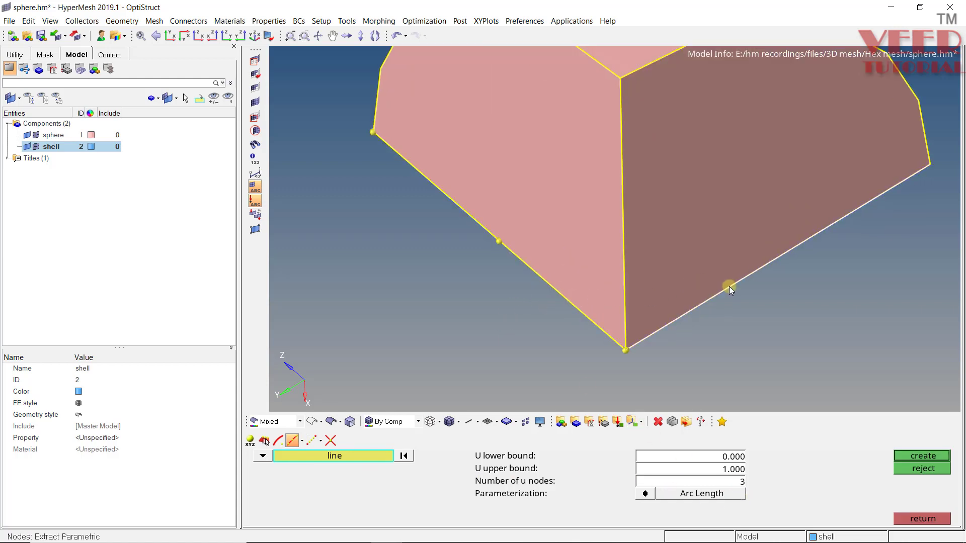
pyautogui.click(629, 224)
pyautogui.keyDown('ctrl'); pyautogui.moveTo(627, 222); pyautogui.dragTo(522, 229); pyautogui.keyUp('ctrl')
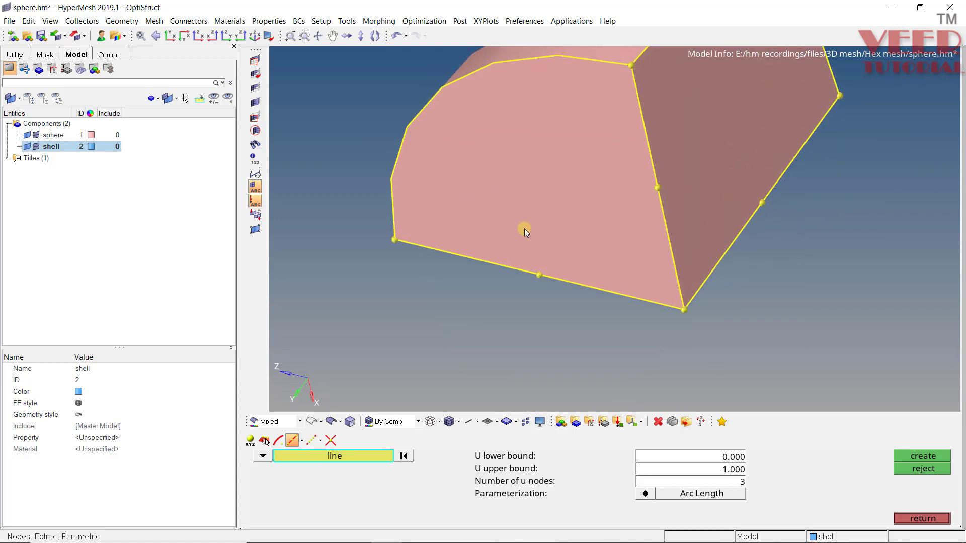
# Step: Finish node extraction and examine the nodes along the three straight edges of the one-eighth solid
pyautogui.click(928, 520)
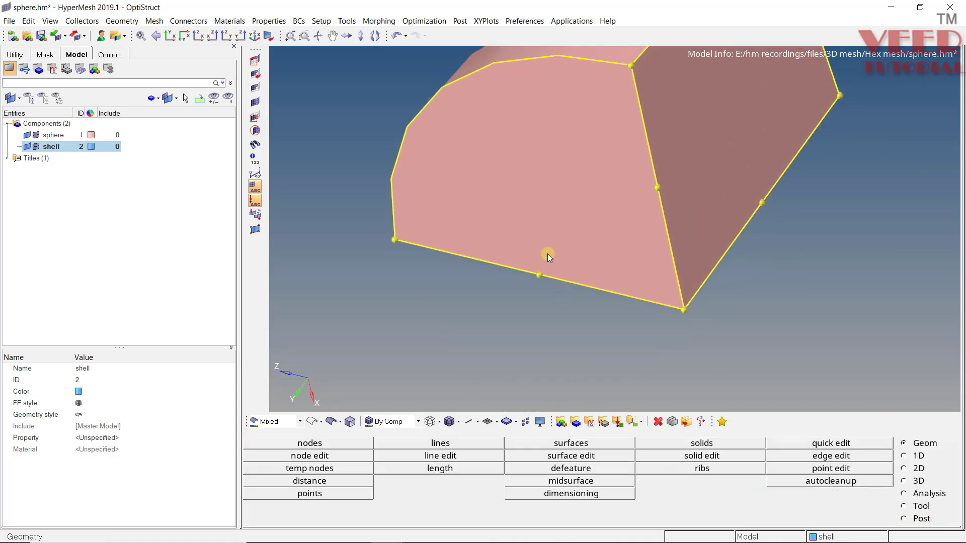
pyautogui.scroll(2, 541, 267)
pyautogui.scroll(1, 539, 268)
pyautogui.keyDown('ctrl'); pyautogui.moveTo(493, 297); pyautogui.dragTo(566, 287); pyautogui.keyUp('ctrl')
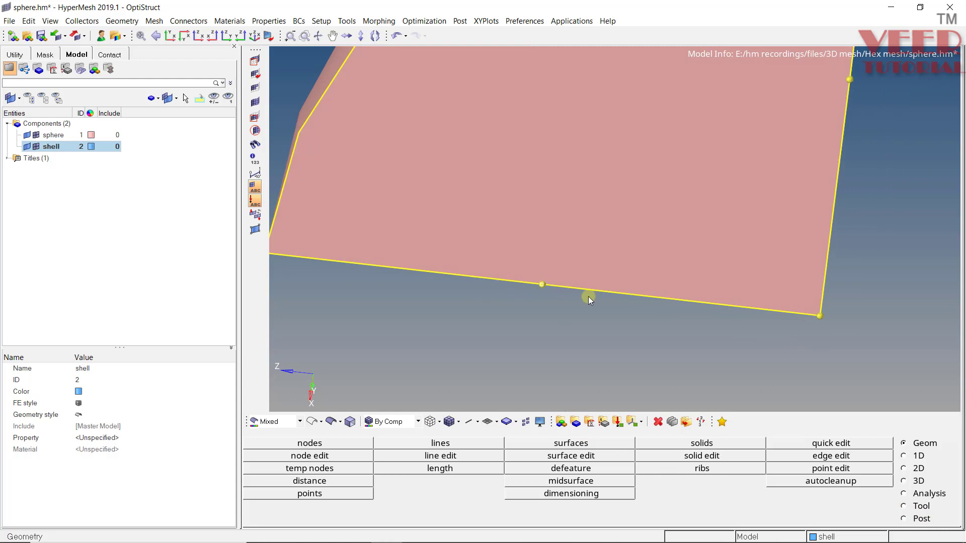
pyautogui.keyDown('ctrl'); pyautogui.moveTo(486, 277); pyautogui.dragTo(590, 256); pyautogui.keyUp('ctrl')
pyautogui.scroll(-2, 569, 288)
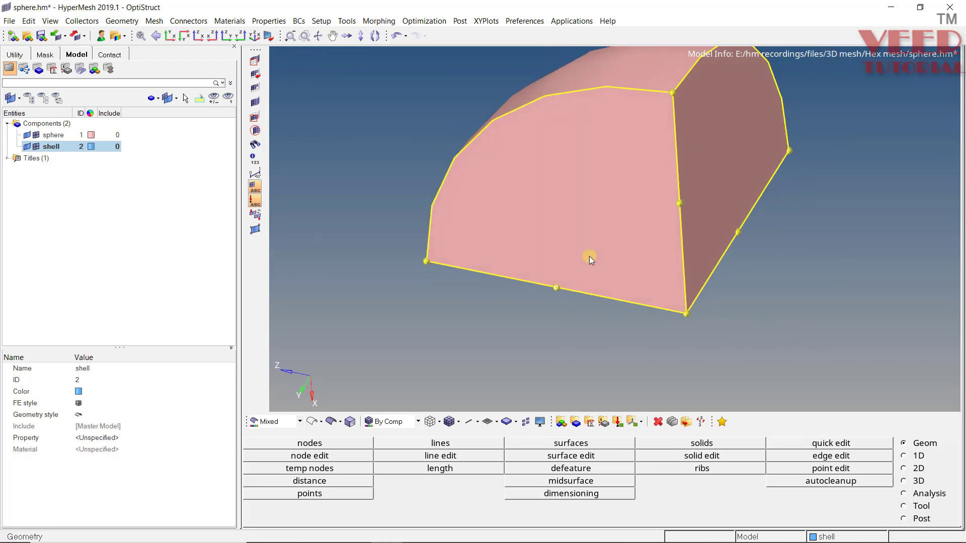
pyautogui.scroll(3, 576, 277)
pyautogui.scroll(-3, 561, 301)
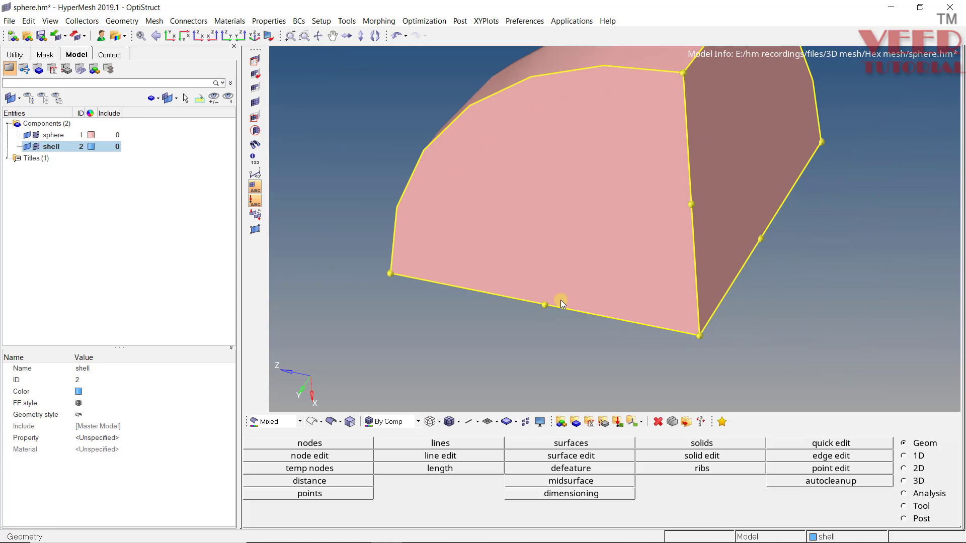
# Step: Use the two-node distance tool to set the Z-direction edge's middle node 40 from the sphere's center node
pyautogui.click(317, 482)
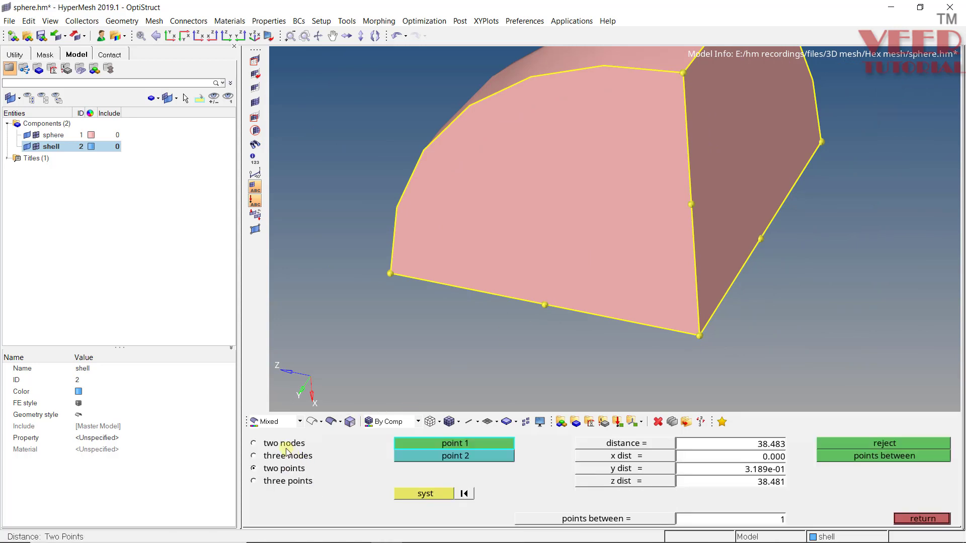
pyautogui.click(284, 444)
pyautogui.click(563, 297)
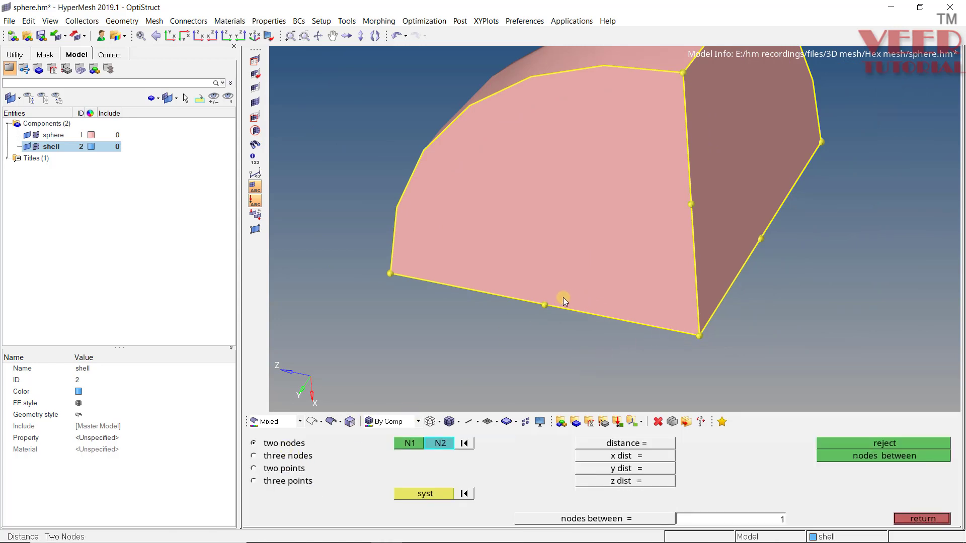
pyautogui.click(544, 306)
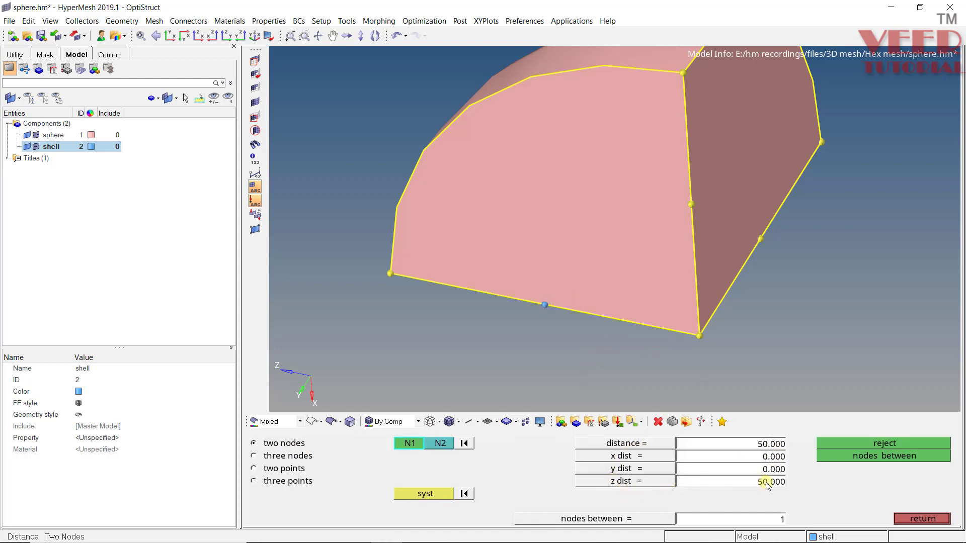
pyautogui.press('Return')
pyautogui.click(464, 444)
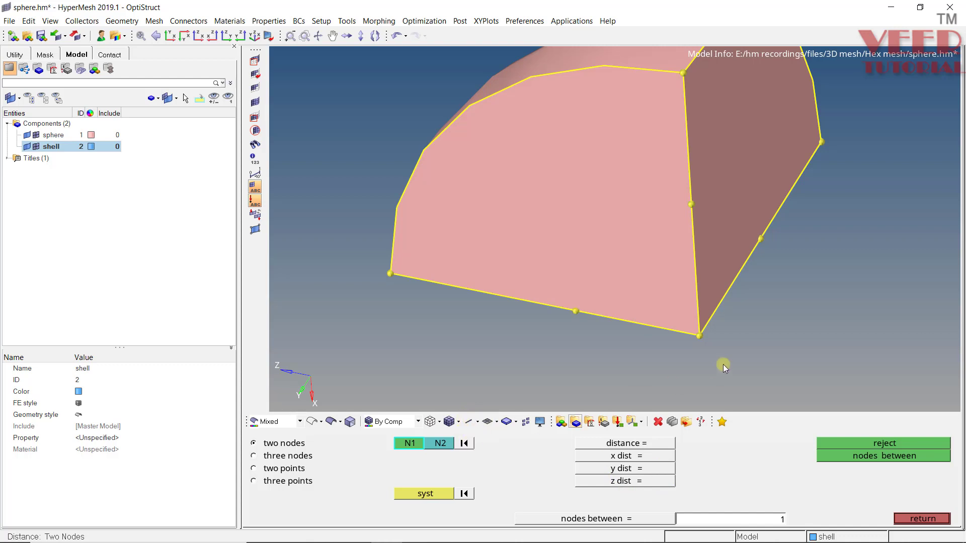
# Step: Set the distance between the center node and the middle node of the X-direction edge to 40
pyautogui.click(700, 336)
pyautogui.click(690, 203)
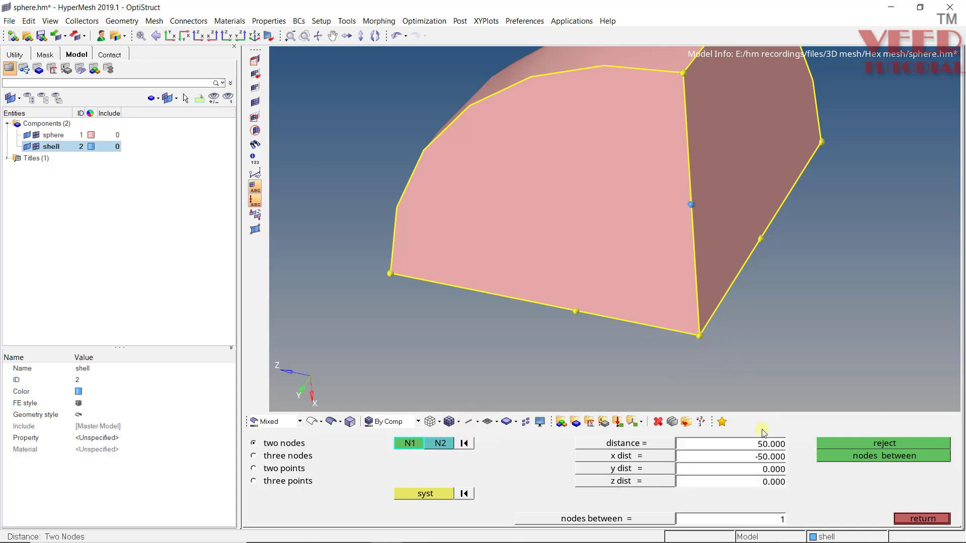
pyautogui.click(763, 444)
pyautogui.write('40')
pyautogui.press('Return')
# Step: Set the distance between the center node and the middle node of the Y-direction edge to 40
pyautogui.click(761, 275)
pyautogui.click(760, 236)
pyautogui.click(769, 448)
pyautogui.press('Return')
# Step: Duplicate the inner node on the Z-direction edge for translation by an N1, N2, N3 direction and an entered magnitude
pyautogui.moveTo(642, 214)
pyautogui.keyDown('ctrl'); pyautogui.mouseDown()
pyautogui.moveTo(684, 275)
pyautogui.moveTo(642, 185)
pyautogui.moveTo(611, 302)
pyautogui.mouseUp(); pyautogui.keyUp('ctrl')
pyautogui.moveTo(594, 218)
pyautogui.keyDown('ctrl'); pyautogui.mouseDown()
pyautogui.moveTo(592, 210)
pyautogui.moveTo(599, 218)
pyautogui.moveTo(536, 288)
pyautogui.mouseUp(); pyautogui.keyUp('ctrl')
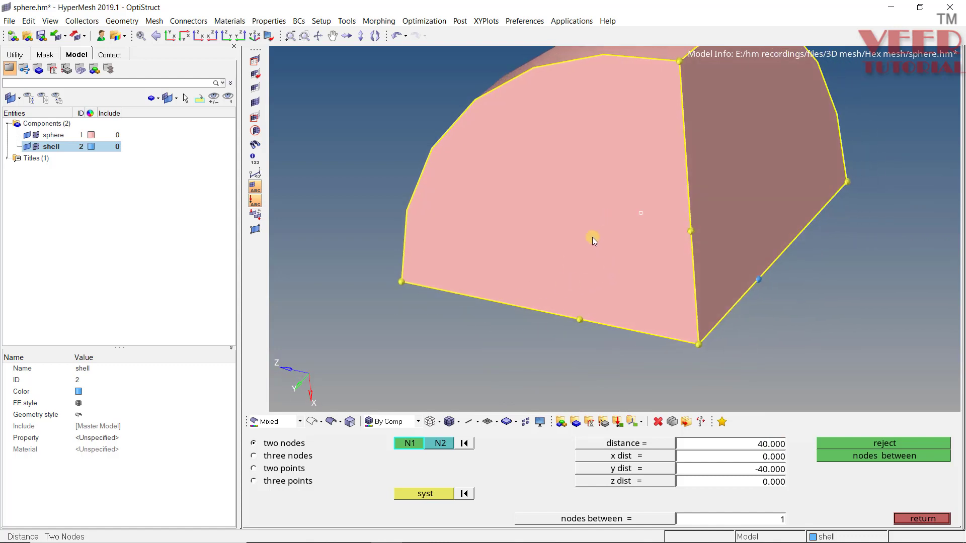
pyautogui.scroll(2, 588, 315)
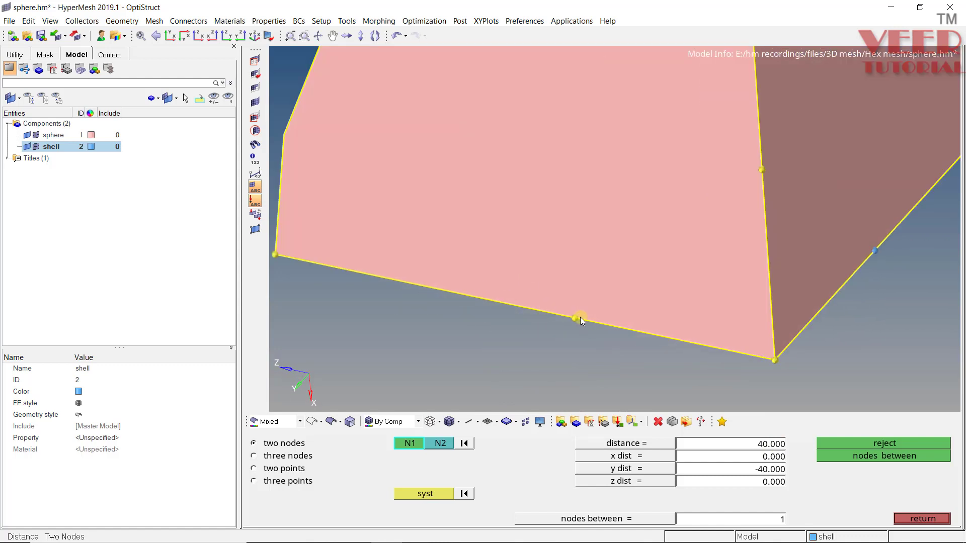
pyautogui.scroll(-2, 622, 322)
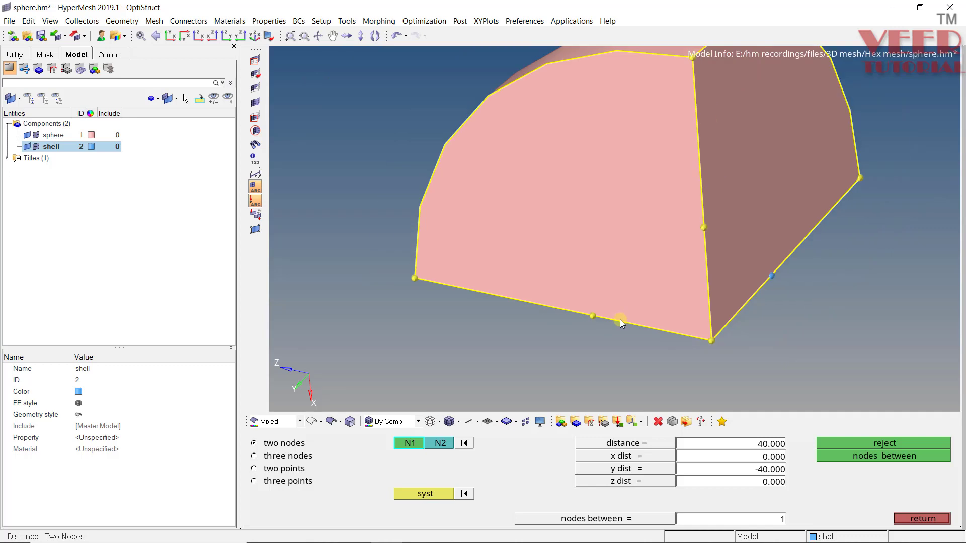
pyautogui.hotkey('shift', 'F4')
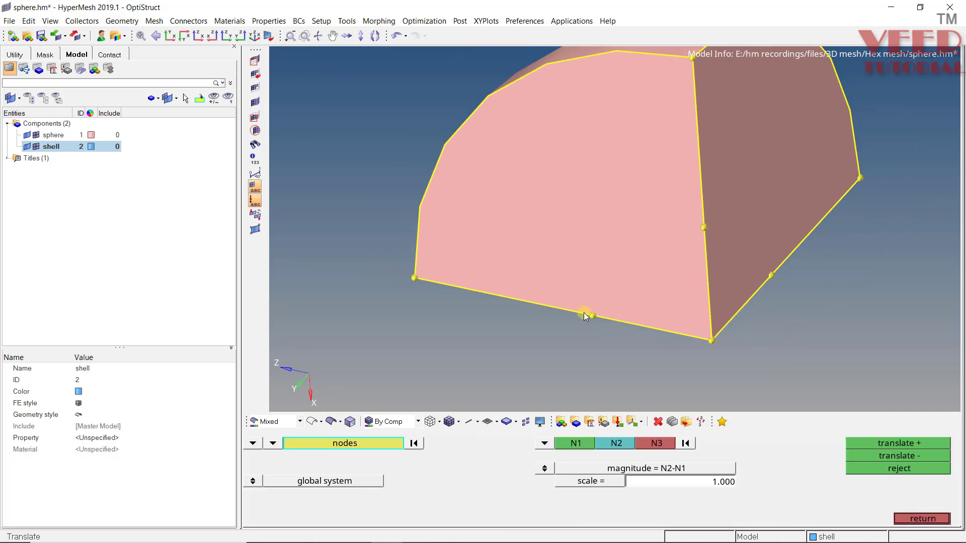
pyautogui.click(591, 317)
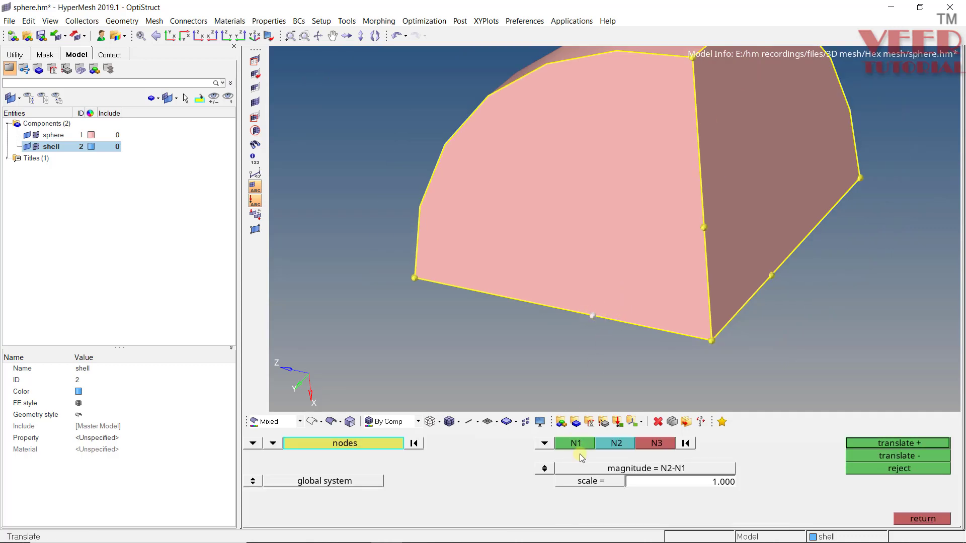
pyautogui.click(550, 445)
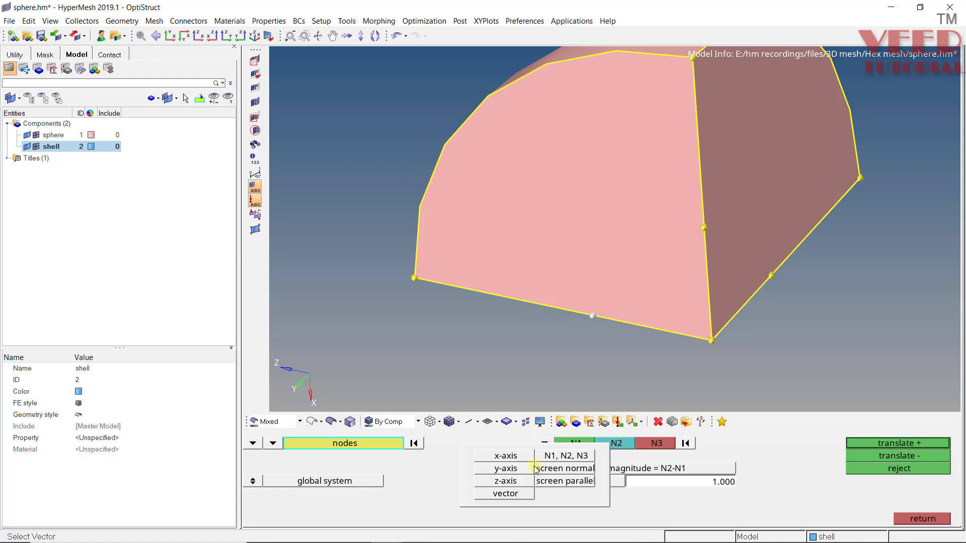
pyautogui.click(561, 456)
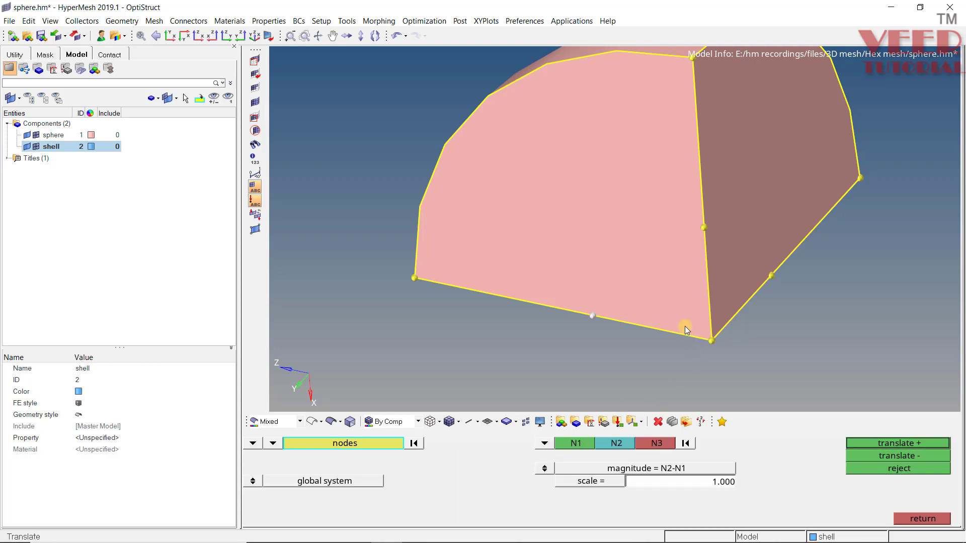
pyautogui.click(545, 469)
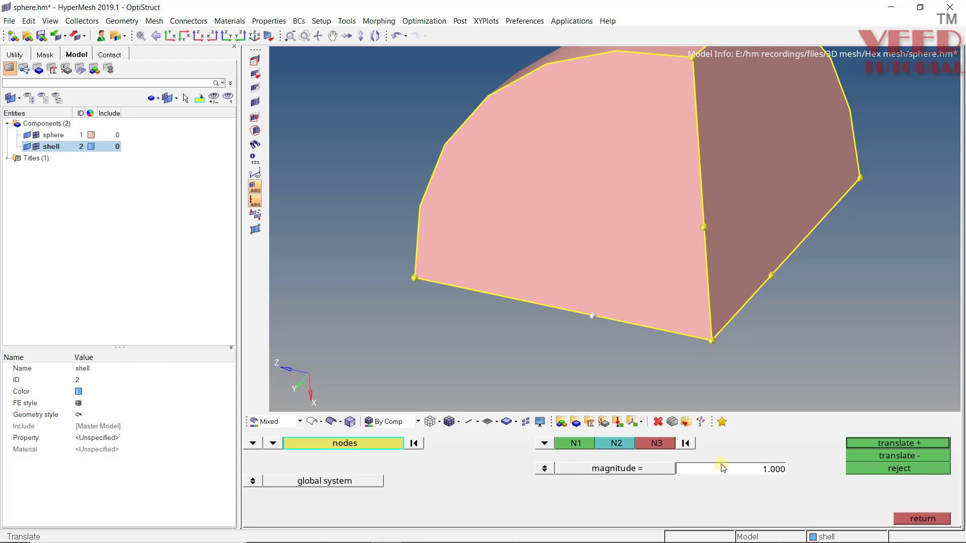
pyautogui.click(366, 445)
pyautogui.click(581, 482)
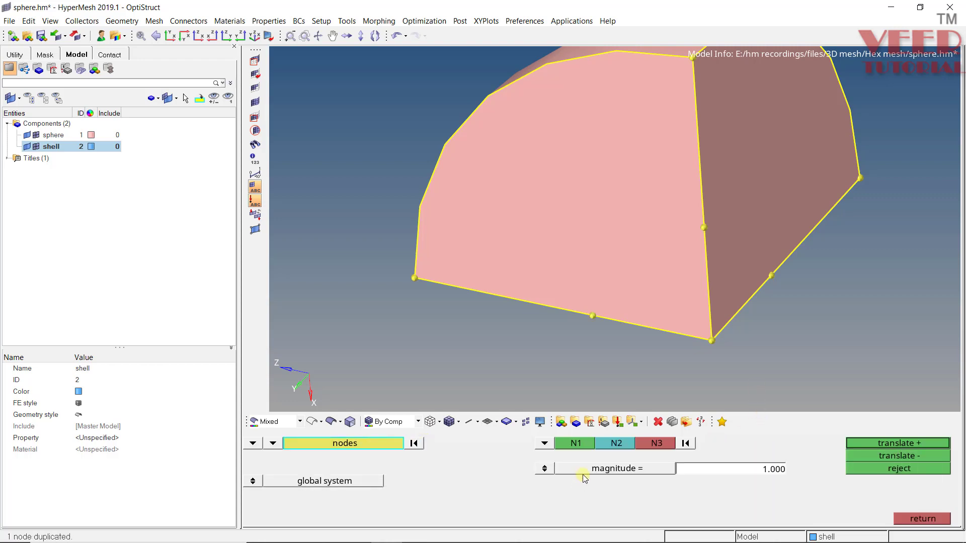
# Step: Translate the duplicated node by 40 in the direction from the center node to the X-direction edge's inner node
pyautogui.click(576, 443)
pyautogui.click(711, 341)
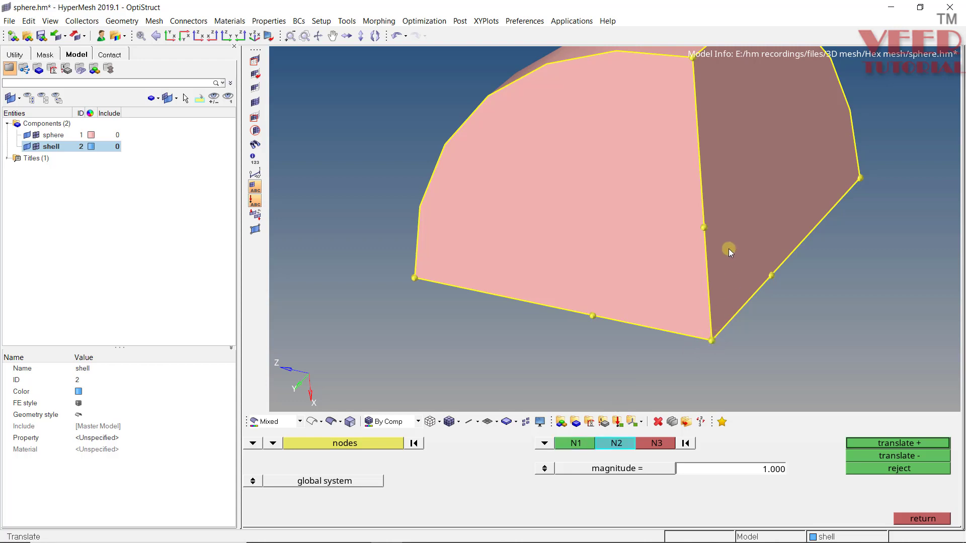
pyautogui.click(703, 225)
pyautogui.click(760, 470)
pyautogui.write('40')
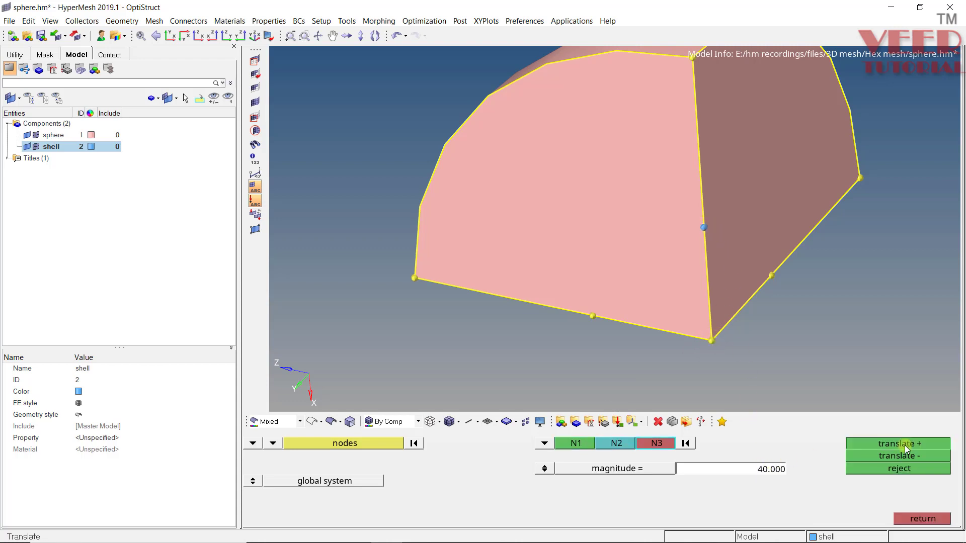
pyautogui.click(904, 444)
pyautogui.click(929, 521)
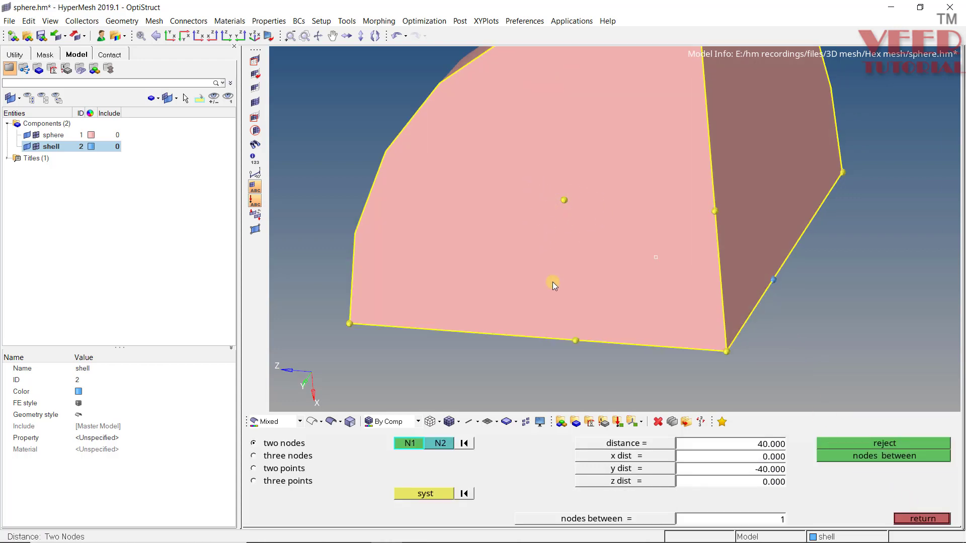
pyautogui.click(563, 196)
pyautogui.click(925, 519)
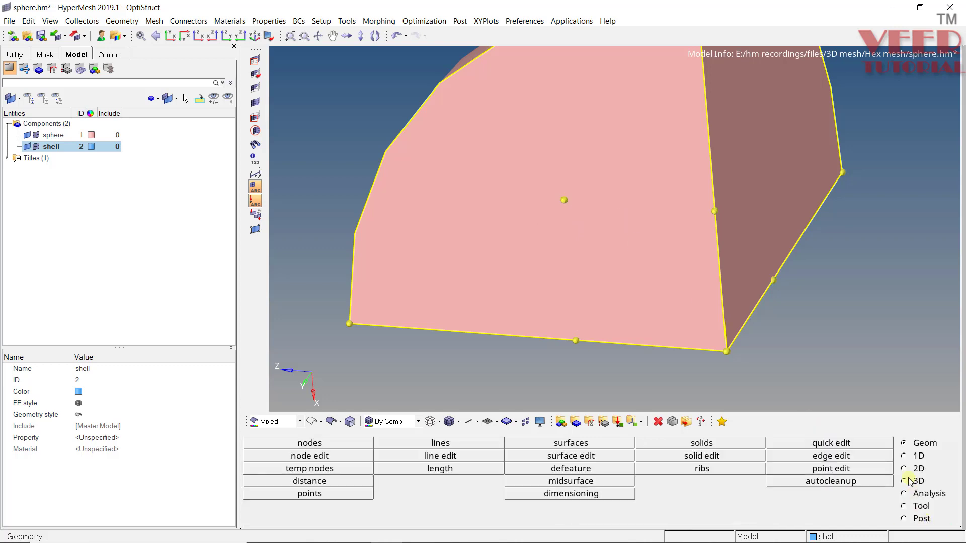
# Step: Split the XZ flat face from its offset node to the inner nodes on the Z- and X-direction edges
pyautogui.click(844, 444)
pyautogui.click(569, 200)
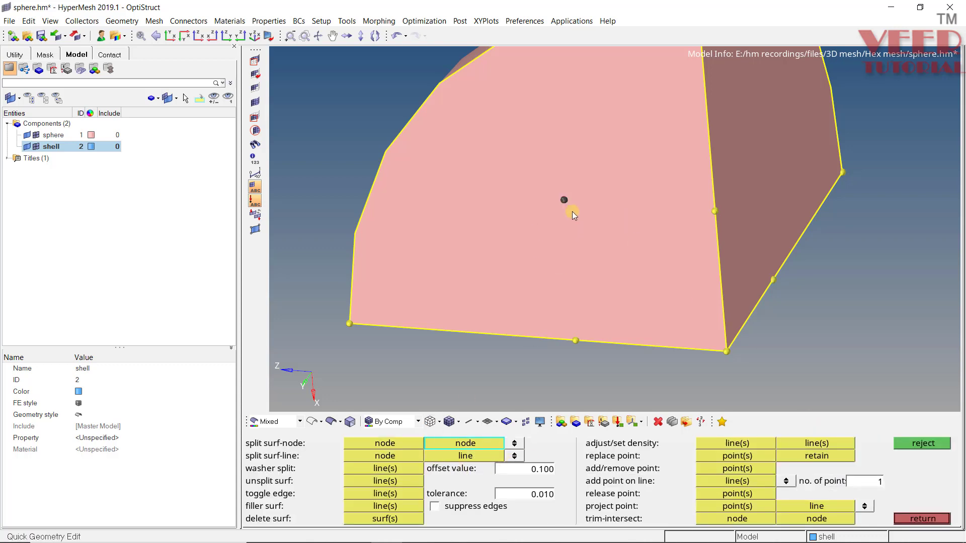
pyautogui.click(577, 340)
pyautogui.click(571, 200)
pyautogui.click(708, 209)
# Step: Duplicate the X-direction edge's inner node and translate the copy by 40 from the center toward the Y-direction edge's inner node
pyautogui.keyDown('ctrl'); pyautogui.moveTo(544, 230); pyautogui.dragTo(620, 260); pyautogui.keyUp('ctrl')
pyautogui.keyDown('ctrl'); pyautogui.scroll(3, 620, 260); pyautogui.keyUp('ctrl')
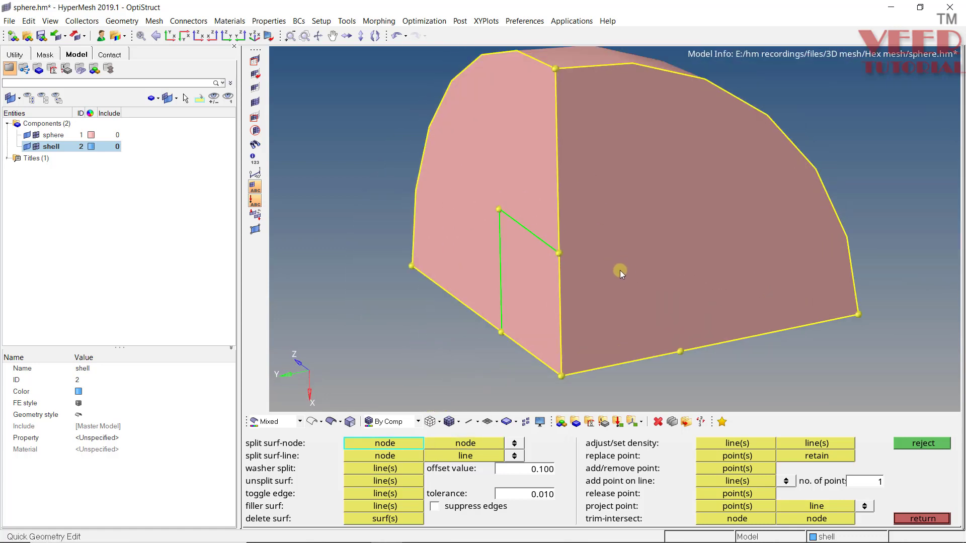
pyautogui.hotkey('shift', 'F4')
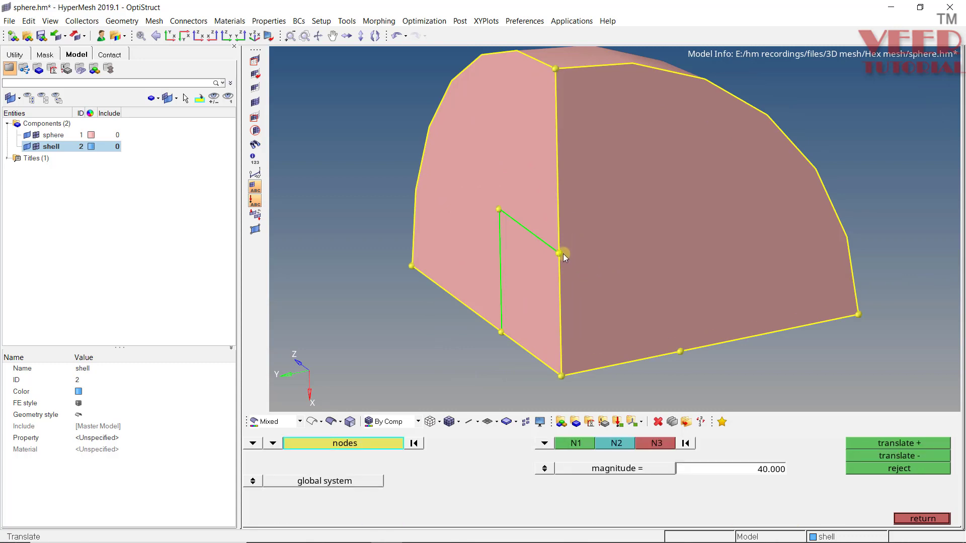
pyautogui.click(559, 253)
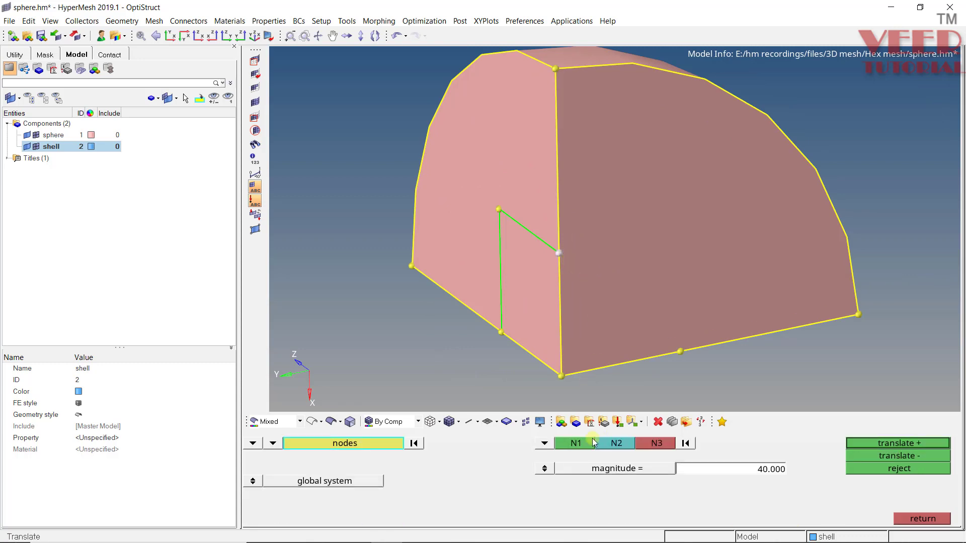
pyautogui.click(379, 444)
pyautogui.click(579, 481)
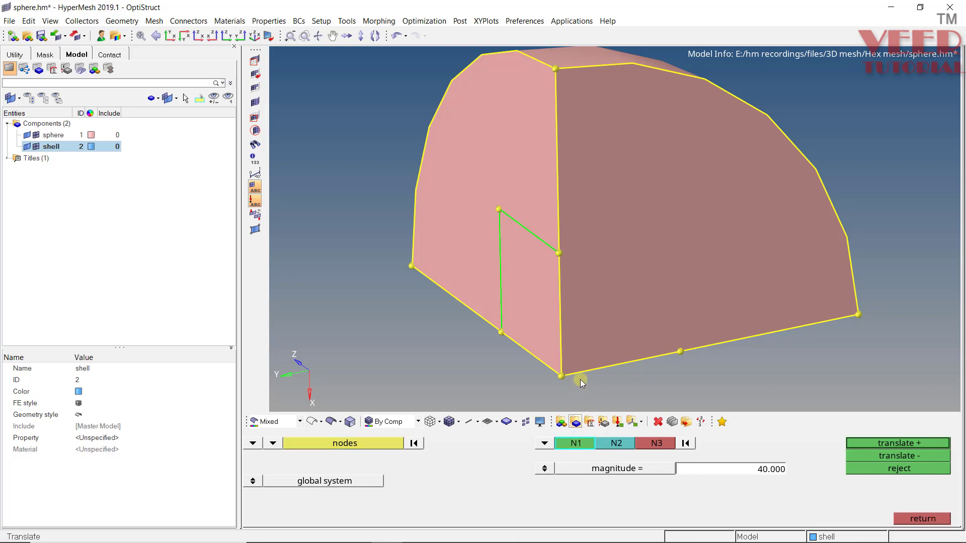
pyautogui.click(677, 351)
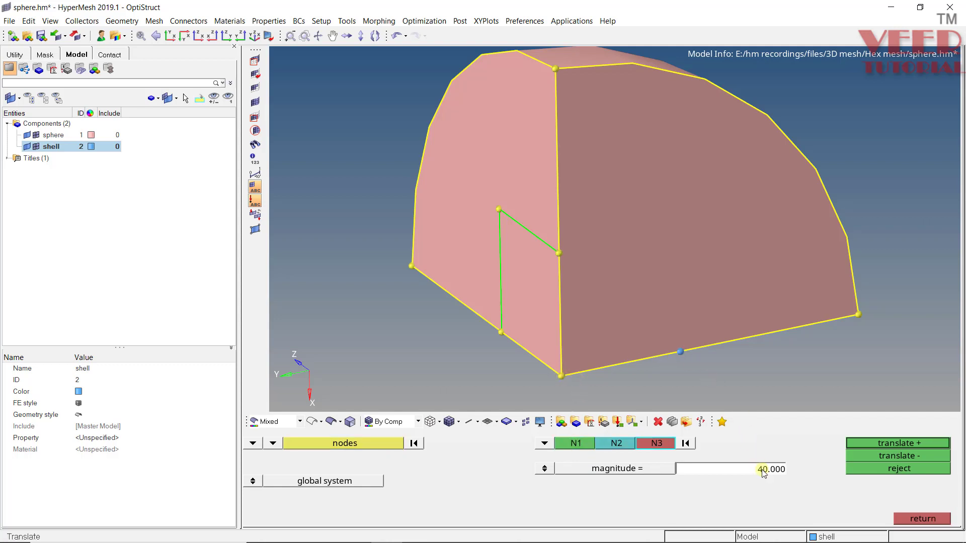
pyautogui.click(892, 443)
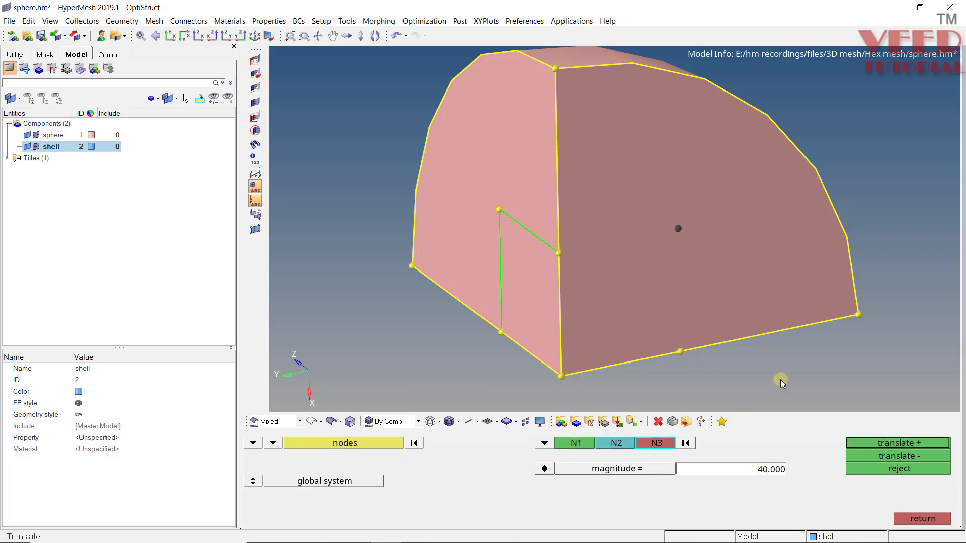
pyautogui.click(902, 518)
# Step: Split the XY flat face from its offset node to both edges' inner nodes and remove the stray split line
pyautogui.click(676, 340)
pyautogui.click(674, 235)
pyautogui.click(663, 235)
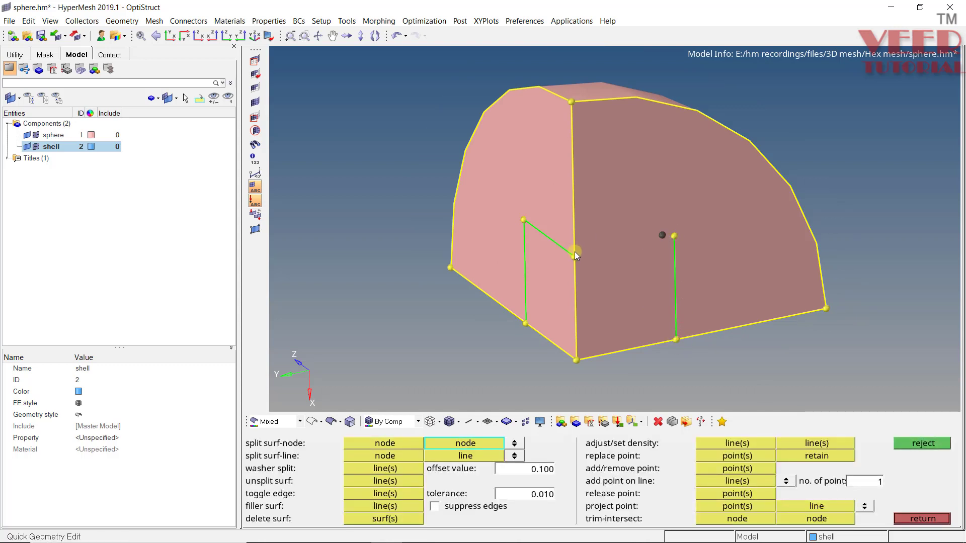
pyautogui.click(574, 255)
pyautogui.scroll(5, 682, 230)
pyautogui.click(661, 242)
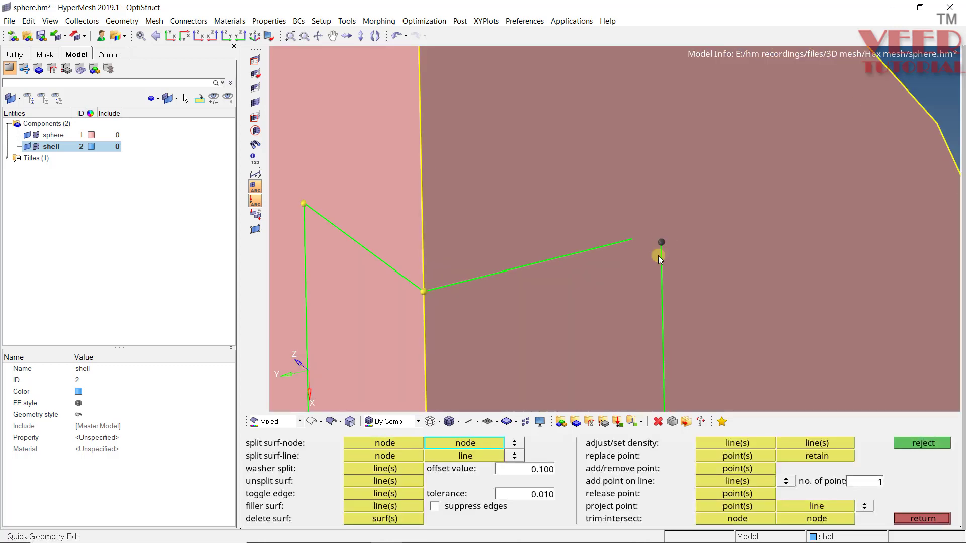
pyautogui.click(423, 296)
pyautogui.click(391, 483)
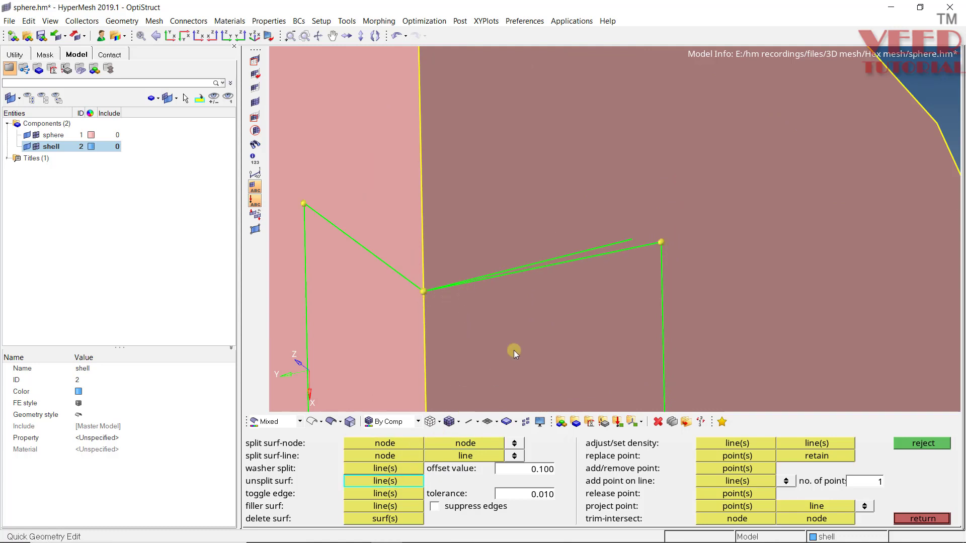
pyautogui.click(556, 255)
# Step: Duplicate the Y-direction edge's inner node and translate the copy by 40 from the center toward the Z-direction edge's inner node
pyautogui.keyDown('ctrl'); pyautogui.moveTo(587, 206); pyautogui.dragTo(510, 269); pyautogui.keyUp('ctrl')
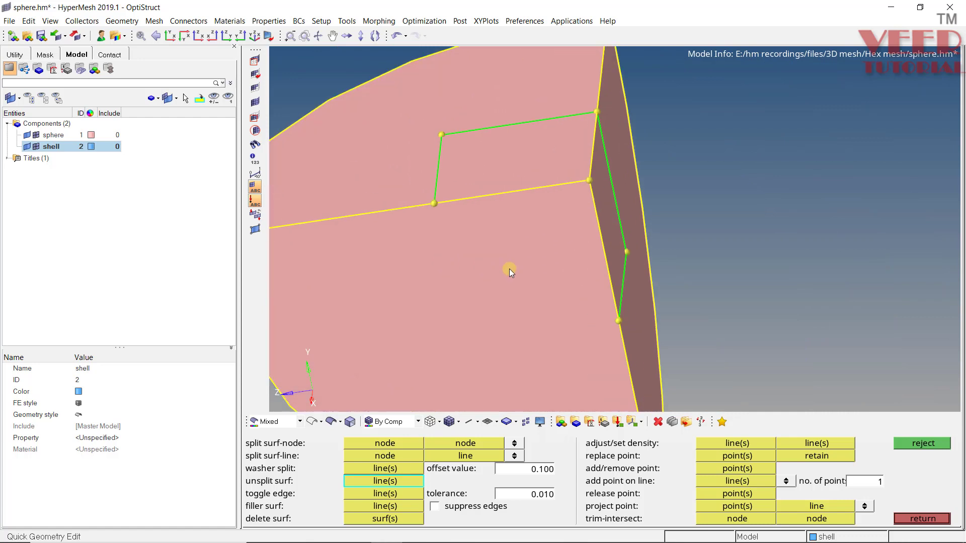
pyautogui.press('F4')
pyautogui.click(608, 311)
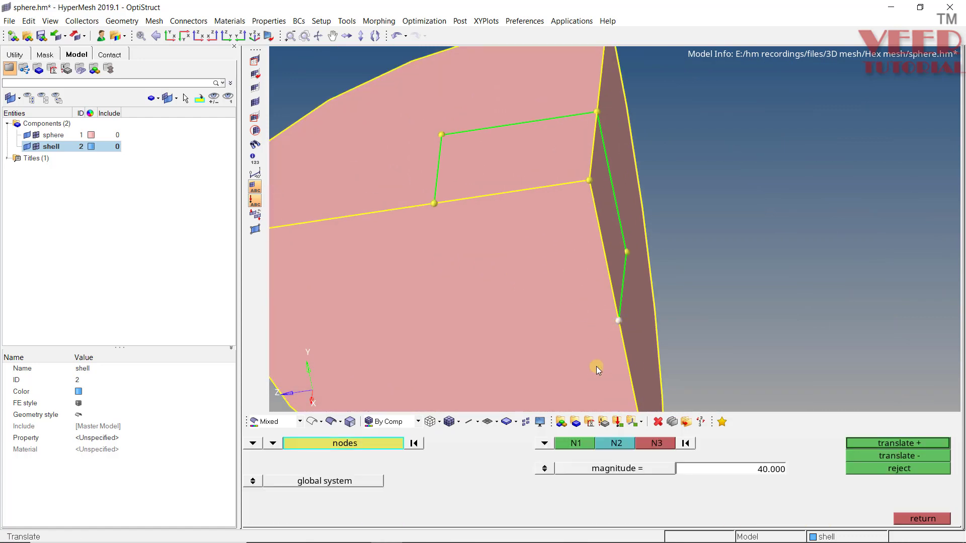
pyautogui.click(394, 443)
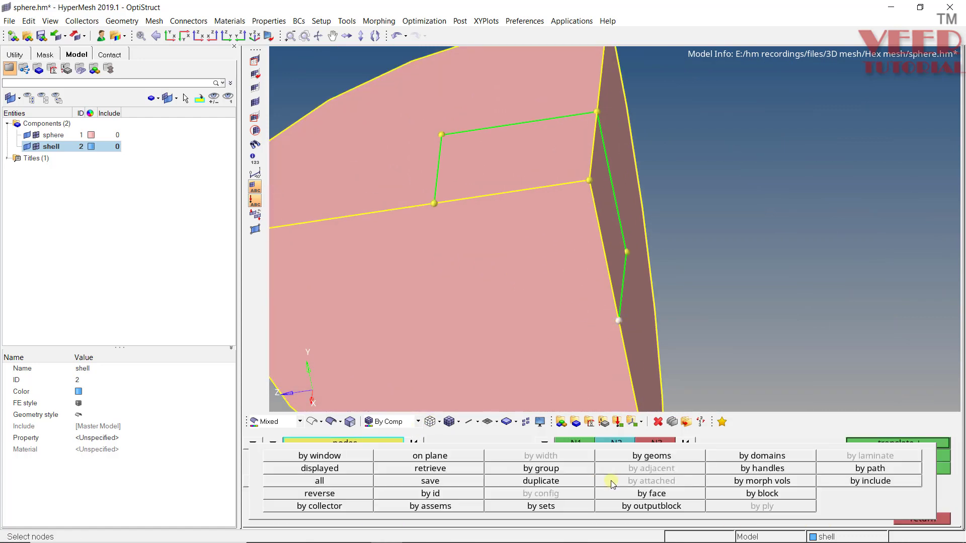
pyautogui.click(563, 481)
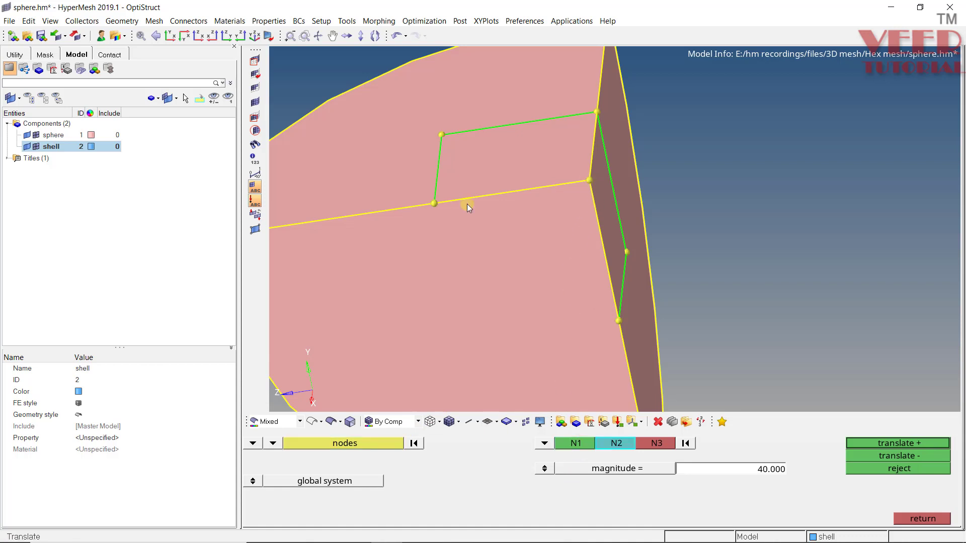
pyautogui.click(435, 204)
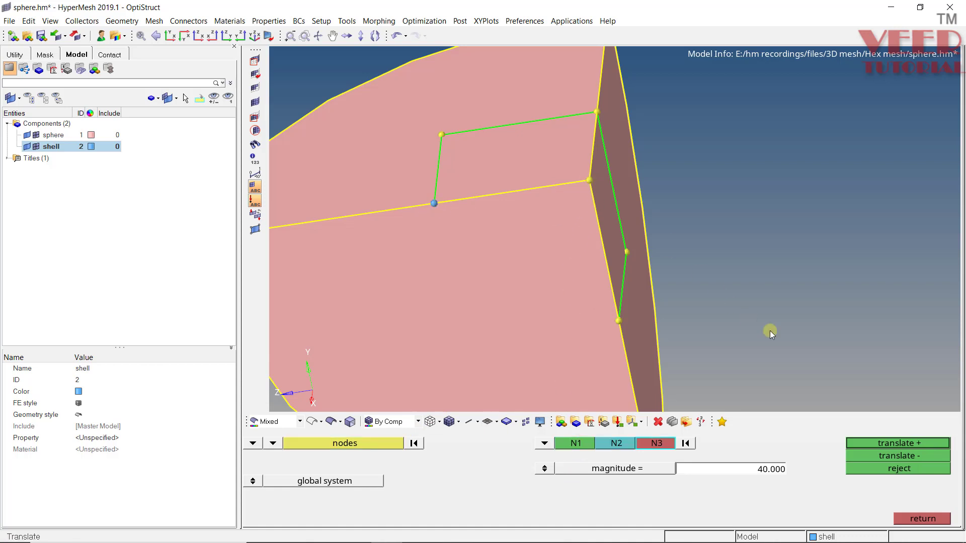
pyautogui.click(881, 445)
pyautogui.scroll(-3, 650, 311)
pyautogui.click(922, 519)
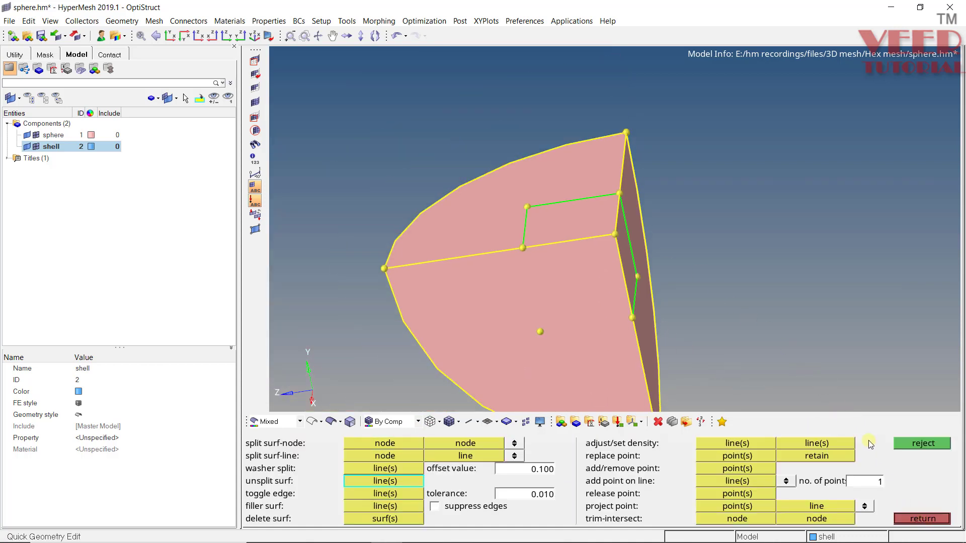
# Step: Split the YZ flat face from its offset node to the inner nodes on both edges and remove the stray split line
pyautogui.click(395, 442)
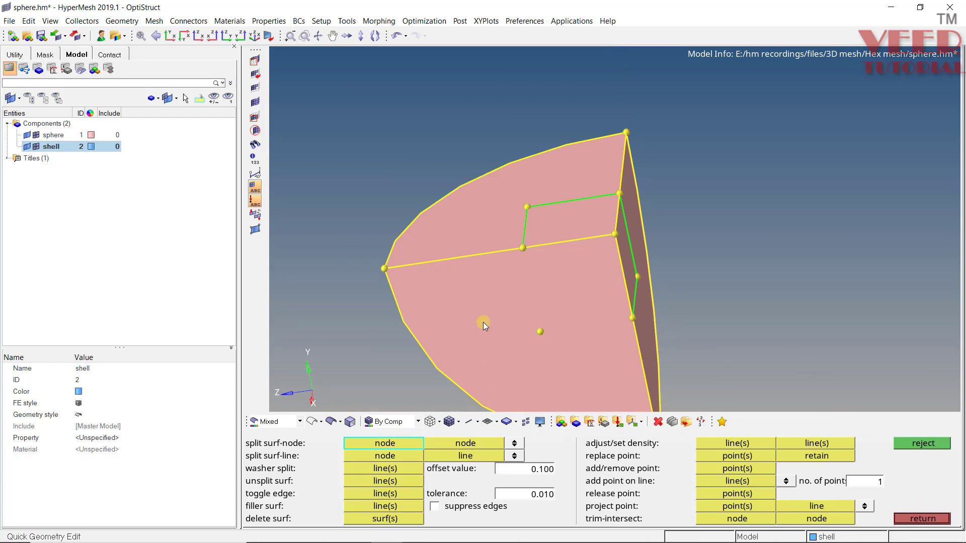
pyautogui.click(523, 248)
pyautogui.click(542, 332)
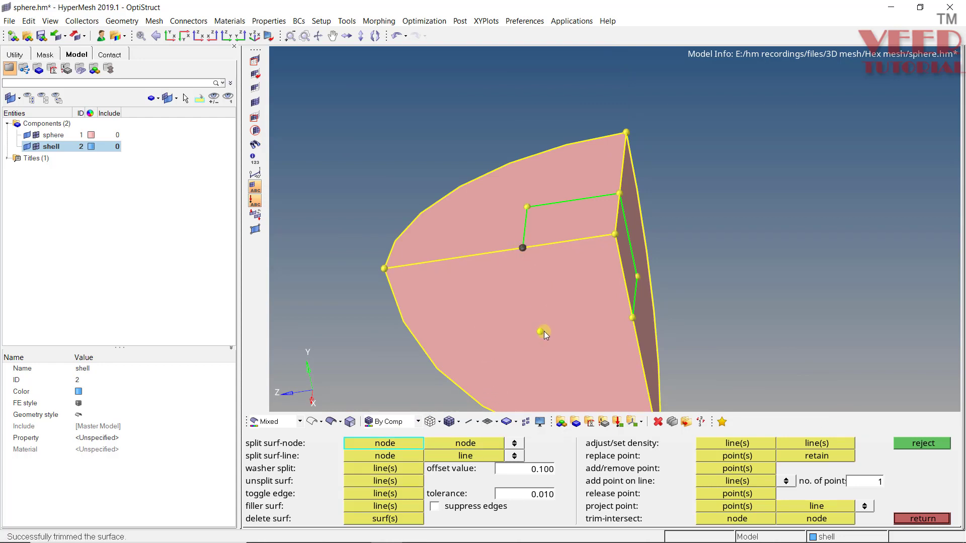
pyautogui.click(632, 316)
pyautogui.scroll(3, 567, 320)
pyautogui.click(505, 347)
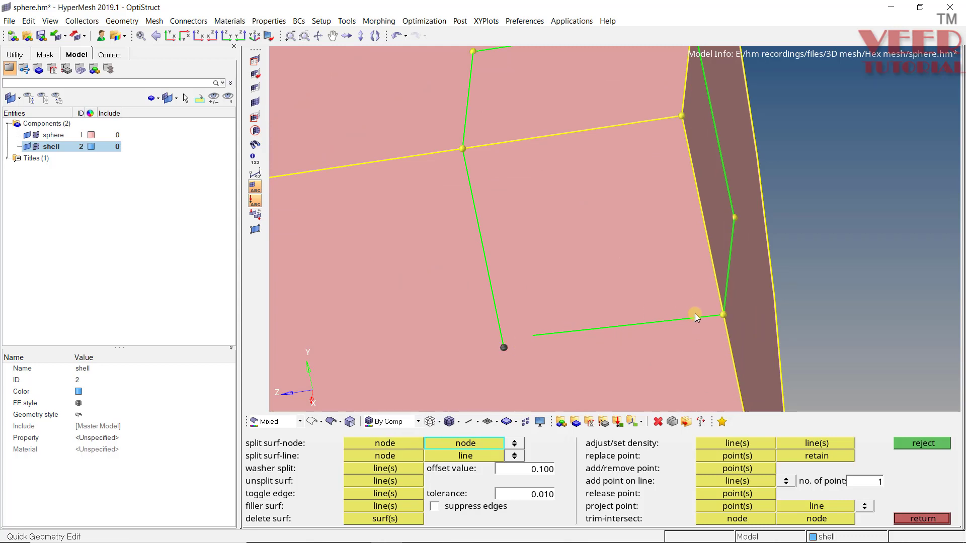
pyautogui.click(722, 315)
pyautogui.click(386, 481)
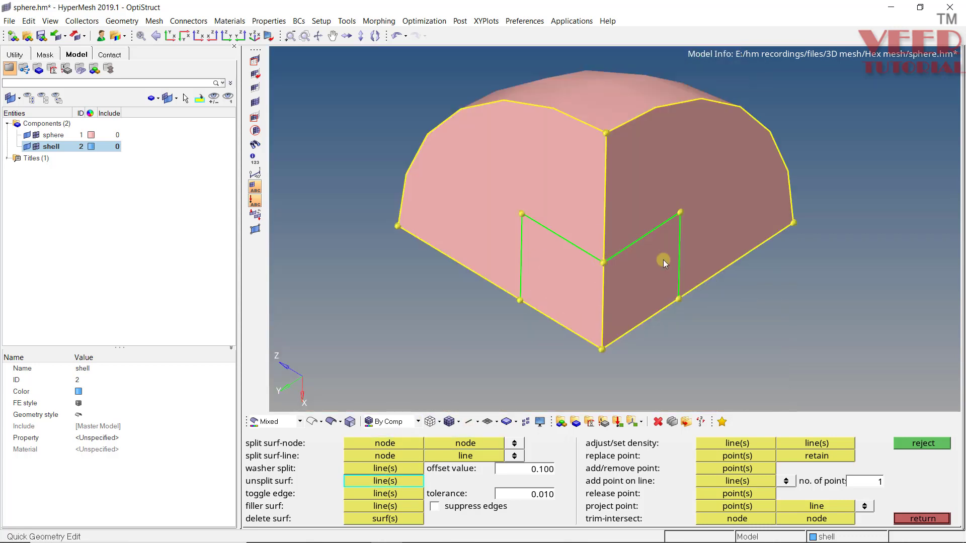
pyautogui.keyDown('ctrl'); pyautogui.moveTo(664, 258); pyautogui.dragTo(606, 263); pyautogui.keyUp('ctrl')
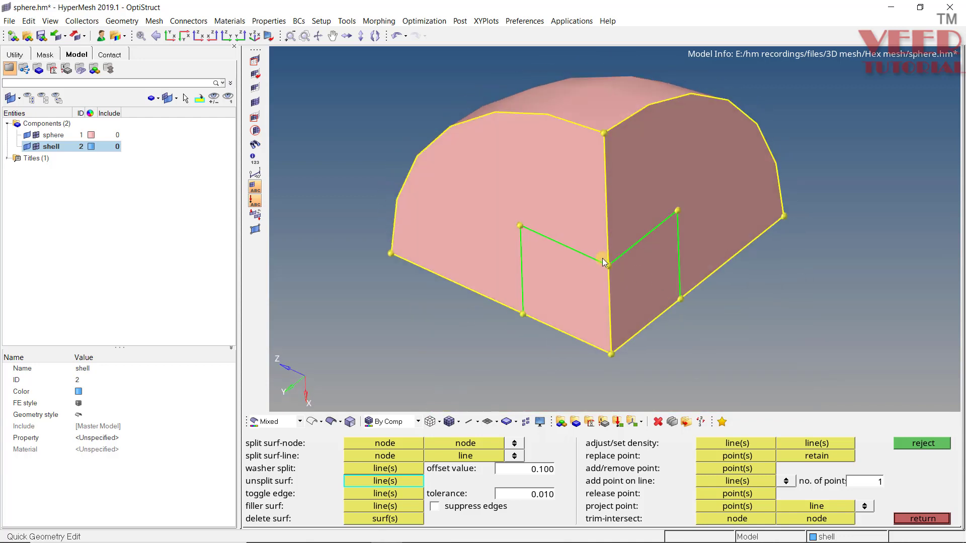
pyautogui.keyDown('ctrl'); pyautogui.moveTo(590, 260); pyautogui.dragTo(725, 424); pyautogui.keyUp('ctrl')
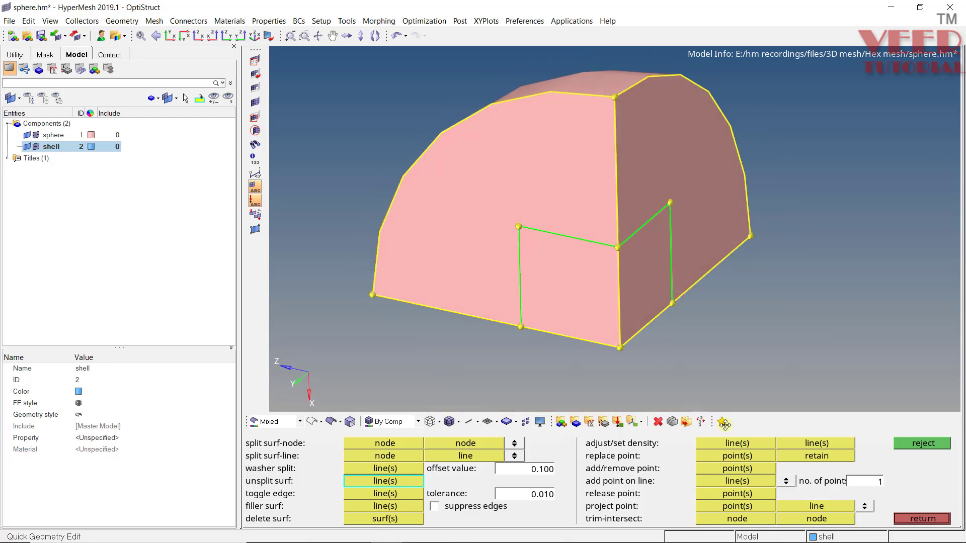
# Step: Extract 3 parametric nodes along each of the eighth's three curved outer edges
pyautogui.click(911, 519)
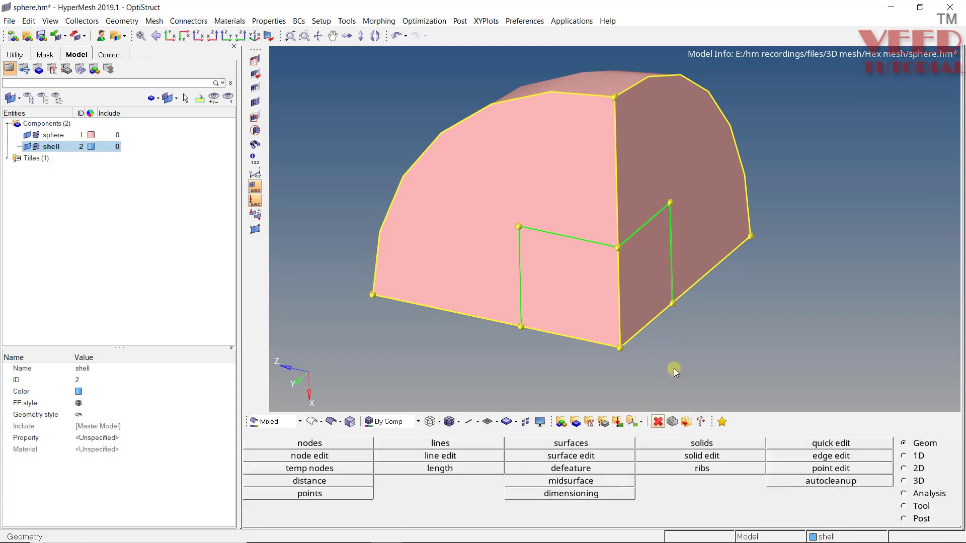
pyautogui.press('F8')
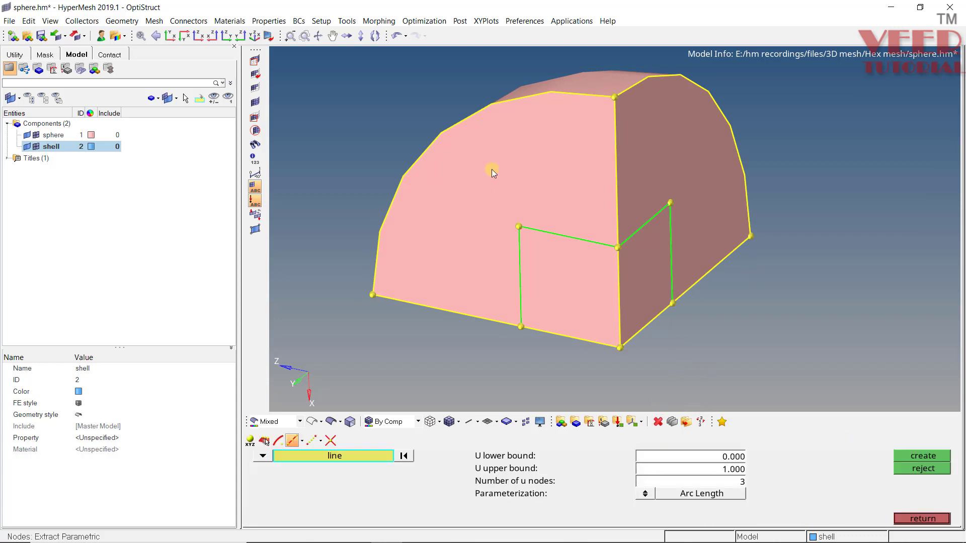
pyautogui.scroll(3, 445, 123)
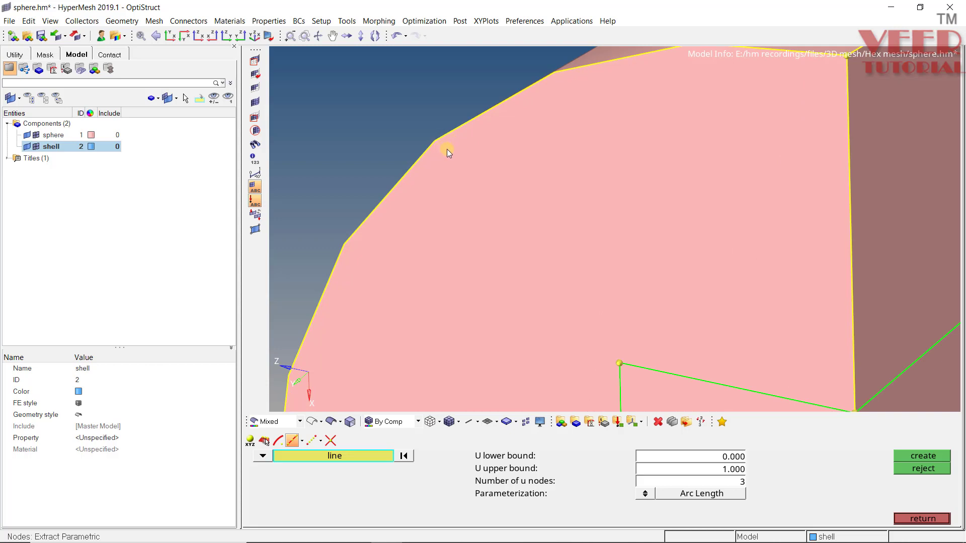
pyautogui.click(447, 140)
pyautogui.click(946, 455)
pyautogui.scroll(-5, 387, 223)
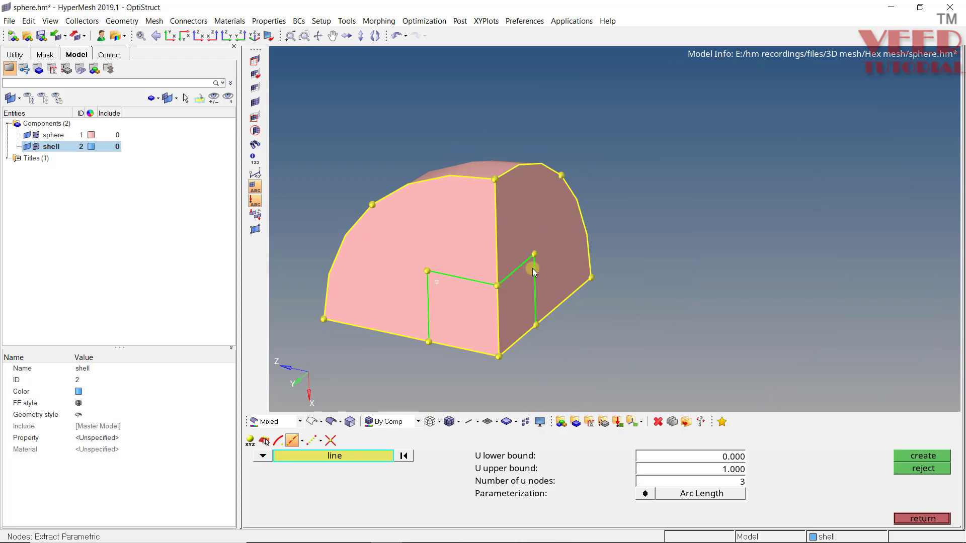
pyautogui.keyDown('ctrl'); pyautogui.moveTo(533, 268); pyautogui.dragTo(512, 131); pyautogui.keyUp('ctrl')
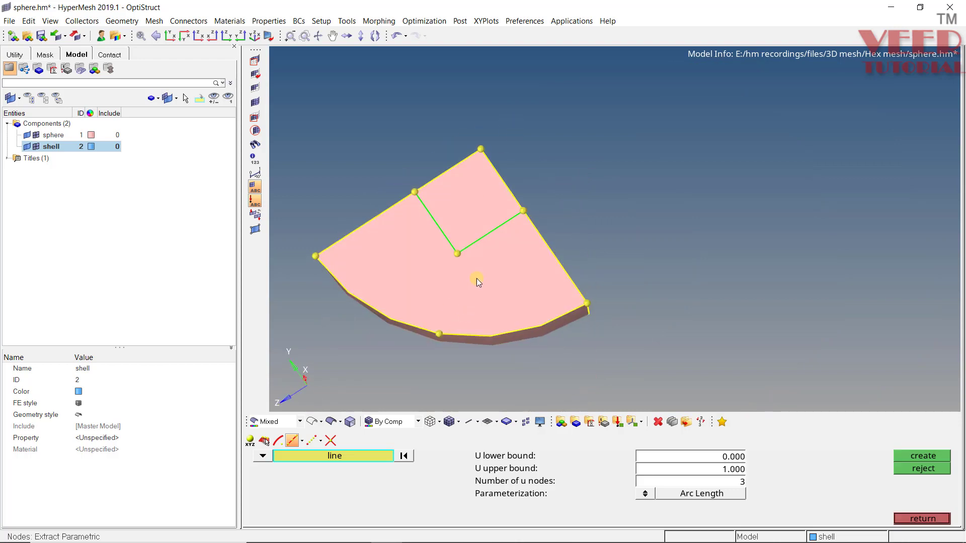
pyautogui.keyDown('ctrl'); pyautogui.moveTo(476, 279); pyautogui.dragTo(364, 282); pyautogui.keyUp('ctrl')
pyautogui.scroll(4, 436, 302)
# Step: Split the XZ and XY flat faces from their offset nodes to the middle nodes of their curved edges
pyautogui.click(918, 519)
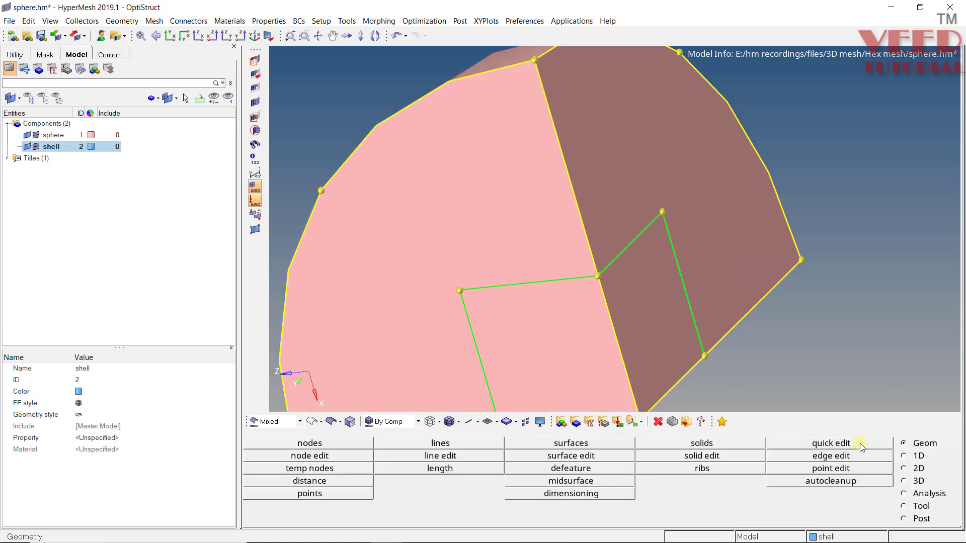
pyautogui.click(806, 443)
pyautogui.click(397, 445)
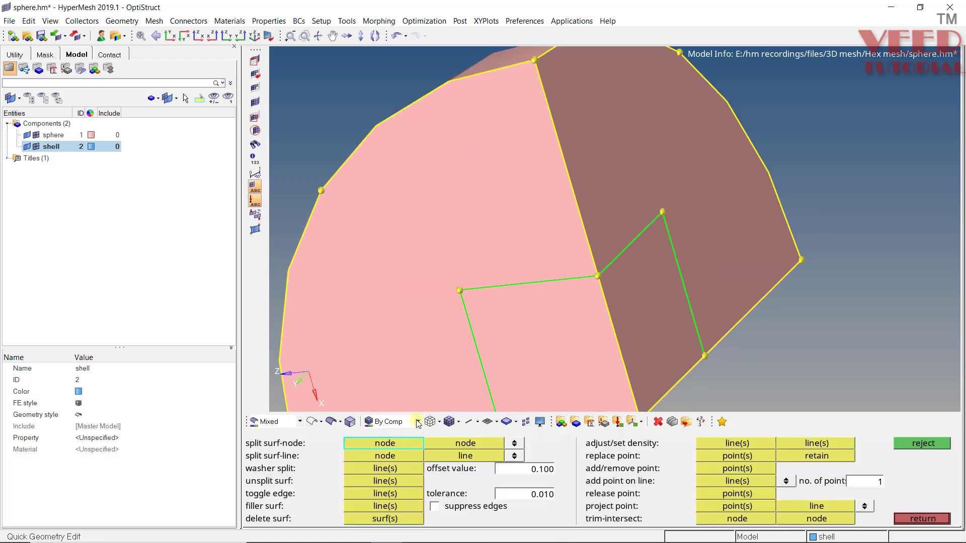
pyautogui.click(461, 292)
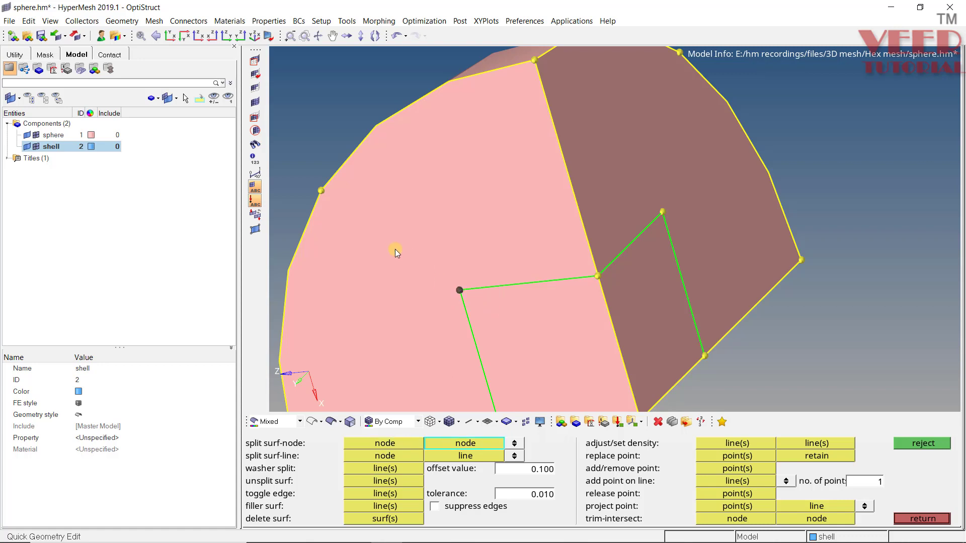
pyautogui.click(321, 190)
pyautogui.keyDown('ctrl'); pyautogui.scroll(-3, 393, 216); pyautogui.keyUp('ctrl')
pyautogui.keyDown('ctrl'); pyautogui.moveTo(624, 276); pyautogui.dragTo(489, 276); pyautogui.keyUp('ctrl')
pyautogui.keyDown('ctrl'); pyautogui.scroll(2, 539, 187); pyautogui.keyUp('ctrl')
pyautogui.click(514, 215)
pyautogui.click(542, 111)
# Step: Split the YZ flat face from its offset node to the middle node of its curved edge
pyautogui.click(485, 284)
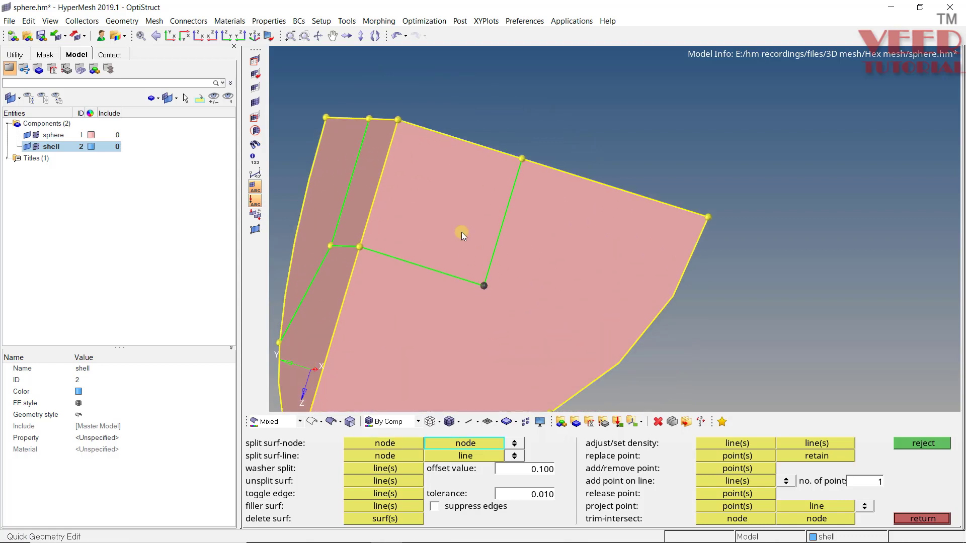
pyautogui.scroll(-3, 461, 232)
pyautogui.click(508, 321)
pyautogui.click(932, 521)
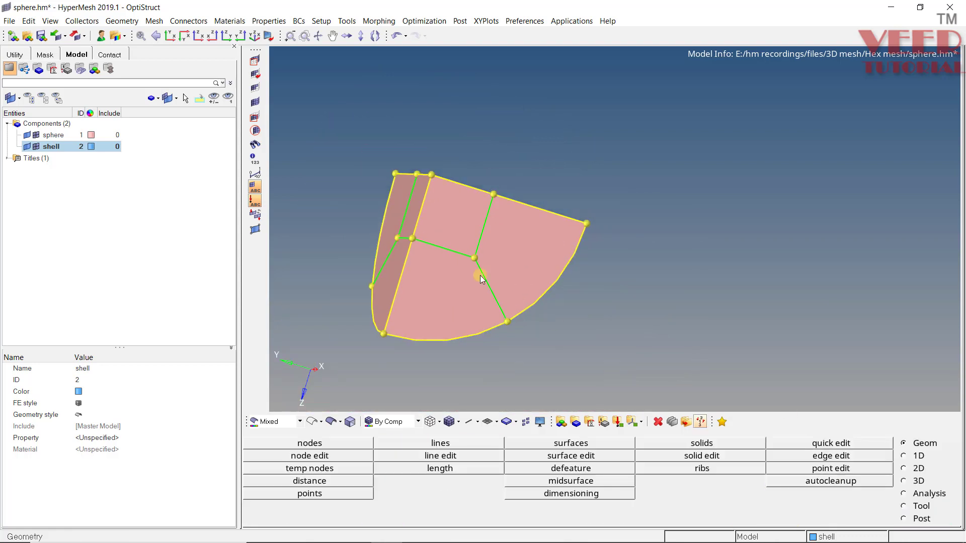
# Step: Split the spherical outer face from the YZ arc's middle node to about the middle of the face
pyautogui.keyDown('ctrl'); pyautogui.moveTo(480, 276); pyautogui.dragTo(544, 277); pyautogui.keyUp('ctrl')
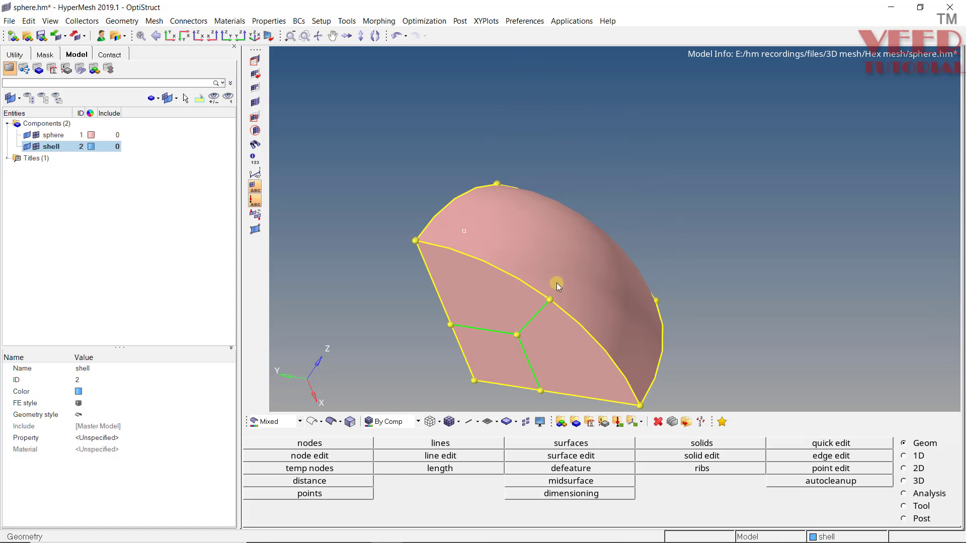
pyautogui.keyDown('ctrl'); pyautogui.moveTo(675, 265); pyautogui.dragTo(526, 274); pyautogui.keyUp('ctrl')
pyautogui.press('f')
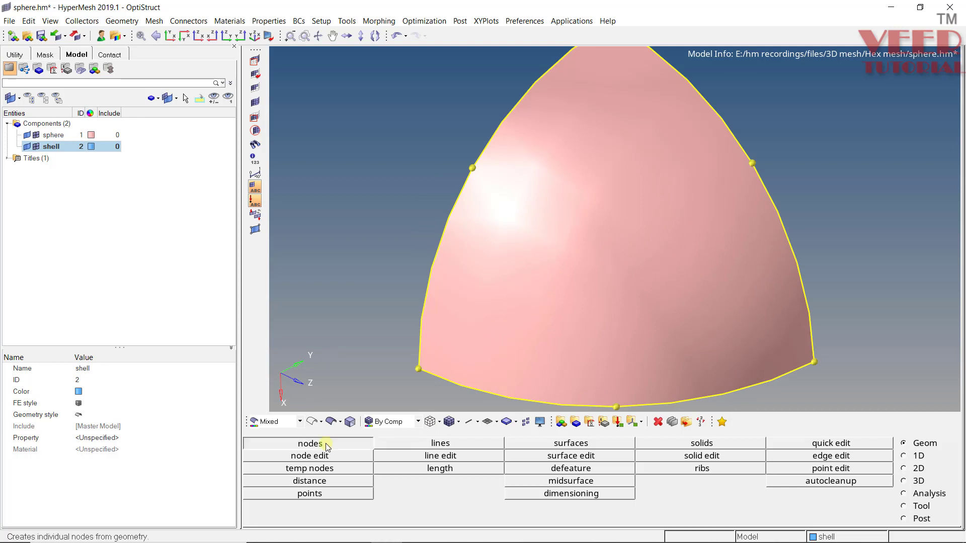
pyautogui.click(309, 443)
pyautogui.click(906, 519)
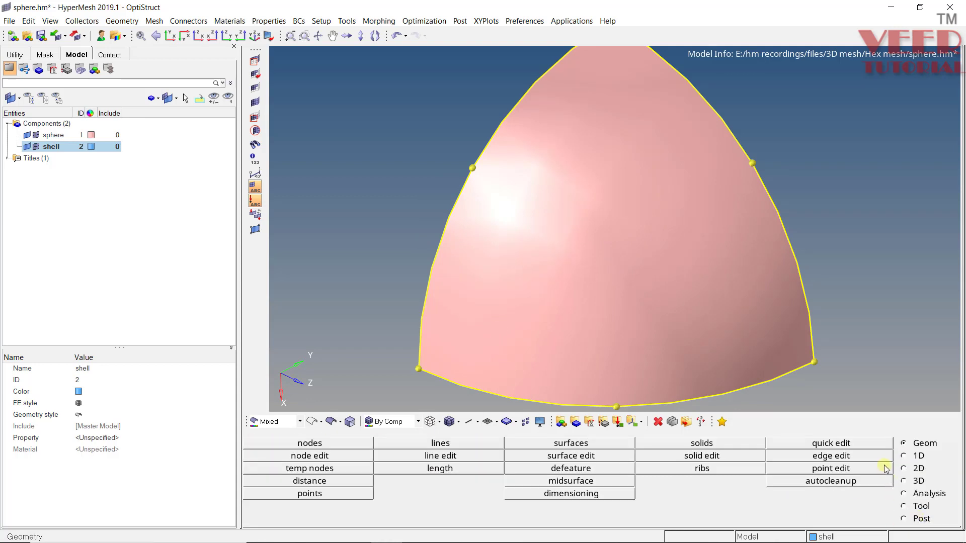
pyautogui.click(815, 446)
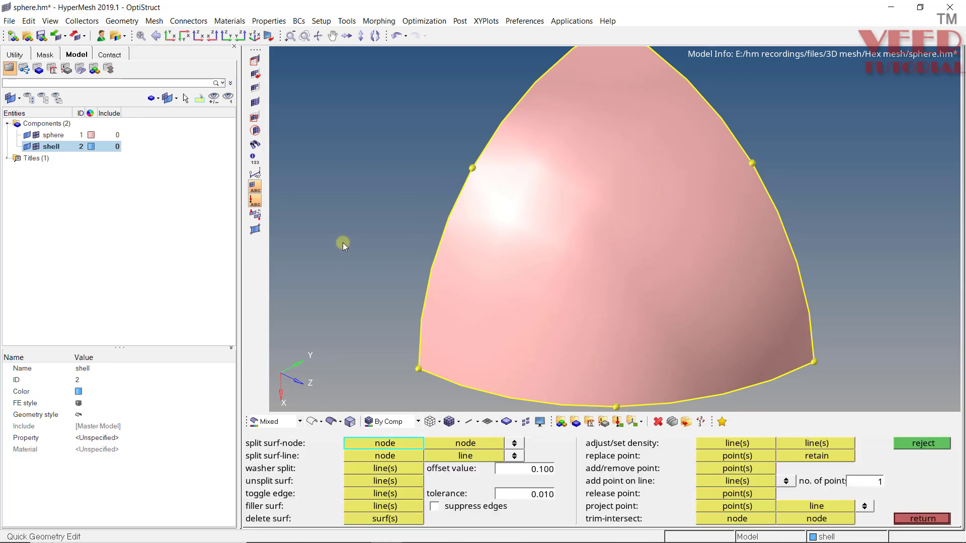
pyautogui.scroll(-2, 343, 243)
pyautogui.scroll(2, 503, 332)
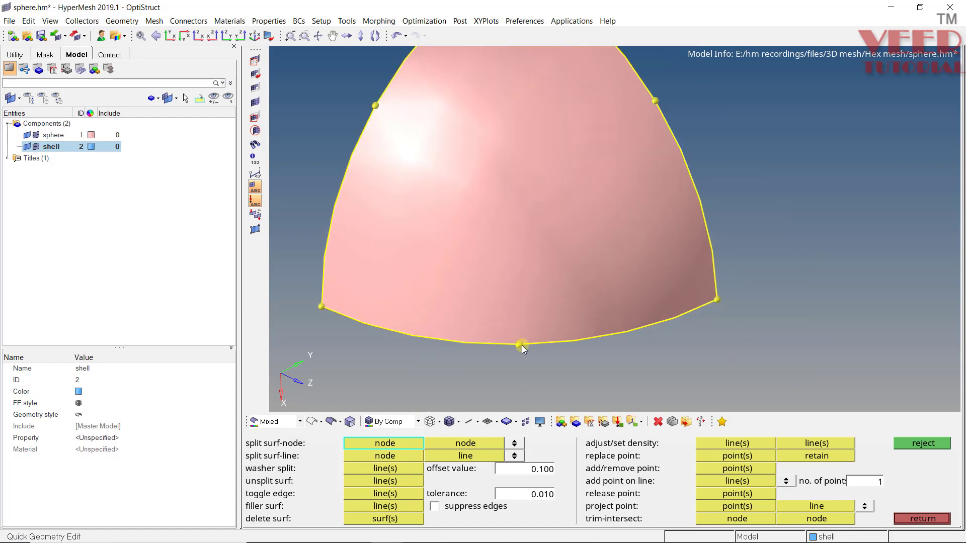
pyautogui.click(520, 345)
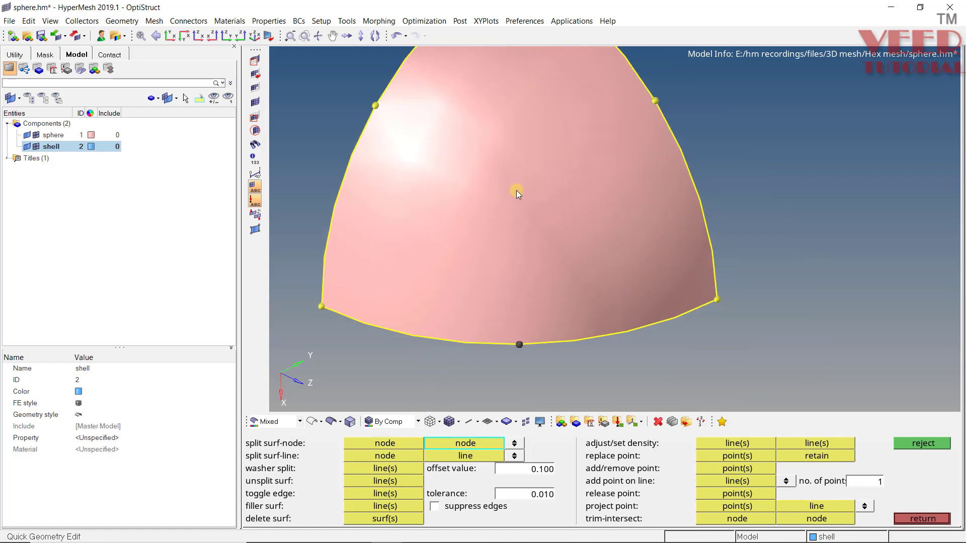
pyautogui.scroll(-2, 522, 282)
pyautogui.scroll(3, 518, 216)
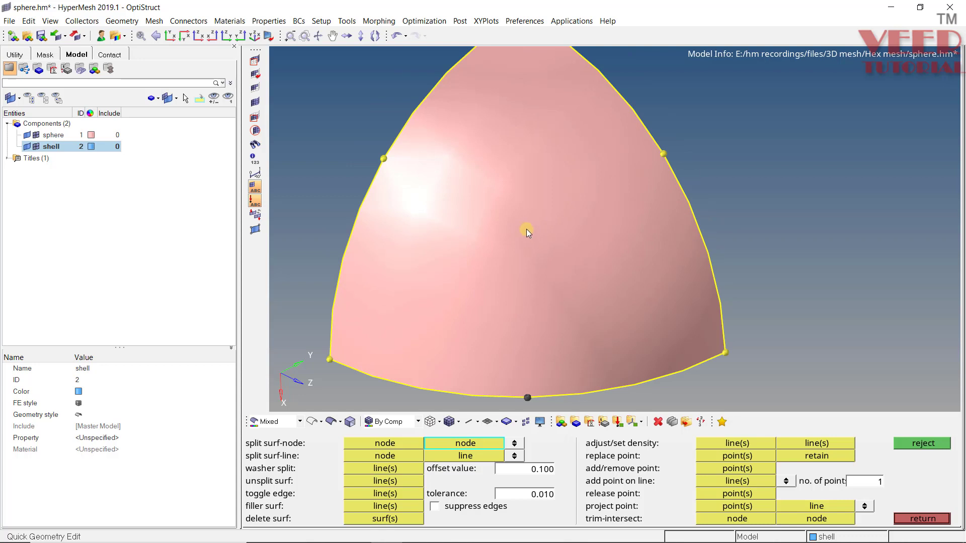
pyautogui.click(527, 229)
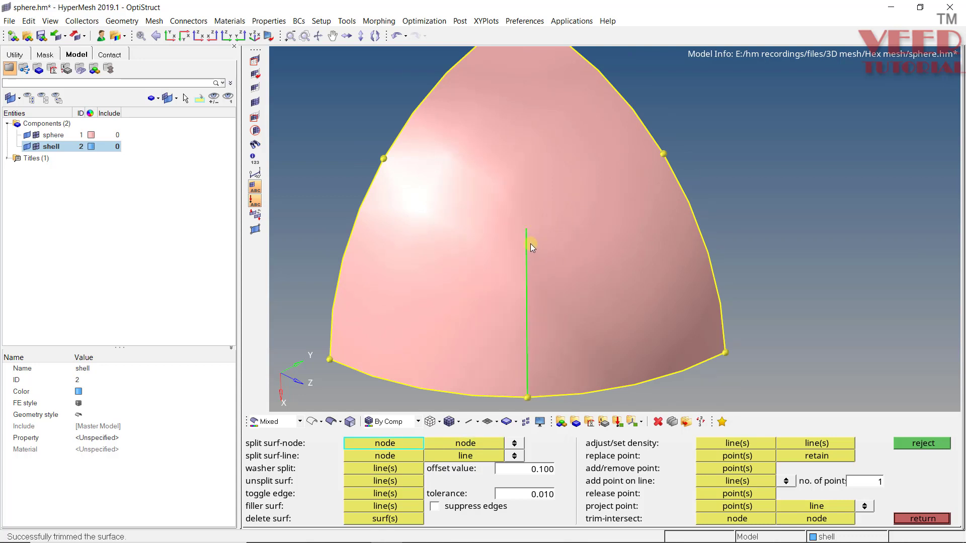
# Step: Split the spherical face from the first split line near the face's middle to the middle nodes of the XZ and XY arcs
pyautogui.click(530, 244)
pyautogui.click(662, 153)
pyautogui.click(526, 244)
pyautogui.click(382, 158)
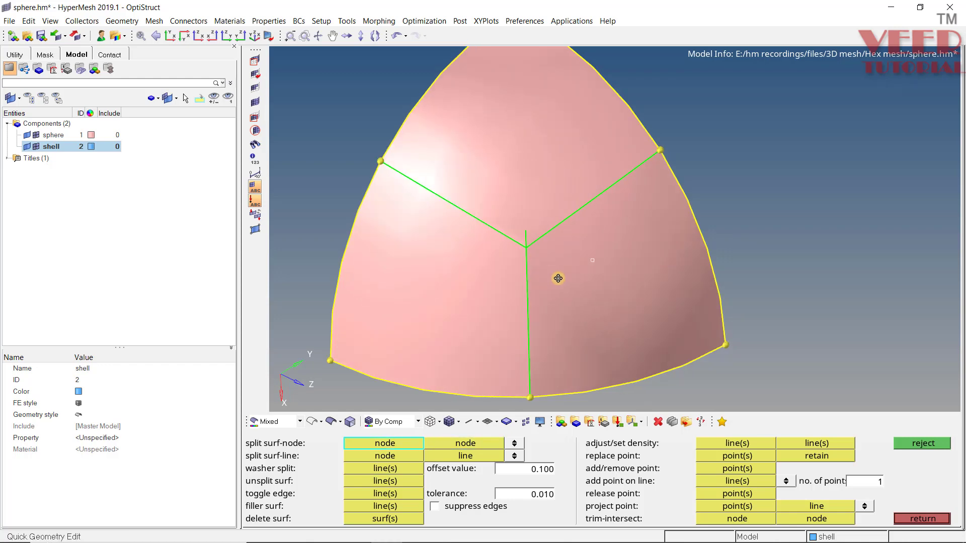
# Step: Remove the stray split line extending past the junction on the spherical face
pyautogui.moveTo(557, 276)
pyautogui.keyDown('ctrl'); pyautogui.mouseDown()
pyautogui.moveTo(625, 319)
pyautogui.moveTo(552, 233)
pyautogui.moveTo(560, 261)
pyautogui.mouseUp(); pyautogui.keyUp('ctrl')
pyautogui.keyDown('ctrl'); pyautogui.scroll(3, 544, 242); pyautogui.keyUp('ctrl')
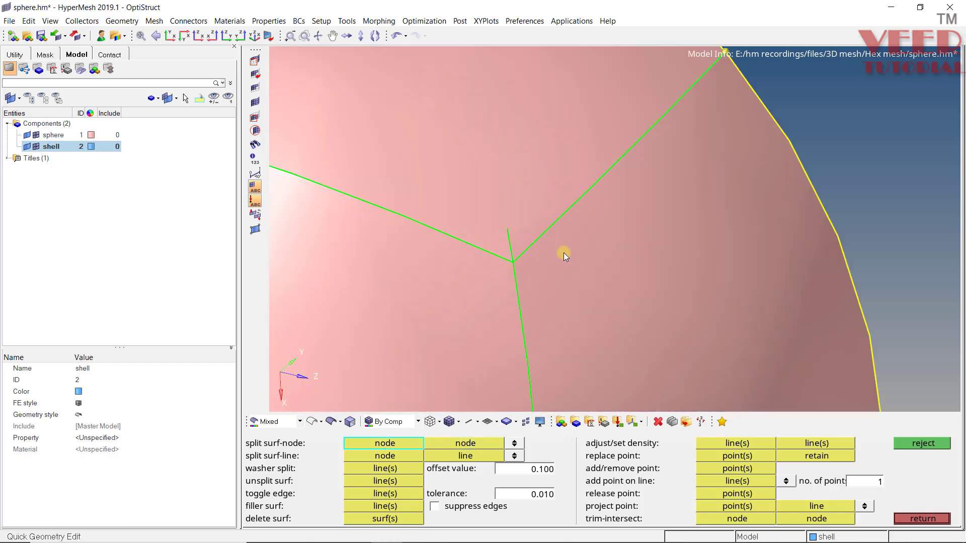
pyautogui.keyDown('ctrl'); pyautogui.scroll(-3, 605, 210); pyautogui.keyUp('ctrl')
pyautogui.keyDown('ctrl'); pyautogui.moveTo(586, 231); pyautogui.dragTo(561, 234); pyautogui.keyUp('ctrl')
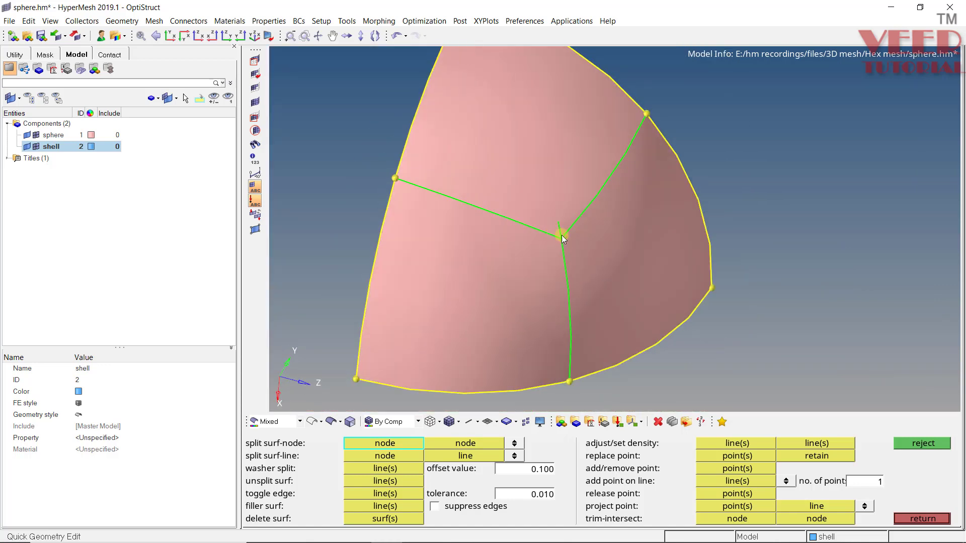
pyautogui.scroll(5, 570, 225)
pyautogui.click(385, 481)
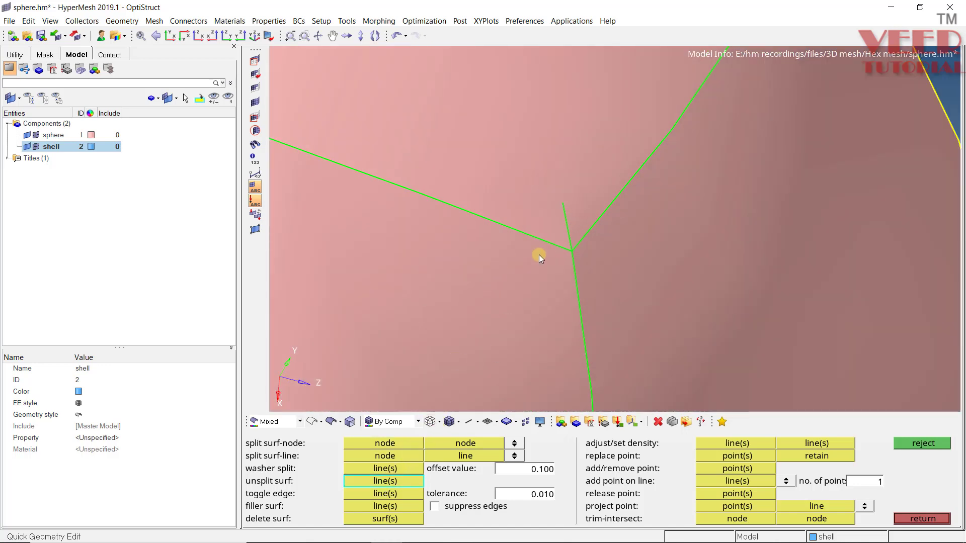
pyautogui.click(571, 217)
pyautogui.keyDown('ctrl'); pyautogui.scroll(-6, 579, 218); pyautogui.keyUp('ctrl')
pyautogui.keyDown('ctrl'); pyautogui.moveTo(580, 218); pyautogui.dragTo(657, 190); pyautogui.keyUp('ctrl')
pyautogui.keyDown('ctrl'); pyautogui.scroll(4, 597, 225); pyautogui.keyUp('ctrl')
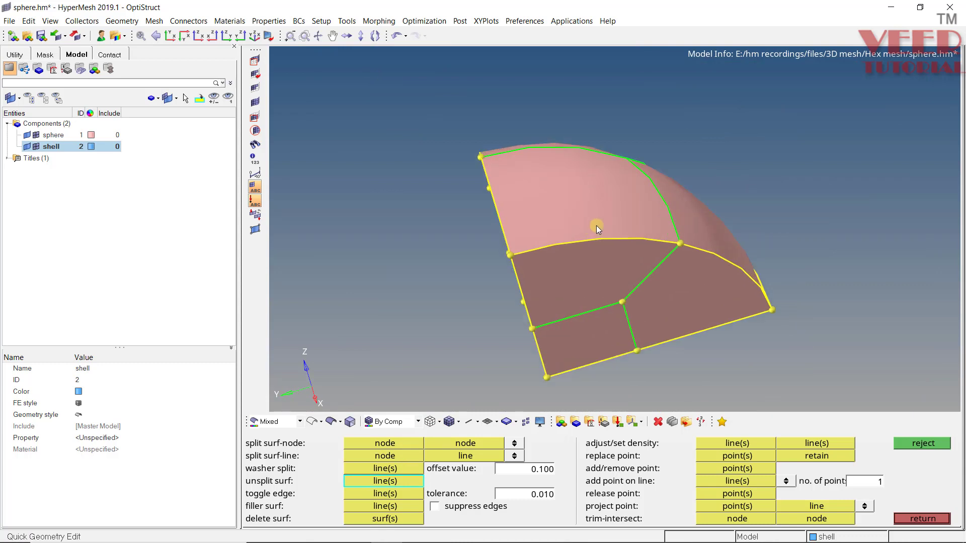
# Step: Switch to wireframe display and extract three nodes along the spherical face's split line between the junction and the XY arc's middle node
pyautogui.keyDown('ctrl'); pyautogui.scroll(-2, 581, 237); pyautogui.keyUp('ctrl')
pyautogui.keyDown('ctrl'); pyautogui.moveTo(580, 237); pyautogui.dragTo(524, 258); pyautogui.keyUp('ctrl')
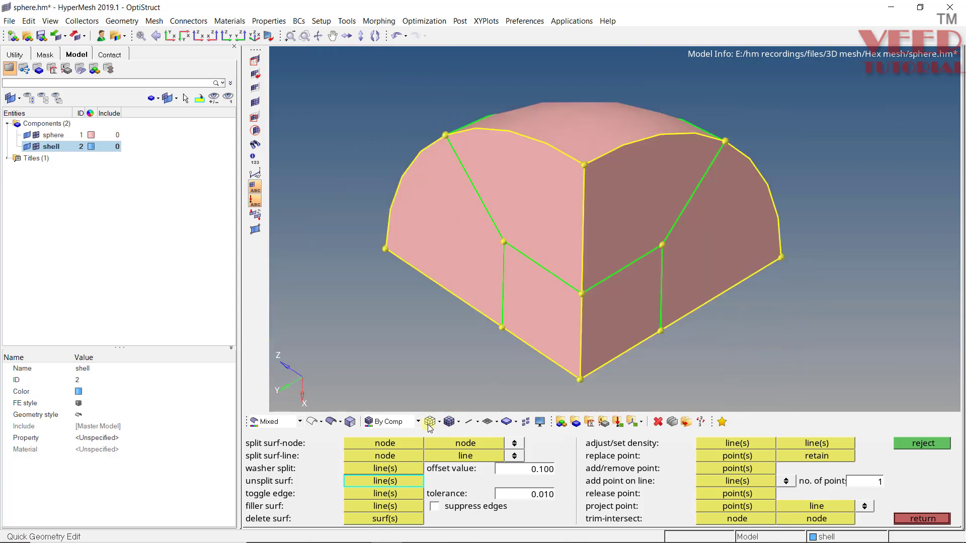
pyautogui.click(313, 423)
pyautogui.moveTo(629, 191)
pyautogui.keyDown('ctrl'); pyautogui.mouseDown()
pyautogui.moveTo(585, 240)
pyautogui.moveTo(581, 196)
pyautogui.moveTo(572, 216)
pyautogui.moveTo(639, 139)
pyautogui.moveTo(609, 171)
pyautogui.moveTo(585, 224)
pyautogui.moveTo(574, 213)
pyautogui.moveTo(590, 190)
pyautogui.moveTo(628, 217)
pyautogui.moveTo(603, 242)
pyautogui.mouseUp(); pyautogui.keyUp('ctrl')
pyautogui.keyDown('ctrl'); pyautogui.scroll(-3, 572, 216); pyautogui.keyUp('ctrl')
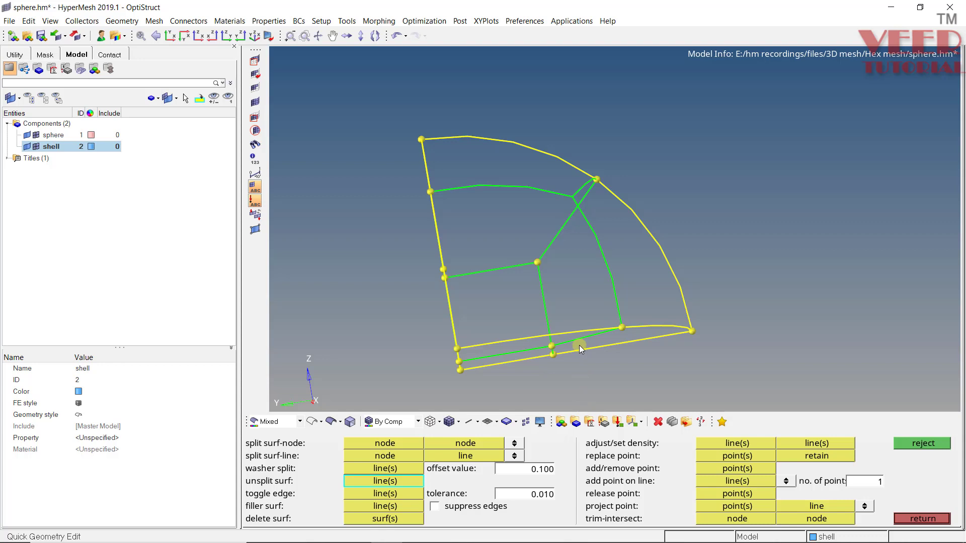
pyautogui.press('F8')
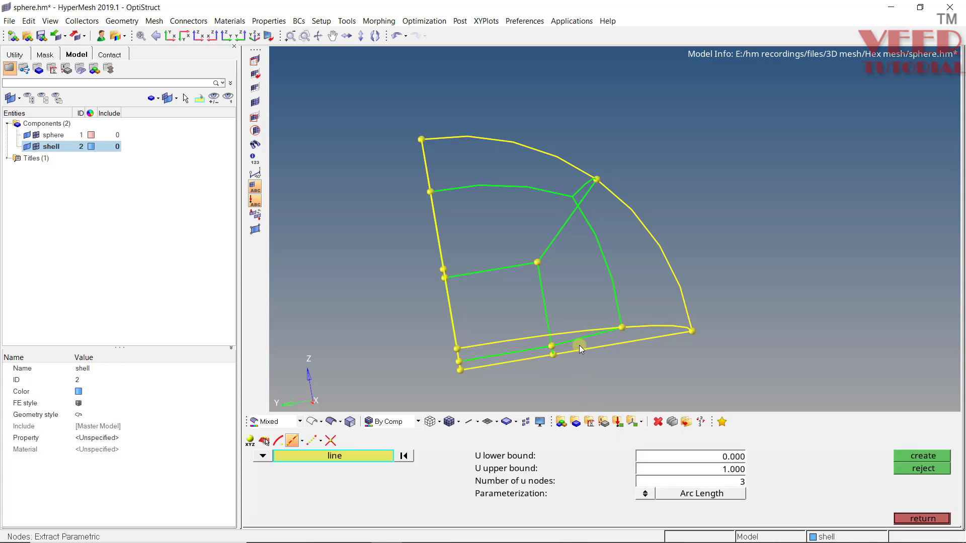
pyautogui.middleClick(599, 253)
pyautogui.click(923, 519)
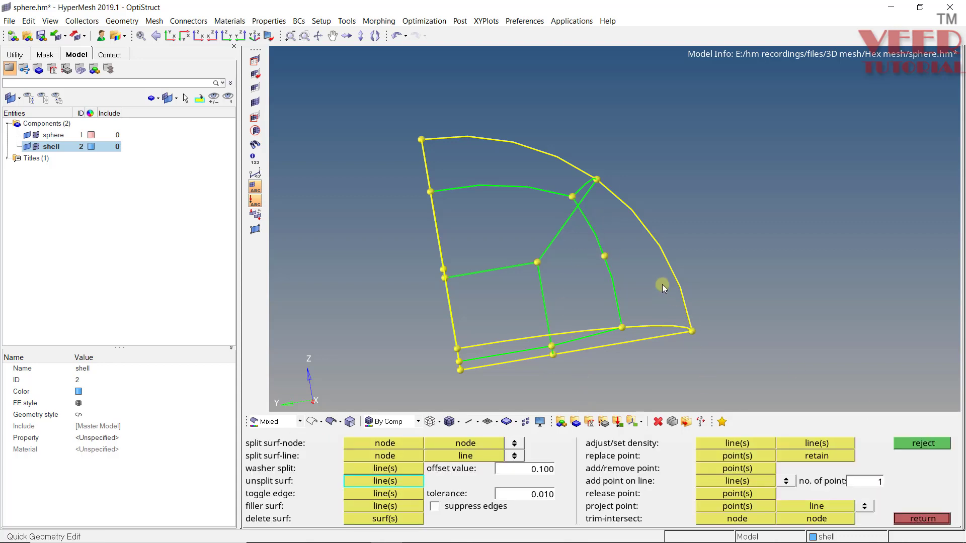
# Step: Examine the wireframe split lines and corner squares from several angles to see where the inner corner is missing
pyautogui.keyDown('ctrl'); pyautogui.moveTo(662, 282); pyautogui.dragTo(492, 246); pyautogui.keyUp('ctrl')
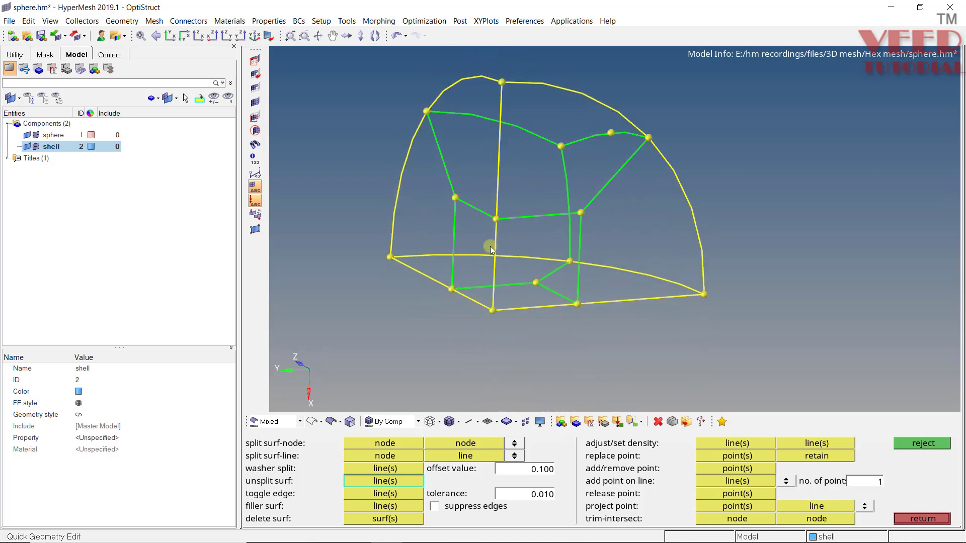
pyautogui.scroll(2, 503, 216)
pyautogui.keyDown('ctrl'); pyautogui.moveTo(462, 216); pyautogui.dragTo(524, 255); pyautogui.keyUp('ctrl')
pyautogui.scroll(-3, 569, 287)
pyautogui.scroll(3, 568, 285)
pyautogui.keyDown('ctrl'); pyautogui.moveTo(600, 289); pyautogui.dragTo(476, 302); pyautogui.keyUp('ctrl')
pyautogui.scroll(-3, 518, 265)
pyautogui.scroll(3, 536, 284)
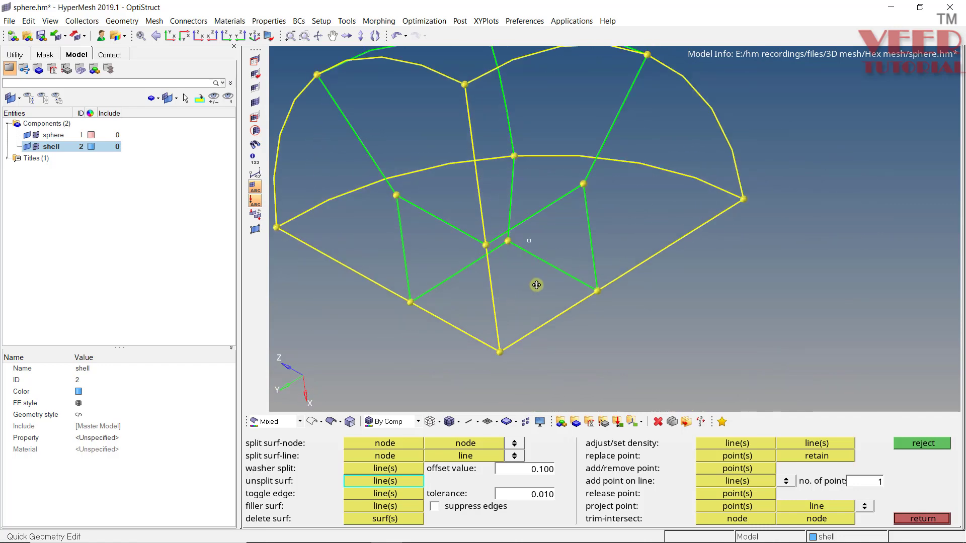
pyautogui.click(934, 516)
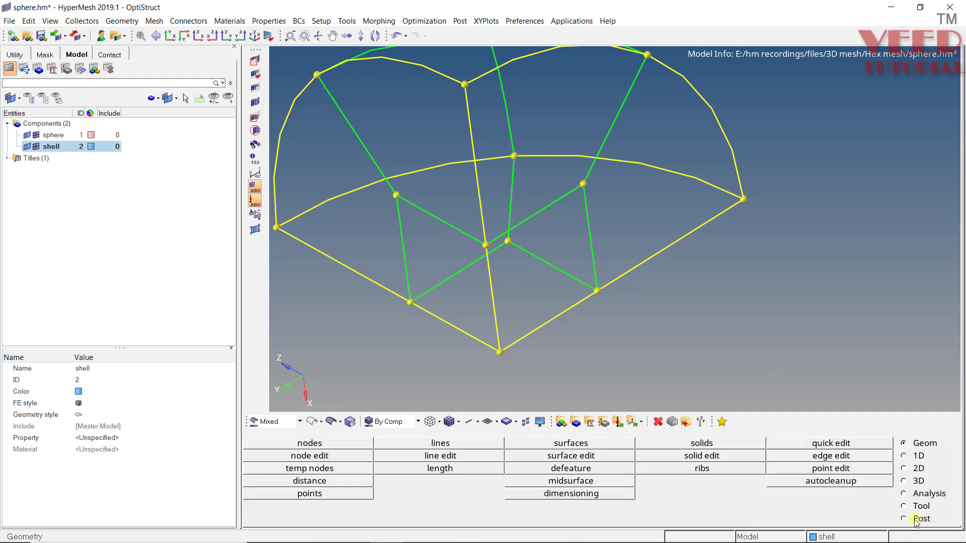
pyautogui.moveTo(494, 217)
pyautogui.keyDown('ctrl'); pyautogui.mouseDown()
pyautogui.moveTo(565, 233)
pyautogui.moveTo(564, 187)
pyautogui.moveTo(582, 233)
pyautogui.moveTo(512, 218)
pyautogui.moveTo(492, 231)
pyautogui.moveTo(541, 231)
pyautogui.mouseUp(); pyautogui.keyUp('ctrl')
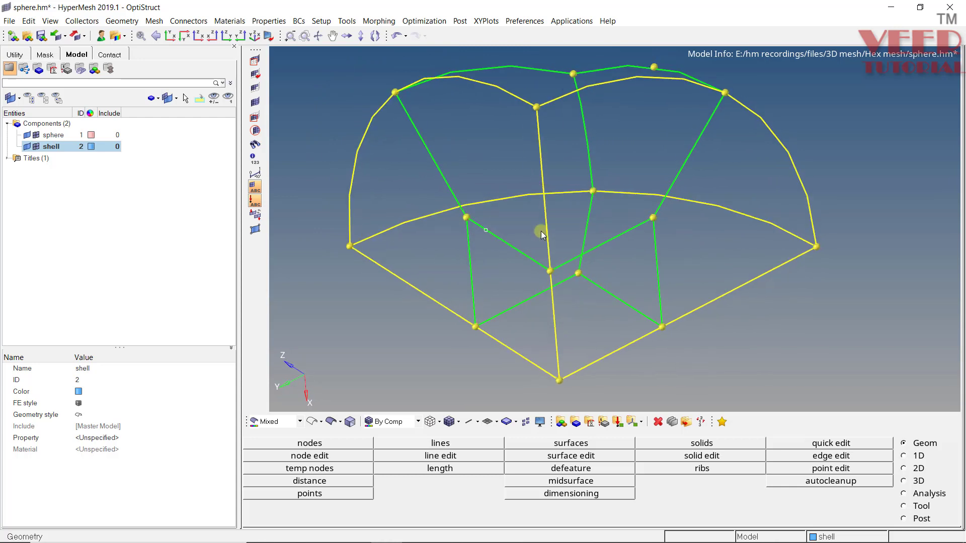
# Step: Duplicate the XZ face's offset node and translate the copy 40 units in the direction from the Z-edge node to the YZ face's offset node
pyautogui.hotkey('shift', 'F4')
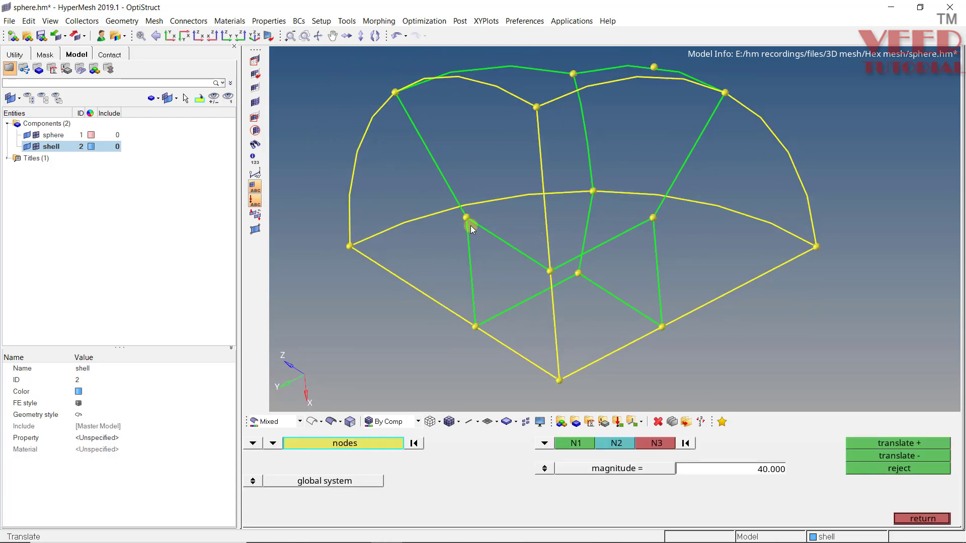
pyautogui.click(465, 220)
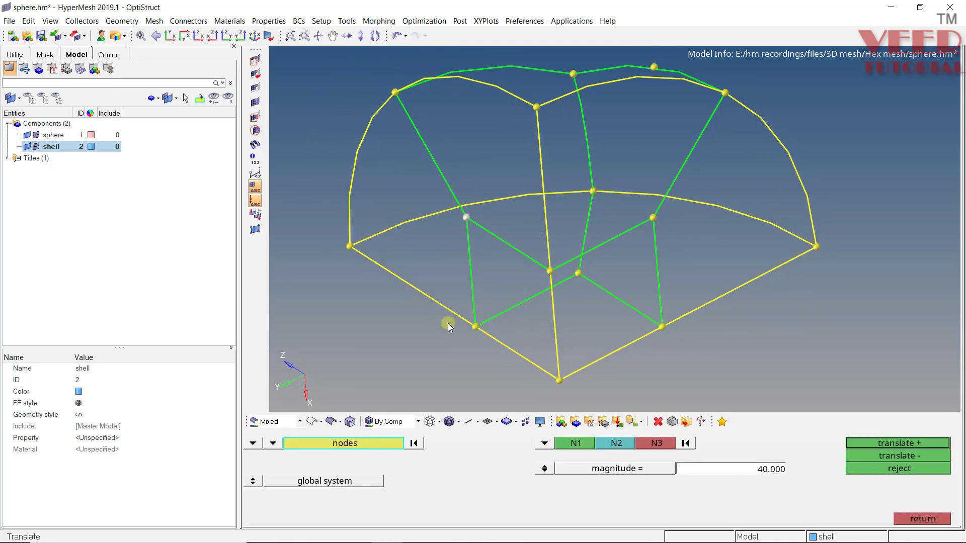
pyautogui.click(389, 443)
pyautogui.click(563, 485)
pyautogui.click(577, 444)
pyautogui.click(474, 328)
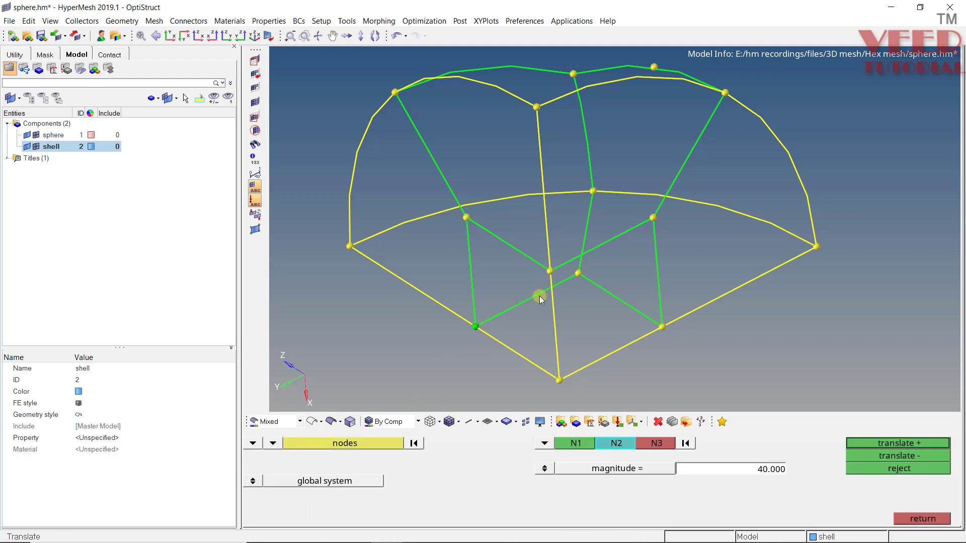
pyautogui.click(577, 270)
pyautogui.click(767, 470)
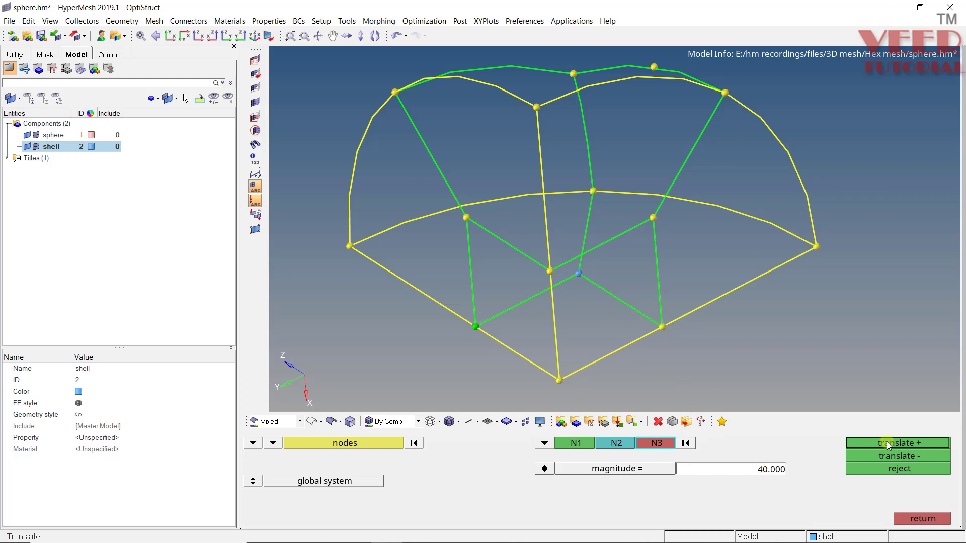
pyautogui.click(901, 444)
pyautogui.click(924, 519)
# Step: Make the shell component current for creating the new lines
pyautogui.keyDown('ctrl'); pyautogui.moveTo(614, 198); pyautogui.dragTo(582, 218); pyautogui.keyUp('ctrl')
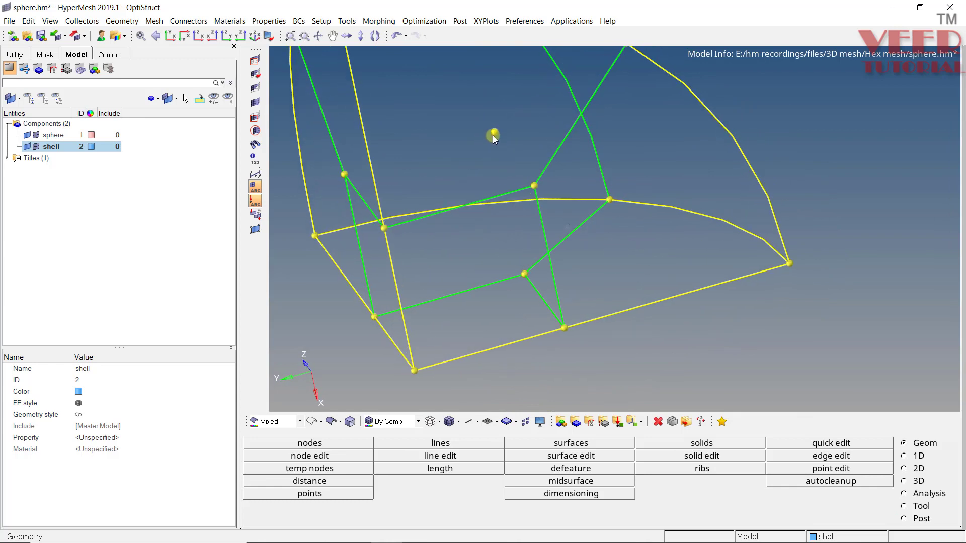
pyautogui.click(440, 443)
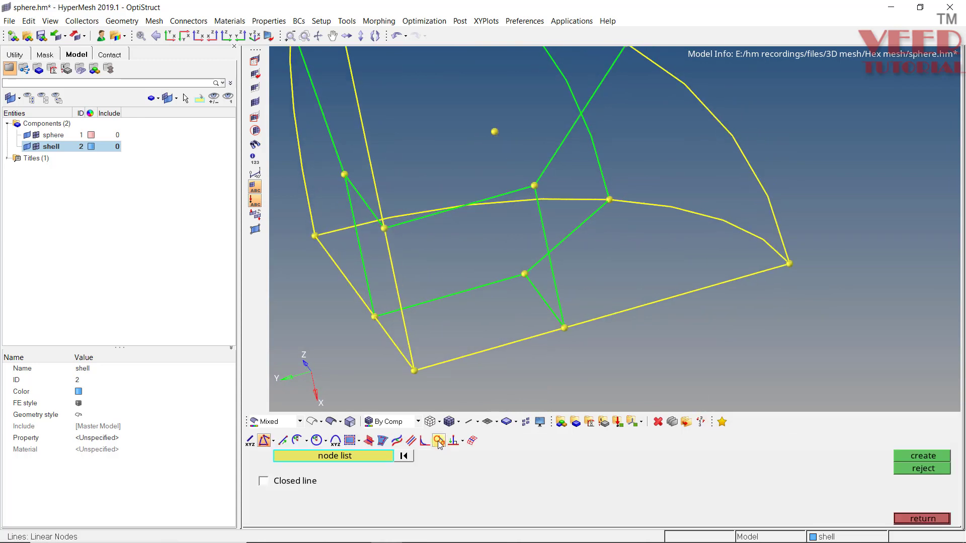
pyautogui.click(64, 174)
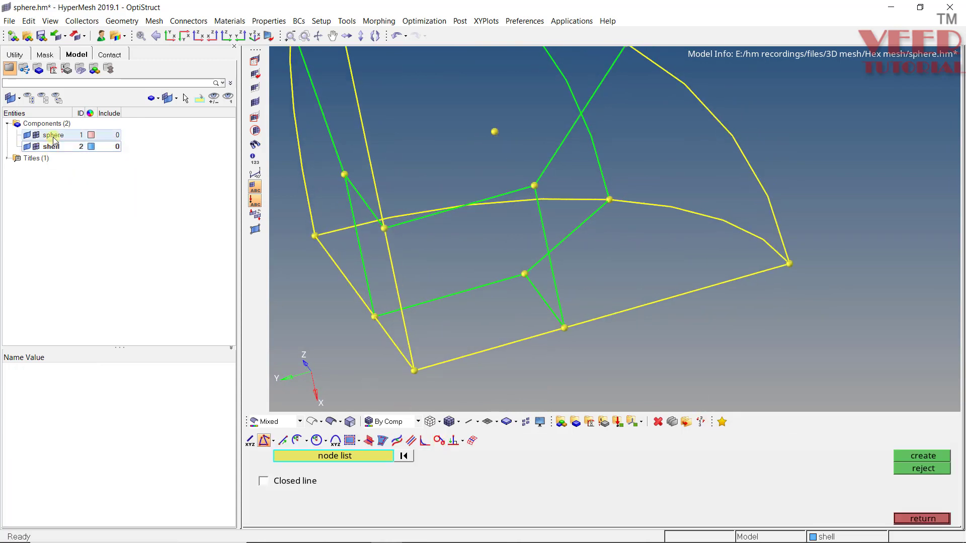
pyautogui.click(53, 135)
pyautogui.click(53, 146)
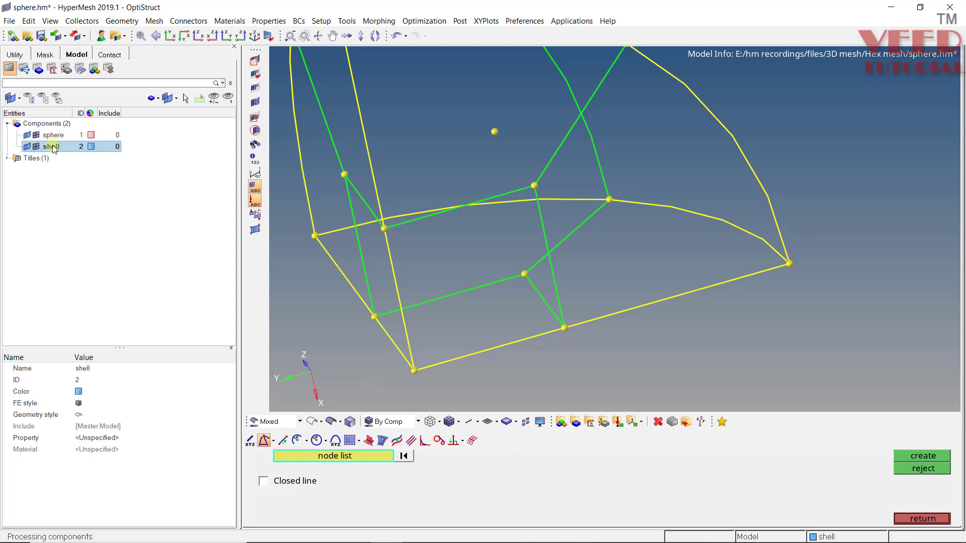
pyautogui.rightClick(53, 147)
pyautogui.click(173, 189)
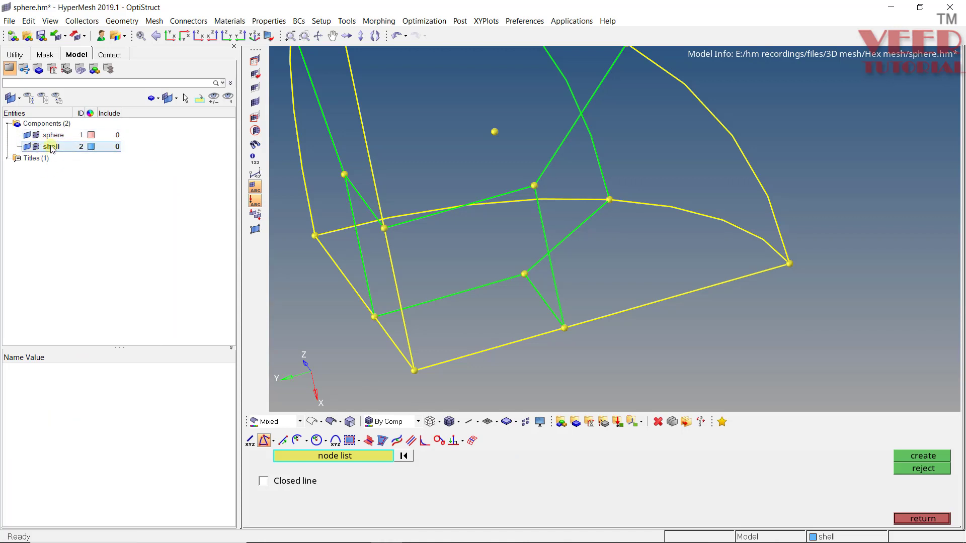
# Step: Create straight lines connecting the translated inner corner node to the offset nodes of the XY and XZ faces
pyautogui.moveTo(502, 190)
pyautogui.keyDown('ctrl'); pyautogui.mouseDown()
pyautogui.moveTo(449, 183)
pyautogui.moveTo(468, 151)
pyautogui.moveTo(527, 220)
pyautogui.moveTo(498, 187)
pyautogui.mouseUp(); pyautogui.keyUp('ctrl')
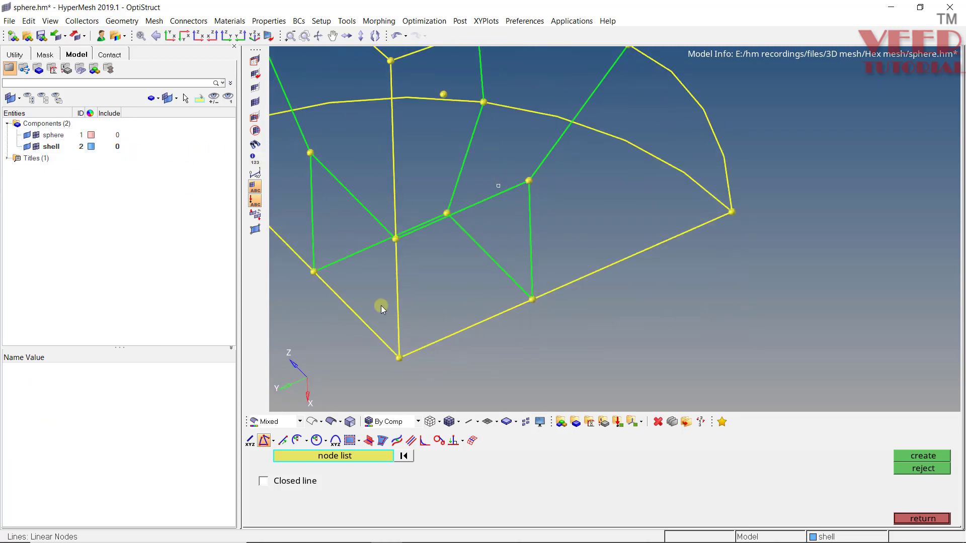
pyautogui.click(273, 441)
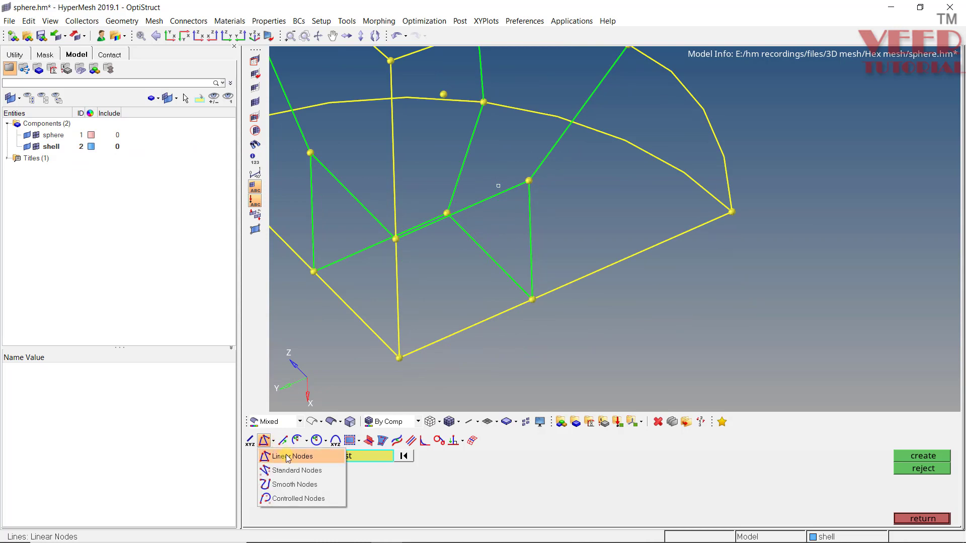
pyautogui.click(286, 457)
pyautogui.click(528, 181)
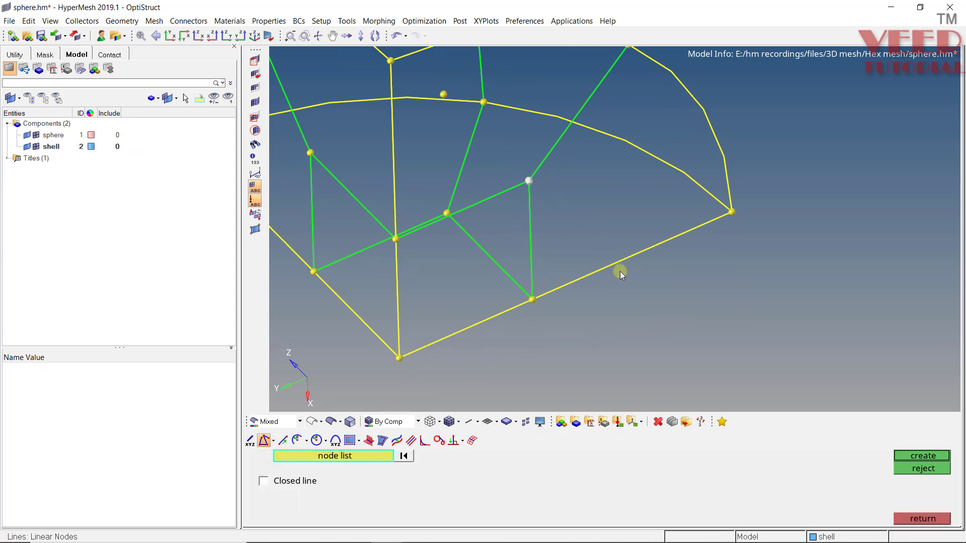
pyautogui.keyDown('ctrl'); pyautogui.scroll(-3, 624, 262); pyautogui.keyUp('ctrl')
pyautogui.keyDown('ctrl'); pyautogui.scroll(3, 541, 175); pyautogui.keyUp('ctrl')
pyautogui.click(575, 214)
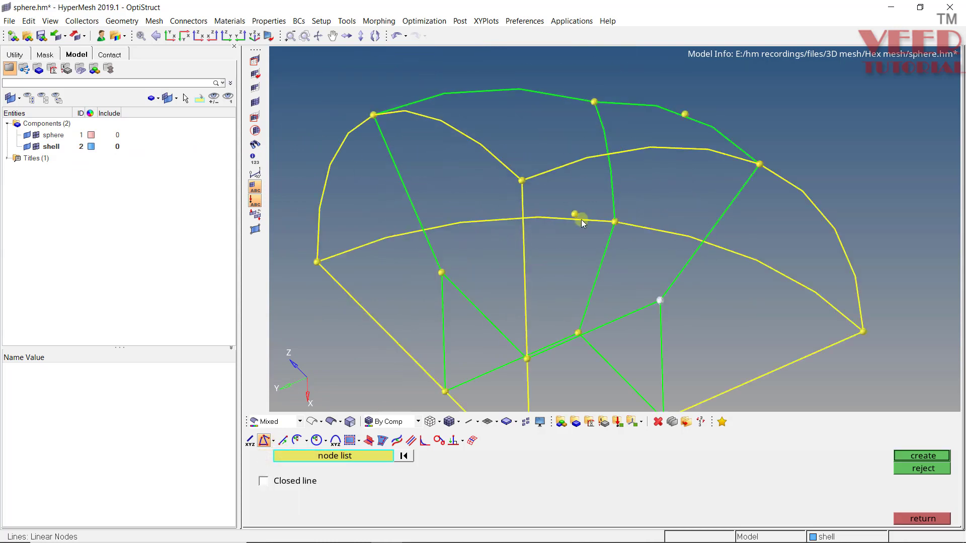
pyautogui.click(928, 455)
pyautogui.click(440, 276)
pyautogui.click(916, 453)
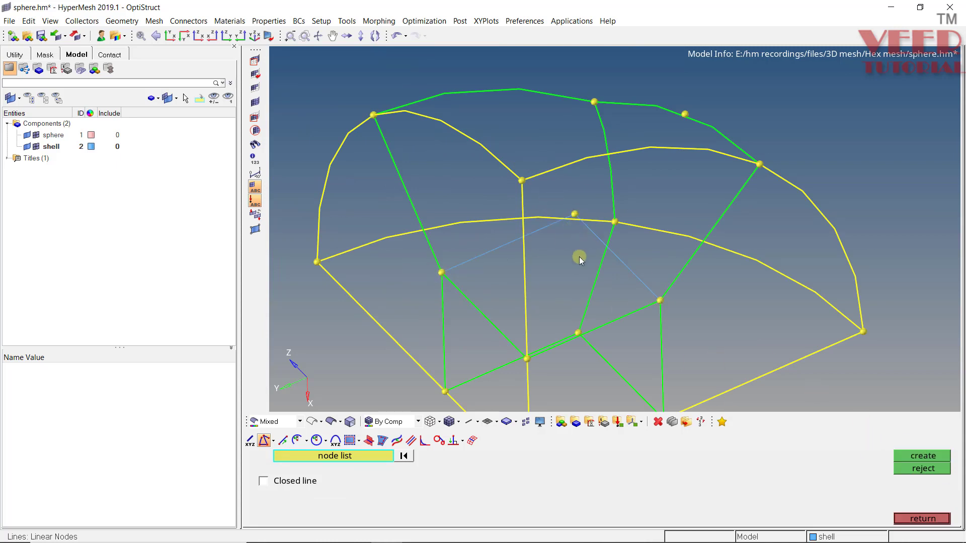
# Step: Create a straight line from the inner corner node to the YZ face's offset node
pyautogui.moveTo(579, 257)
pyautogui.keyDown('ctrl'); pyautogui.mouseDown()
pyautogui.moveTo(588, 266)
pyautogui.moveTo(550, 192)
pyautogui.mouseUp(); pyautogui.keyUp('ctrl')
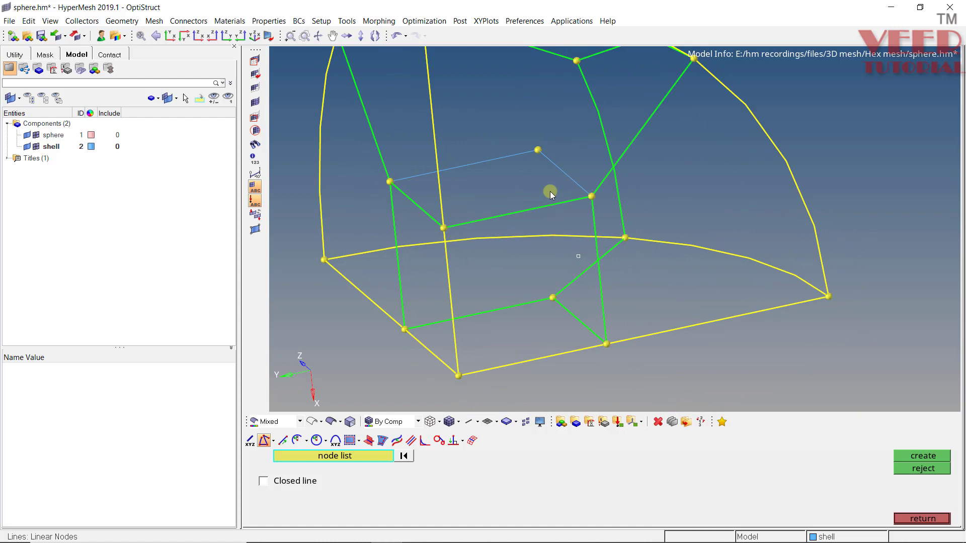
pyautogui.click(536, 152)
pyautogui.click(926, 454)
pyautogui.click(908, 516)
# Step: Create a straight line from the inner corner node to the split-line junction node on the spherical face
pyautogui.keyDown('ctrl'); pyautogui.moveTo(655, 362); pyautogui.dragTo(645, 191); pyautogui.keyUp('ctrl')
pyautogui.keyDown('ctrl'); pyautogui.scroll(3, 552, 164); pyautogui.keyUp('ctrl')
pyautogui.click(441, 443)
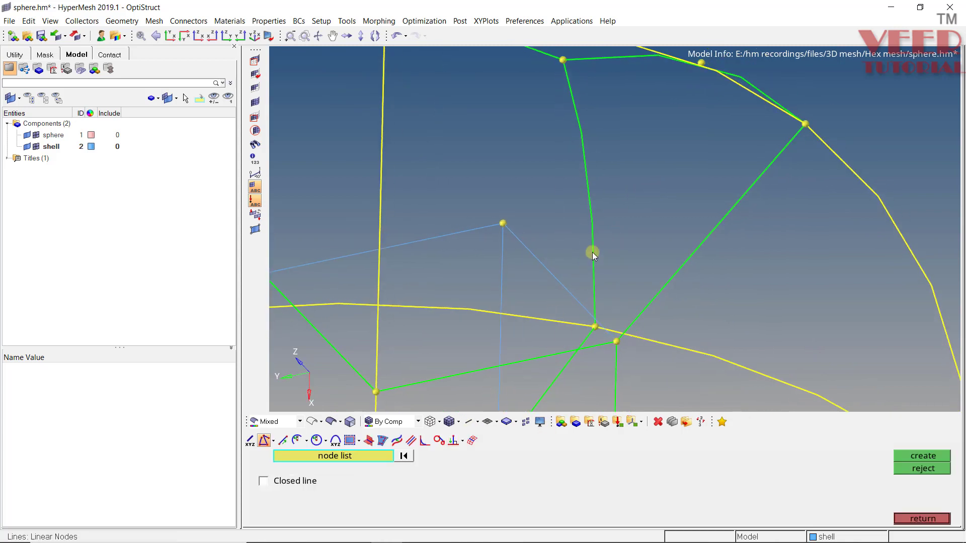
pyautogui.click(502, 225)
pyautogui.keyDown('ctrl'); pyautogui.moveTo(561, 157); pyautogui.dragTo(563, 102); pyautogui.keyUp('ctrl')
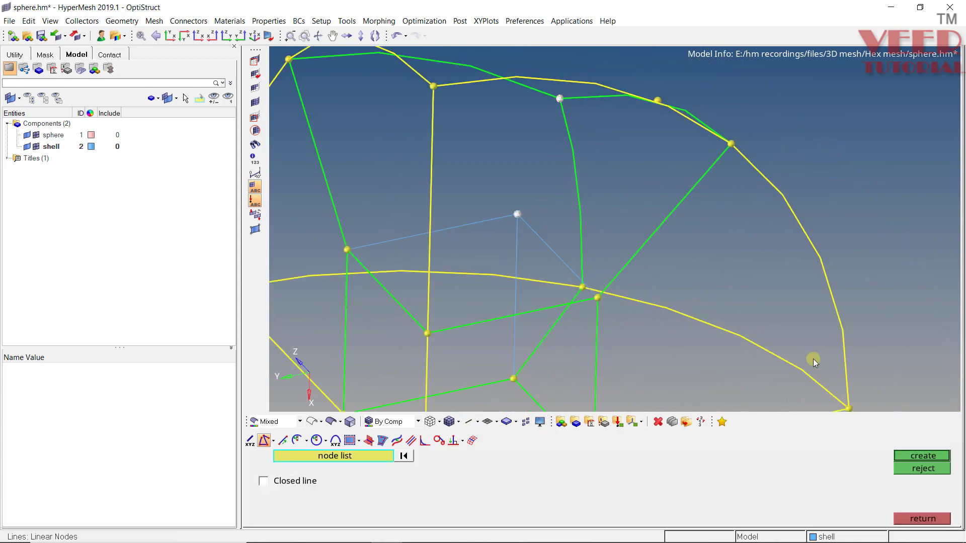
pyautogui.click(923, 454)
pyautogui.keyDown('ctrl'); pyautogui.moveTo(561, 202); pyautogui.dragTo(569, 347); pyautogui.keyUp('ctrl')
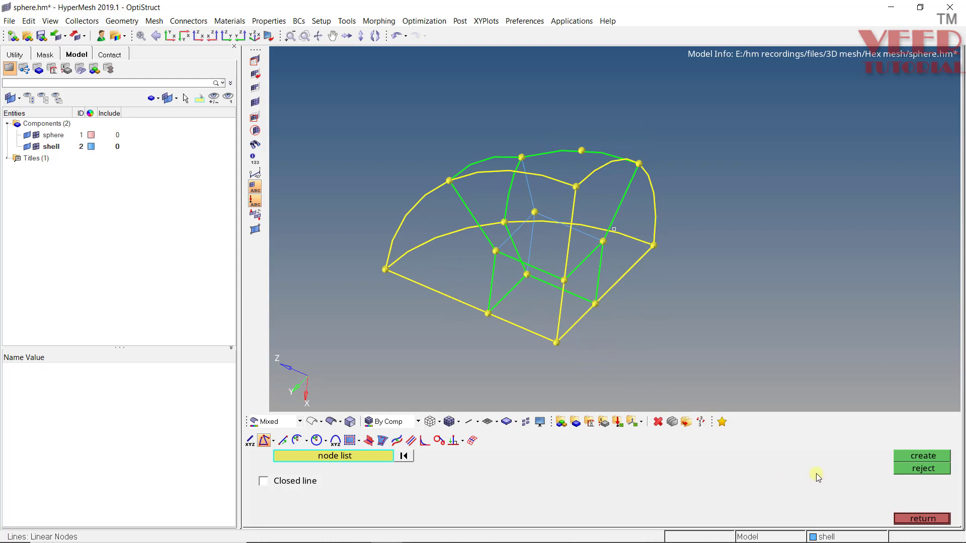
pyautogui.click(917, 518)
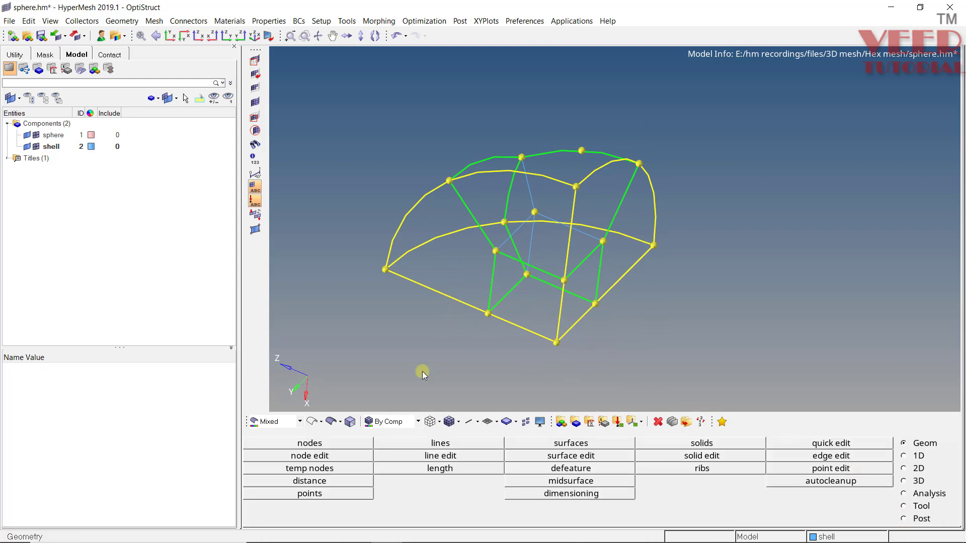
# Step: Return to shaded display and mesh the XZ face's corner square with quads at an element size of 10
pyautogui.click(333, 423)
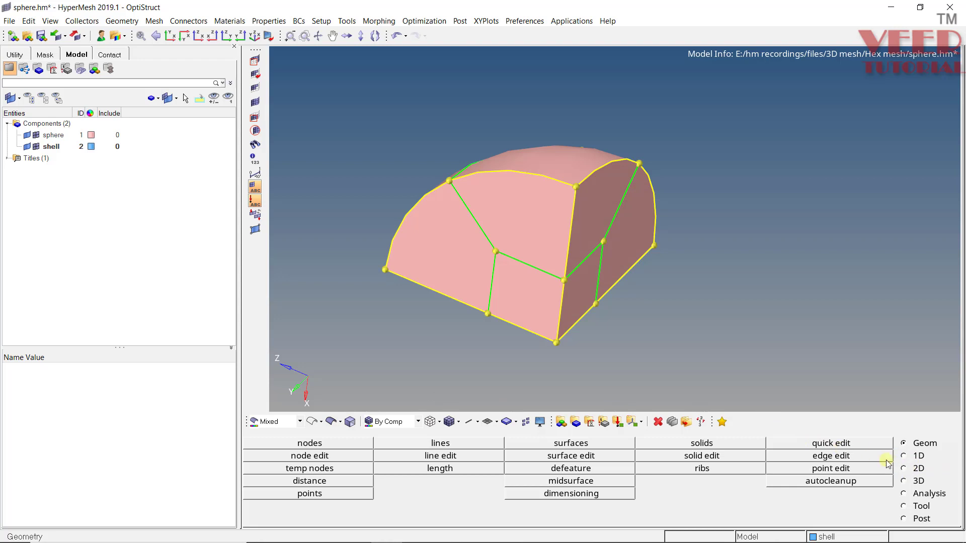
pyautogui.click(905, 469)
pyautogui.click(678, 444)
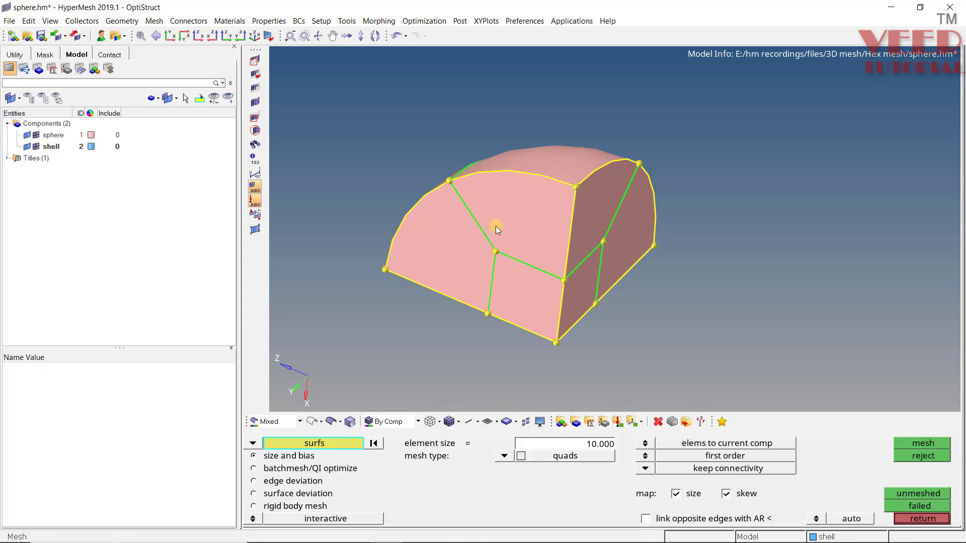
pyautogui.click(528, 273)
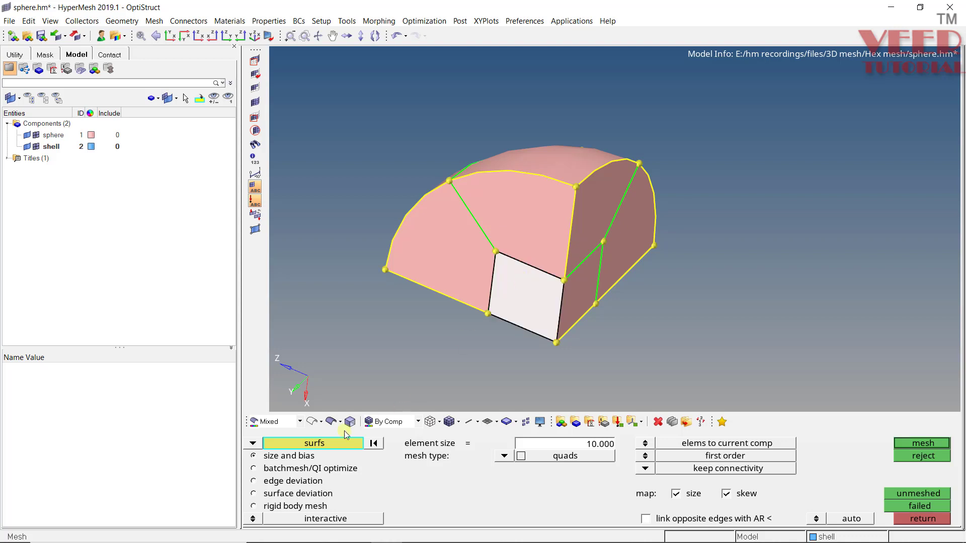
pyautogui.scroll(3, 541, 311)
pyautogui.middleClick(566, 289)
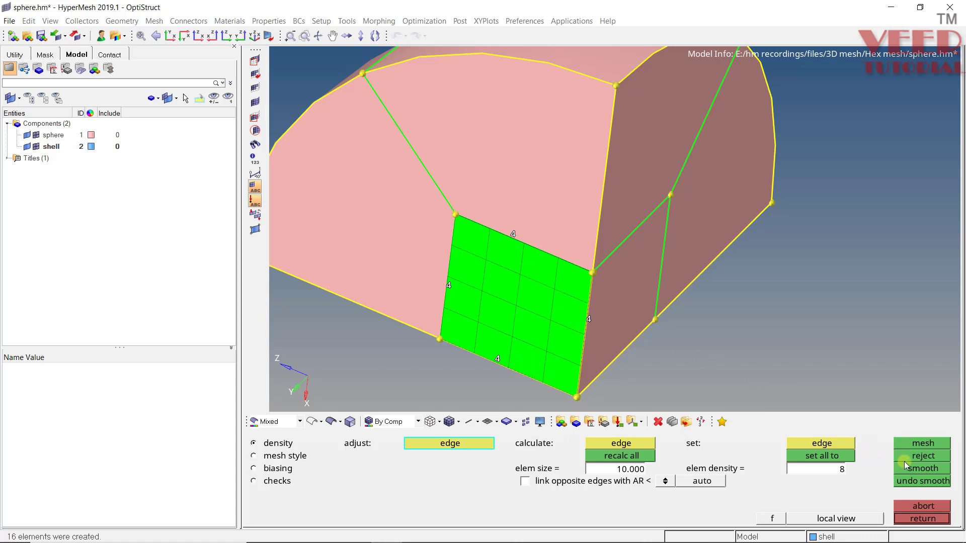
pyautogui.click(915, 518)
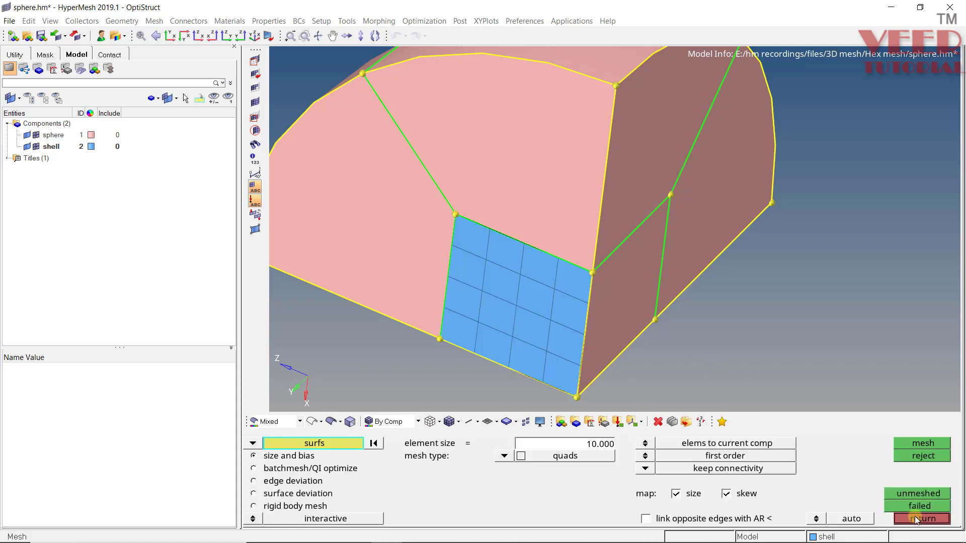
# Step: Try quad-meshing the XZ face's upper patch on its own at an element size of 10, and reject the result
pyautogui.click(484, 170)
pyautogui.scroll(-3, 494, 190)
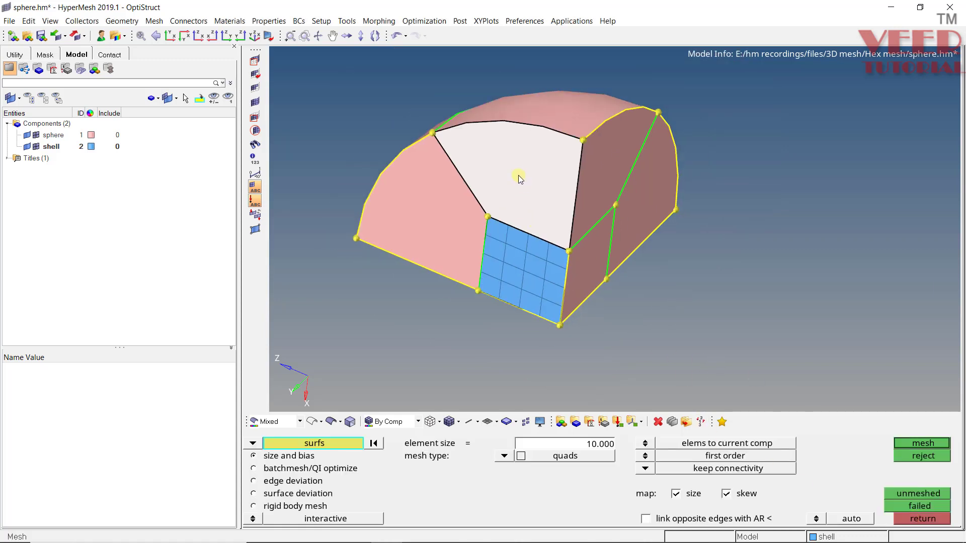
pyautogui.middleClick(520, 179)
pyautogui.scroll(3, 509, 152)
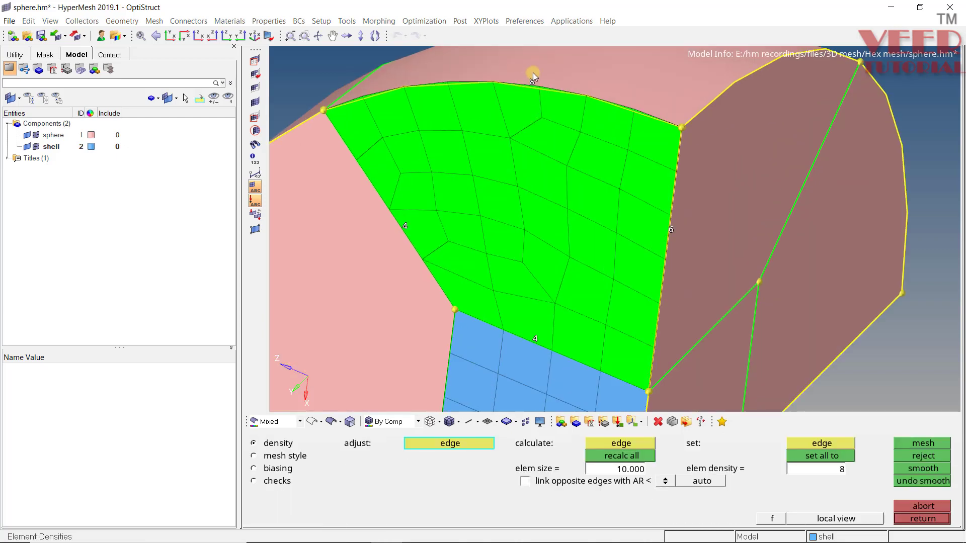
pyautogui.scroll(-4, 574, 176)
pyautogui.scroll(3, 517, 197)
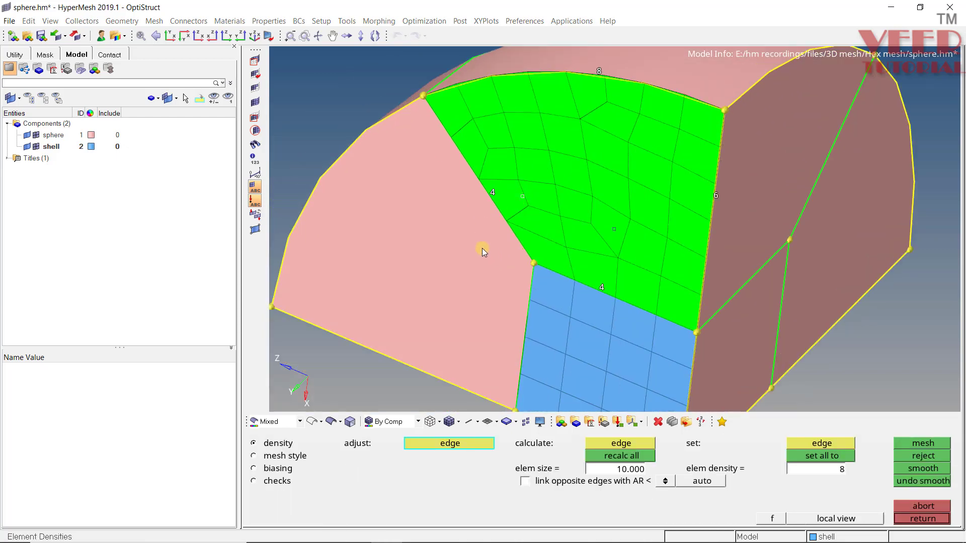
pyautogui.keyDown('ctrl'); pyautogui.moveTo(482, 248); pyautogui.dragTo(538, 172); pyautogui.keyUp('ctrl')
pyautogui.scroll(-3, 542, 163)
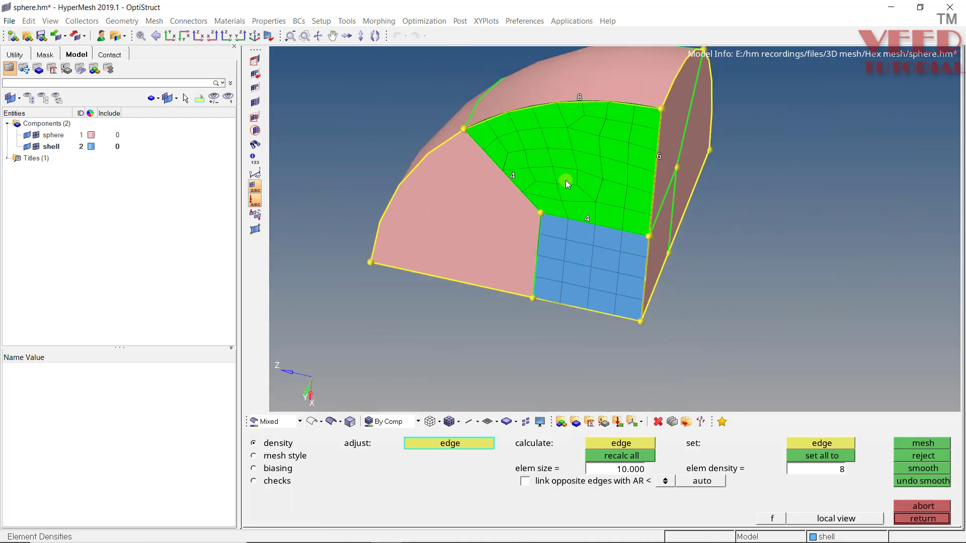
pyautogui.click(923, 456)
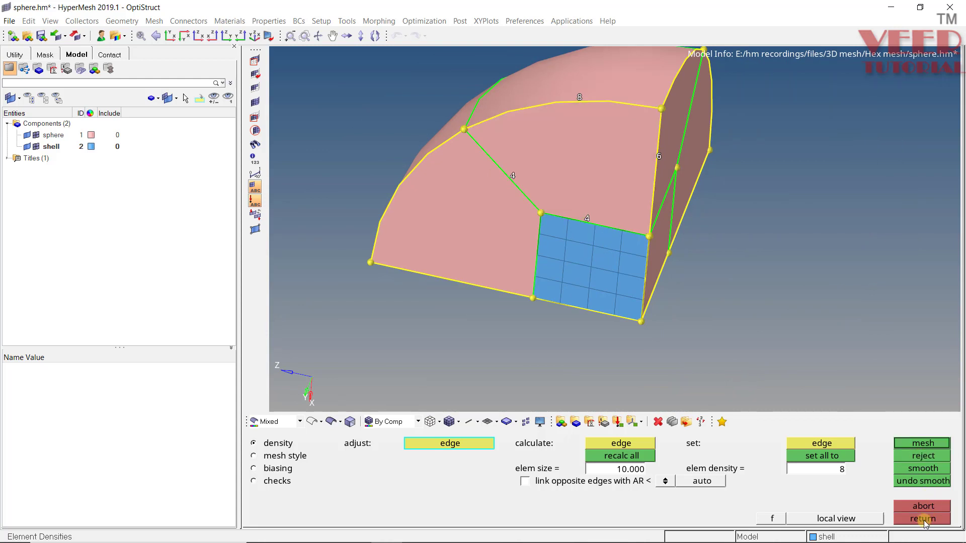
pyautogui.click(922, 519)
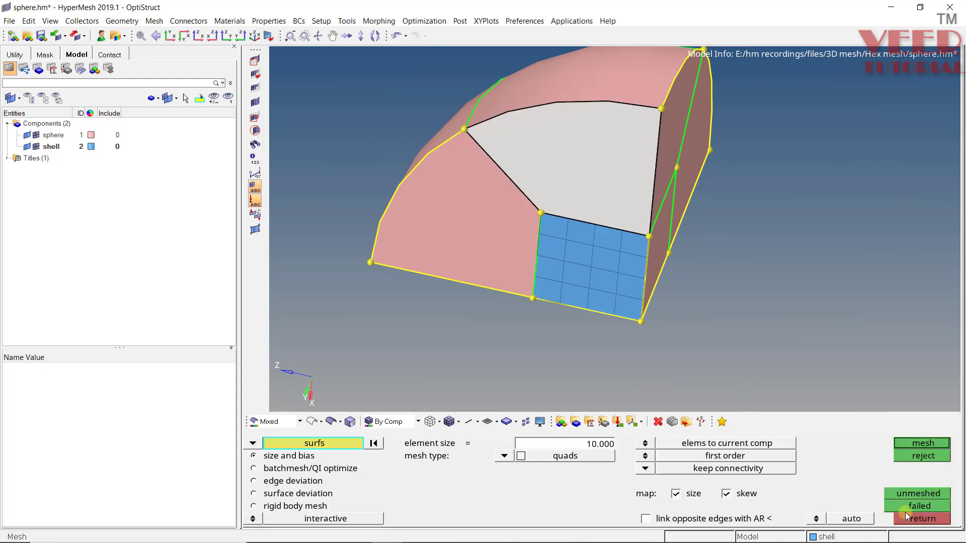
# Step: Undo the corner square's mesh and mesh all three XZ face patches together with quads at an element size of 10
pyautogui.click(395, 36)
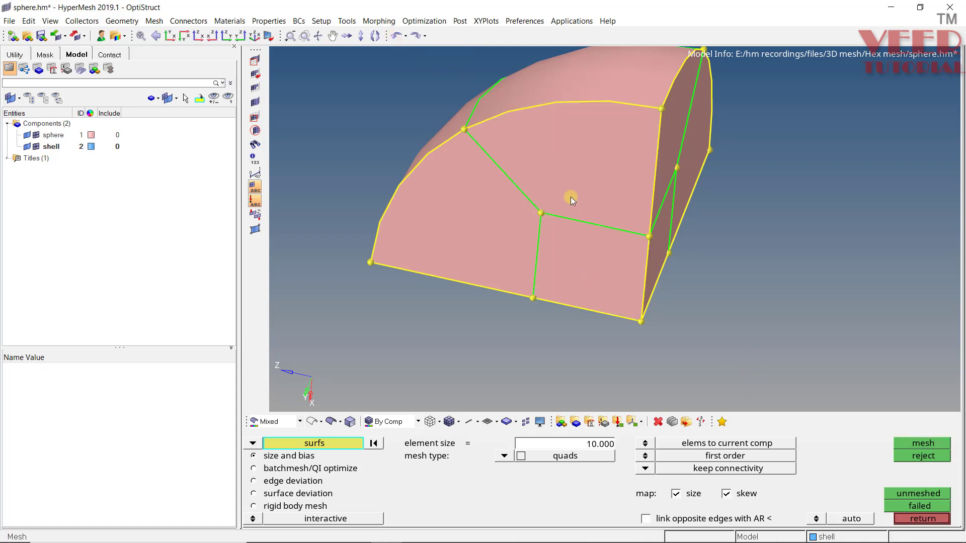
pyautogui.scroll(2, 546, 169)
pyautogui.click(545, 166)
pyautogui.click(479, 209)
pyautogui.click(582, 292)
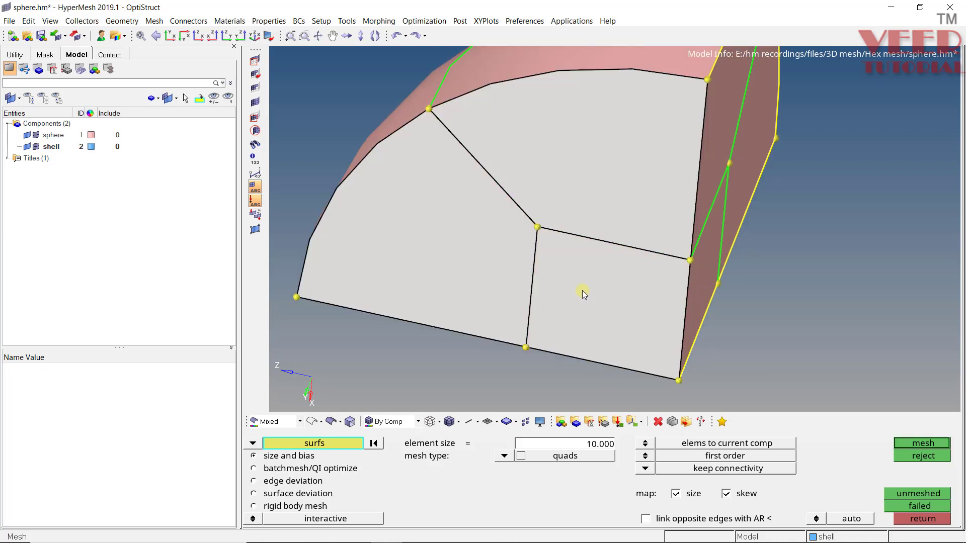
pyautogui.middleClick(577, 260)
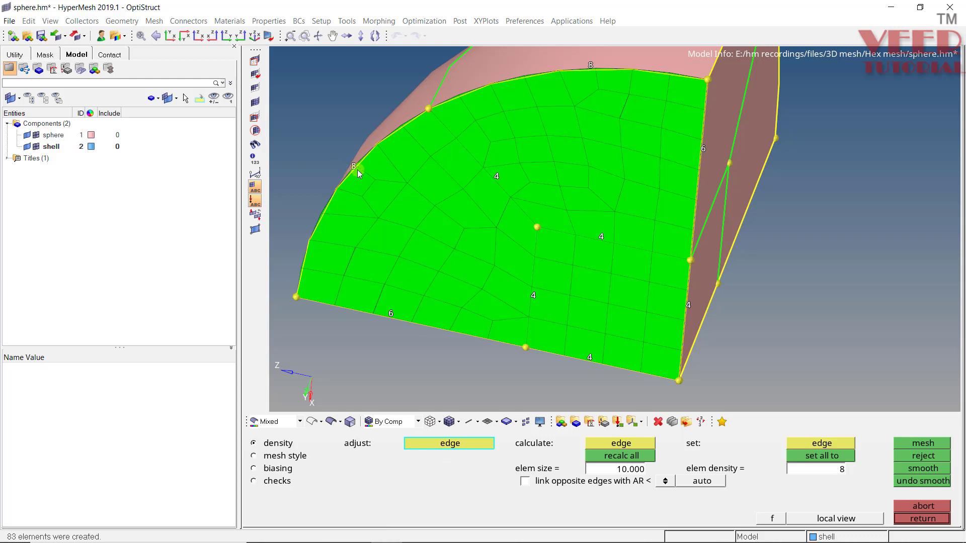
# Step: Set an edge density of 8 on the corner square's two X-direction edges and remesh the XZ face
pyautogui.scroll(3, 536, 298)
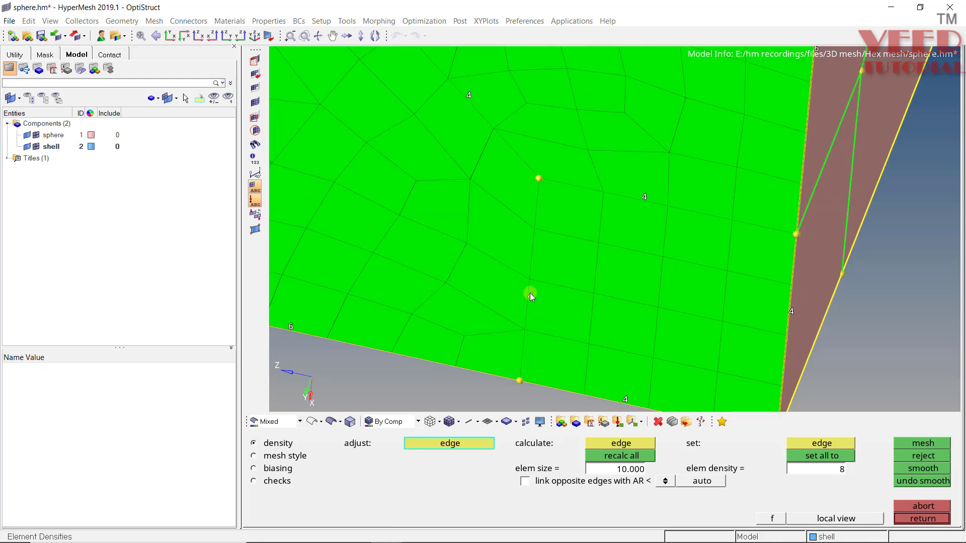
pyautogui.click(530, 293)
pyautogui.click(530, 292)
pyautogui.click(530, 296)
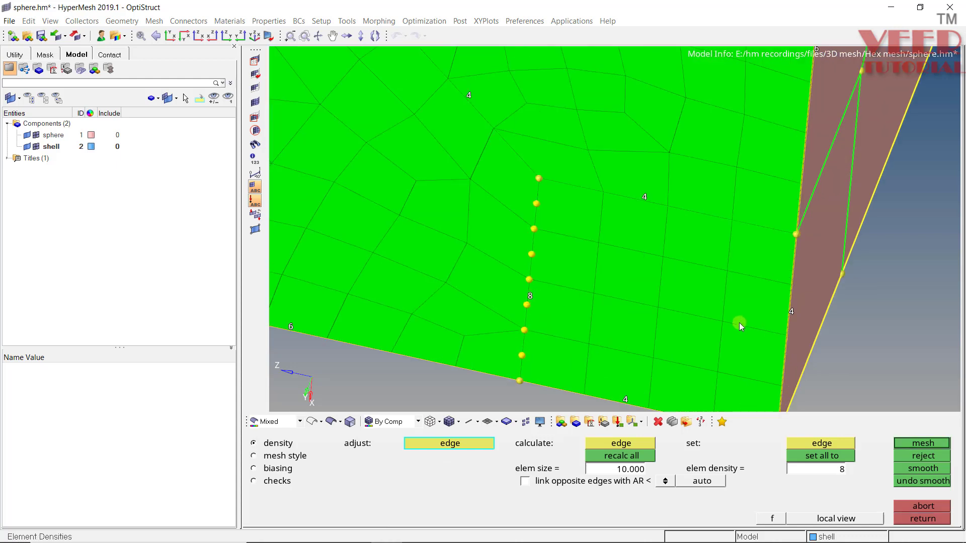
pyautogui.click(791, 312)
pyautogui.click(791, 312)
pyautogui.click(791, 312)
pyautogui.click(791, 312)
pyautogui.middleClick(669, 290)
# Step: Set an edge density of 8 on the corner square's two Z-direction edges and remesh the XZ face
pyautogui.scroll(-4, 669, 290)
pyautogui.scroll(3, 638, 123)
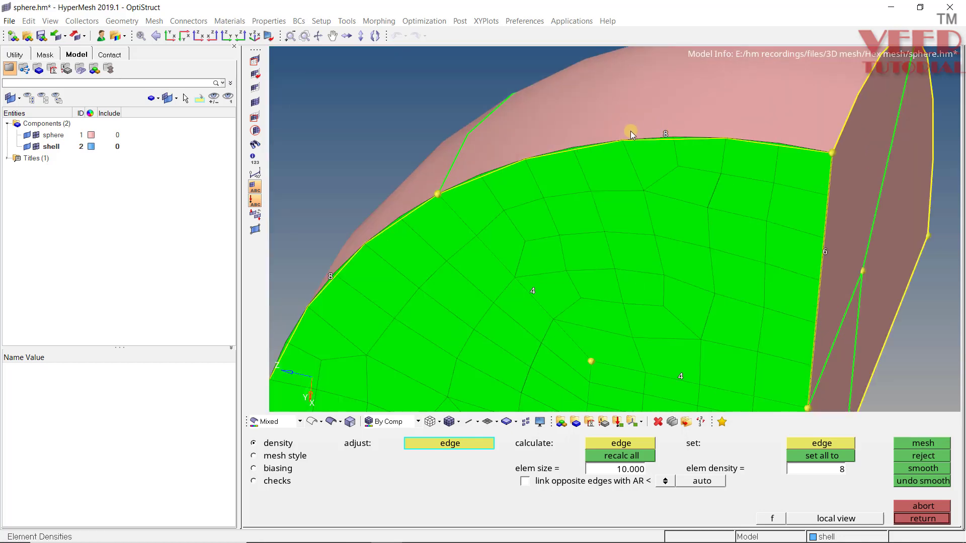
pyautogui.scroll(-4, 630, 131)
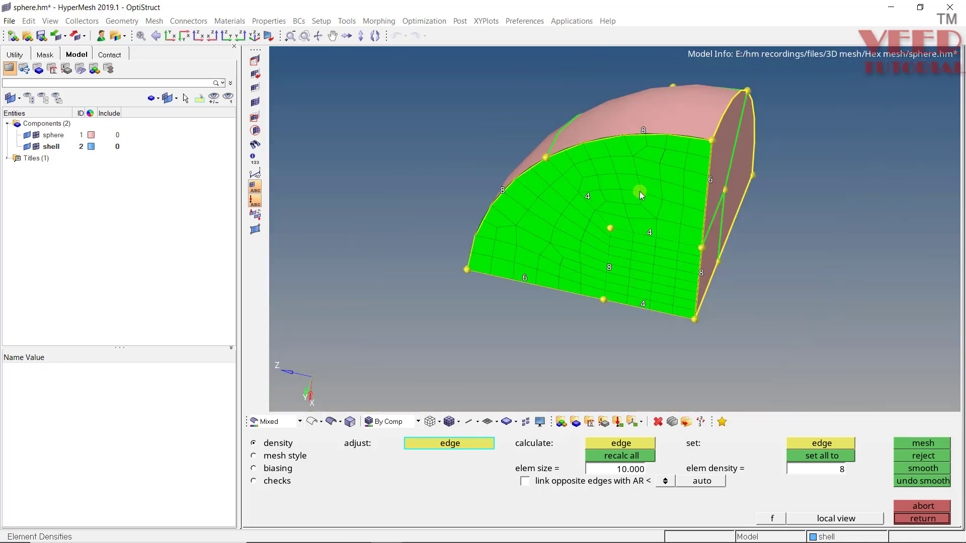
pyautogui.click(649, 234)
pyautogui.click(650, 234)
pyautogui.click(649, 234)
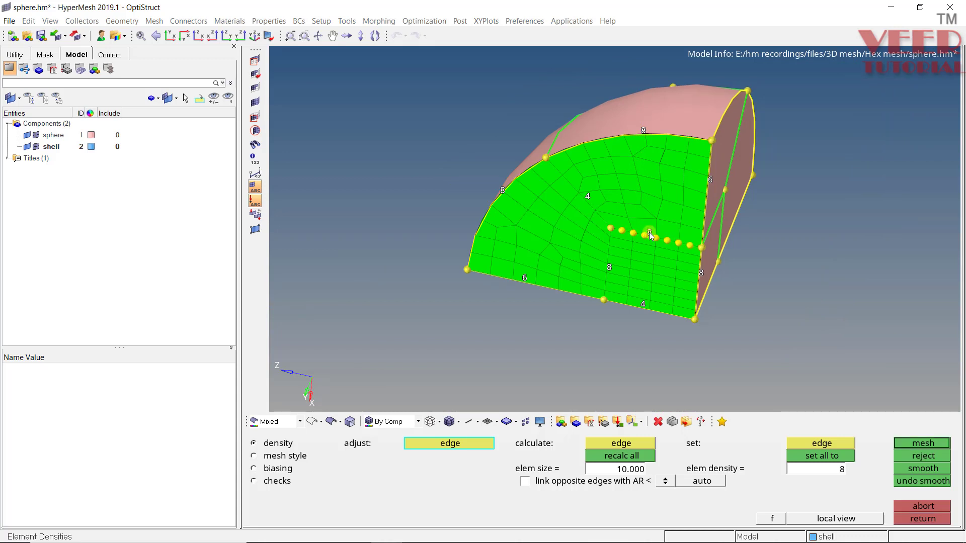
pyautogui.rightClick(650, 233)
pyautogui.middleClick(651, 232)
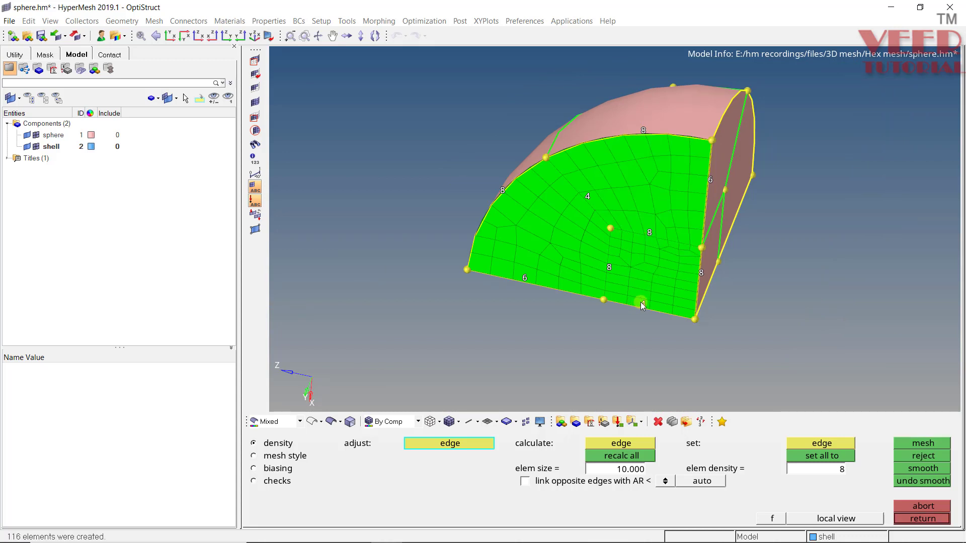
pyautogui.click(641, 302)
pyautogui.click(641, 303)
pyautogui.click(641, 303)
pyautogui.click(642, 302)
pyautogui.middleClick(642, 300)
# Step: Set the XZ face's diagonal split edge to a density of 6, remesh, and accept the mesh
pyautogui.keyDown('ctrl'); pyautogui.scroll(2, 580, 226); pyautogui.keyUp('ctrl')
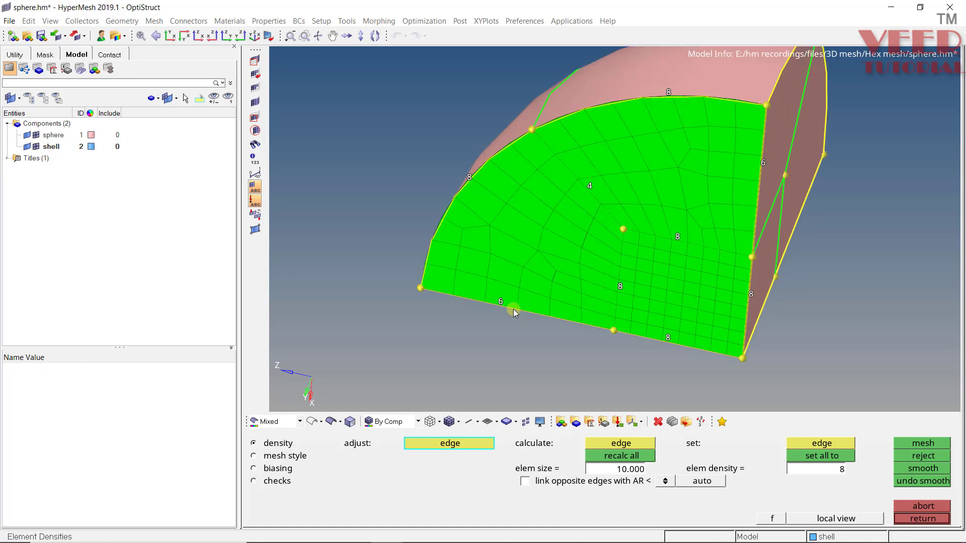
pyautogui.click(590, 186)
pyautogui.click(590, 185)
pyautogui.middleClick(593, 183)
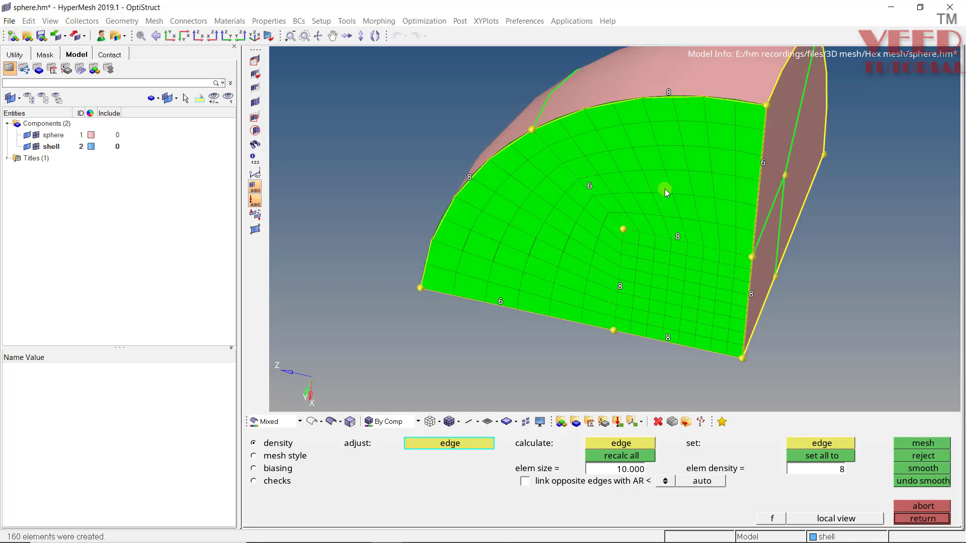
pyautogui.keyDown('ctrl'); pyautogui.moveTo(665, 189); pyautogui.dragTo(574, 208); pyautogui.keyUp('ctrl')
pyautogui.scroll(-4, 575, 208)
pyautogui.scroll(4, 674, 202)
pyautogui.scroll(-3, 506, 204)
pyautogui.middleClick(584, 204)
# Step: Mesh the three patches of the XY face together with quads at an element size of 10
pyautogui.scroll(4, 511, 189)
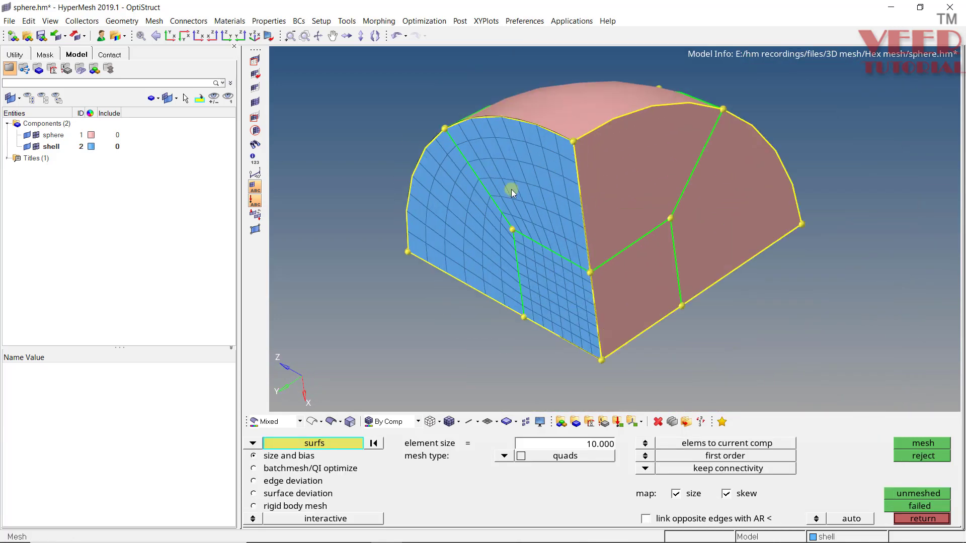
pyautogui.moveTo(614, 166)
pyautogui.keyDown('ctrl'); pyautogui.mouseDown()
pyautogui.moveTo(594, 237)
pyautogui.moveTo(621, 151)
pyautogui.mouseUp(); pyautogui.keyUp('ctrl')
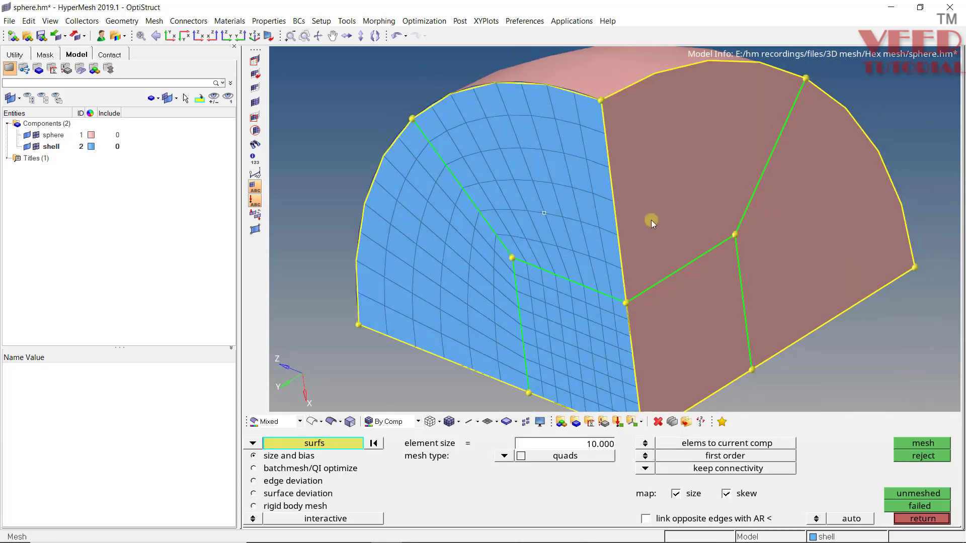
pyautogui.scroll(-3, 652, 219)
pyautogui.keyDown('ctrl'); pyautogui.moveTo(655, 234); pyautogui.dragTo(666, 197); pyautogui.keyUp('ctrl')
pyautogui.scroll(3, 669, 186)
pyautogui.click(630, 197)
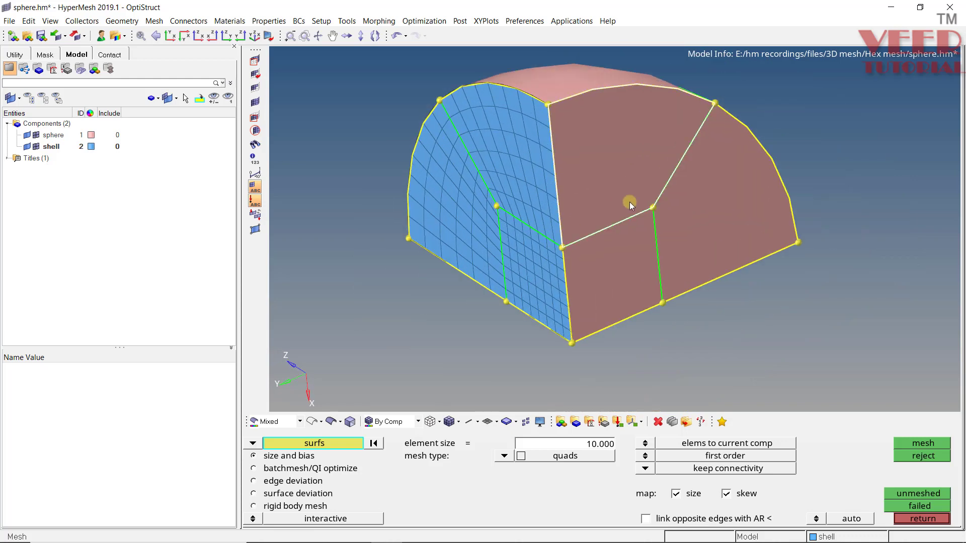
pyautogui.click(618, 254)
pyautogui.click(706, 223)
pyautogui.middleClick(729, 180)
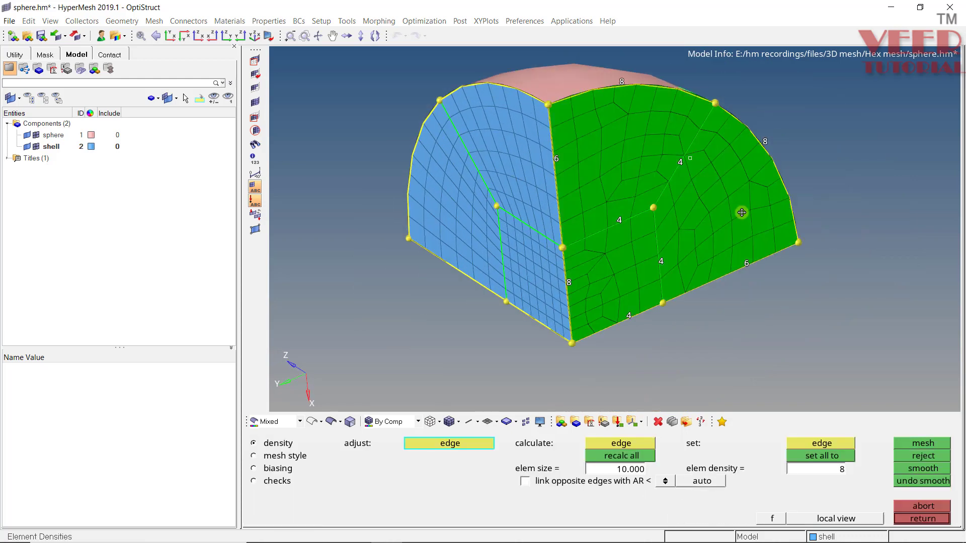
# Step: Set the two inner edges of the XY face's corner square to an edge density of 8
pyautogui.keyDown('ctrl'); pyautogui.moveTo(741, 212); pyautogui.dragTo(612, 207); pyautogui.keyUp('ctrl')
pyautogui.scroll(3, 611, 207)
pyautogui.scroll(1, 612, 207)
pyautogui.click(594, 195)
pyautogui.click(593, 194)
pyautogui.click(594, 194)
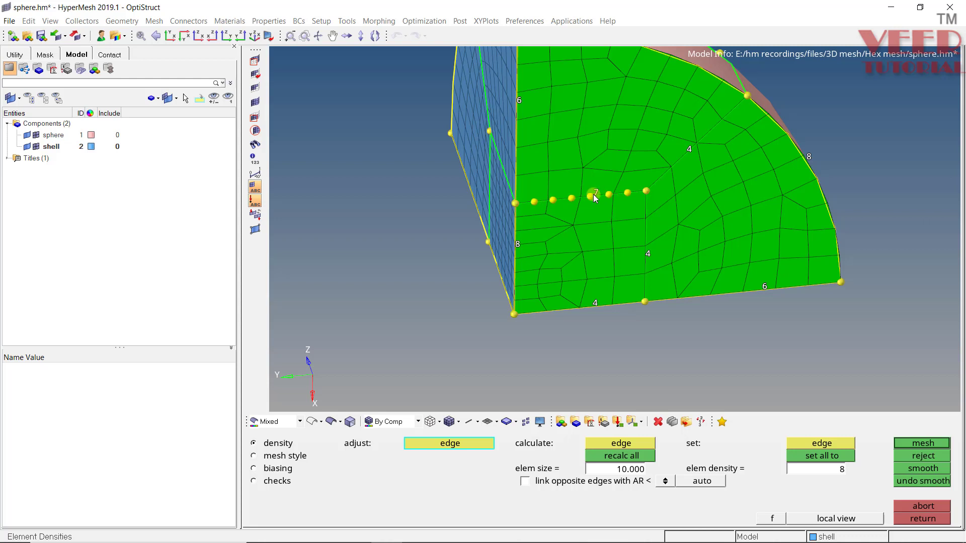
pyautogui.click(593, 194)
pyautogui.click(648, 251)
pyautogui.click(648, 253)
pyautogui.click(649, 254)
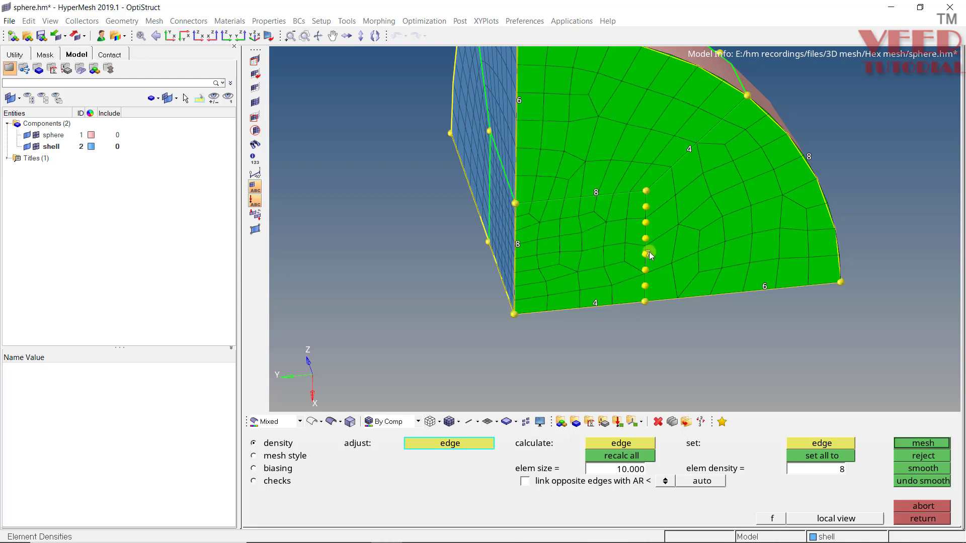
# Step: Set the corner square's outer Y-direction edge to density 8 and the XY face's diagonal edge to 6, and accept the mesh
pyautogui.click(594, 305)
pyautogui.click(593, 305)
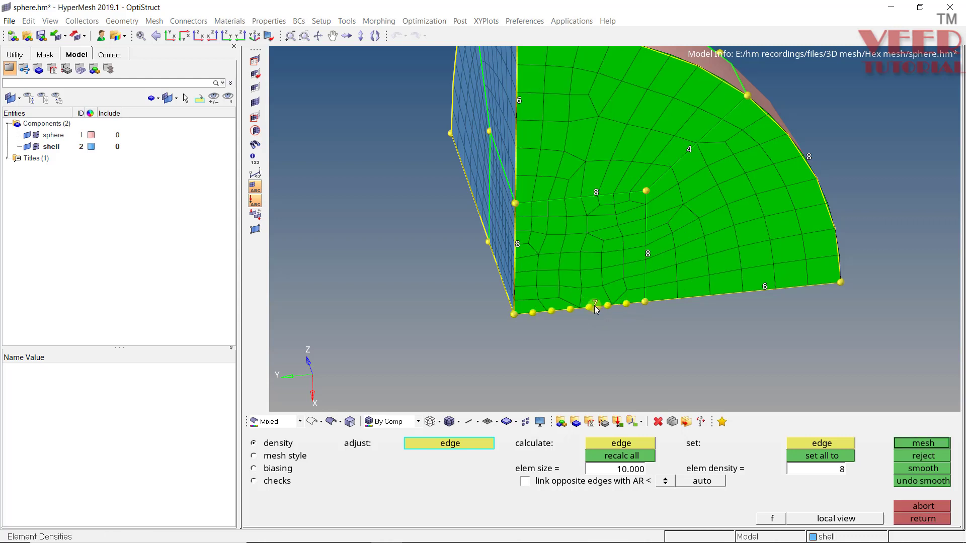
pyautogui.click(595, 305)
pyautogui.click(597, 303)
pyautogui.click(687, 153)
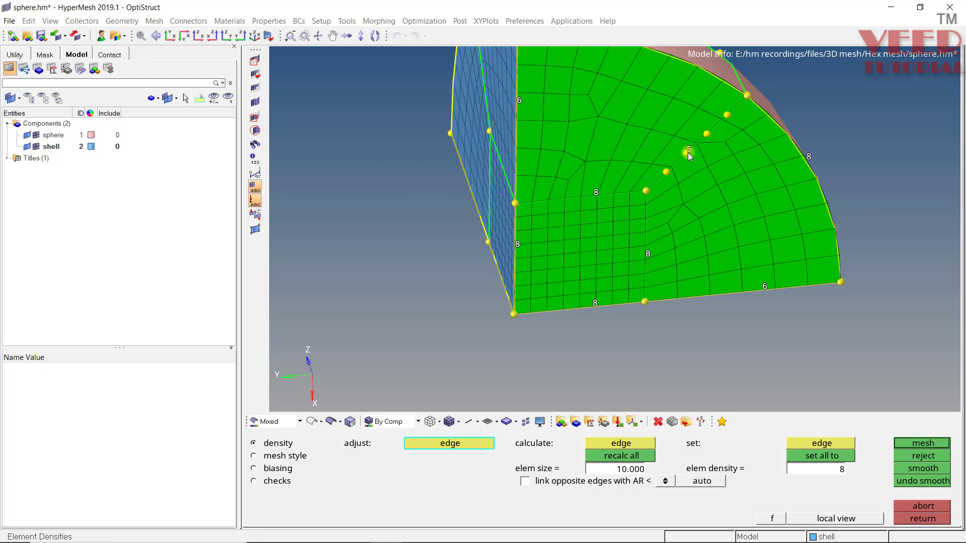
pyautogui.click(687, 153)
pyautogui.scroll(-2, 674, 184)
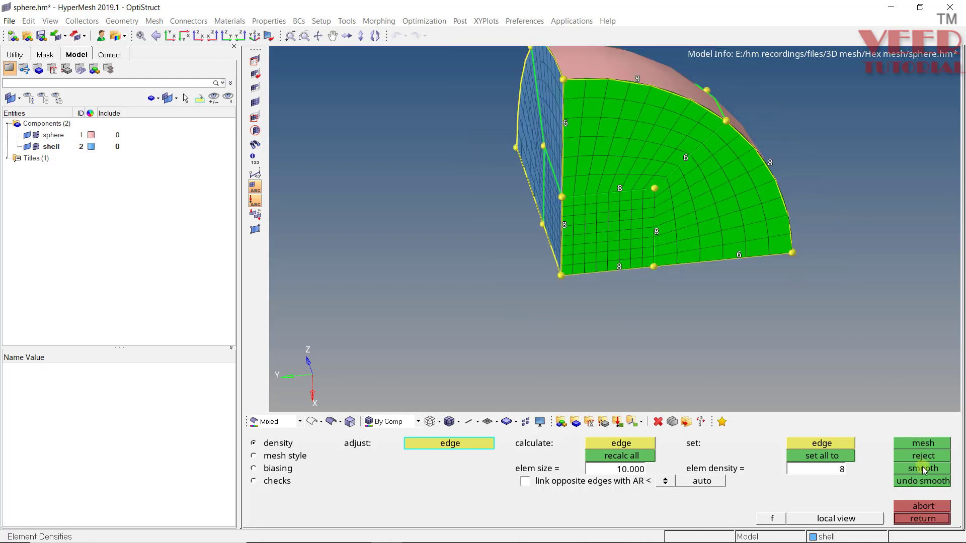
pyautogui.click(918, 520)
# Step: Mesh the three patches of the YZ face together with quads at an element size of 10
pyautogui.keyDown('ctrl'); pyautogui.moveTo(660, 236); pyautogui.dragTo(648, 227); pyautogui.keyUp('ctrl')
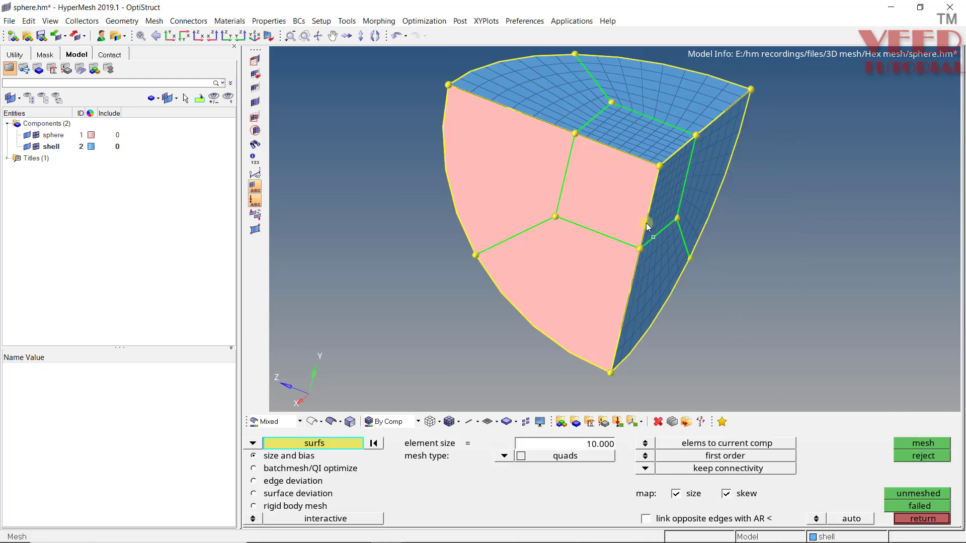
pyautogui.click(607, 195)
pyautogui.click(569, 255)
pyautogui.click(551, 192)
pyautogui.middleClick(557, 147)
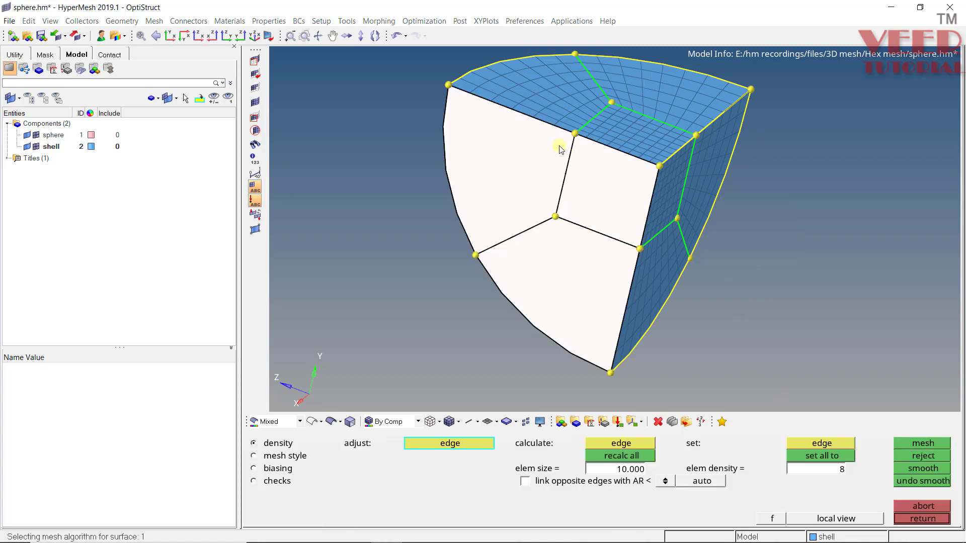
# Step: Set the YZ corner square's inner edges to density 8 and the face's diagonal edge to 6, and accept the mesh
pyautogui.click(569, 169)
pyautogui.click(570, 169)
pyautogui.click(569, 169)
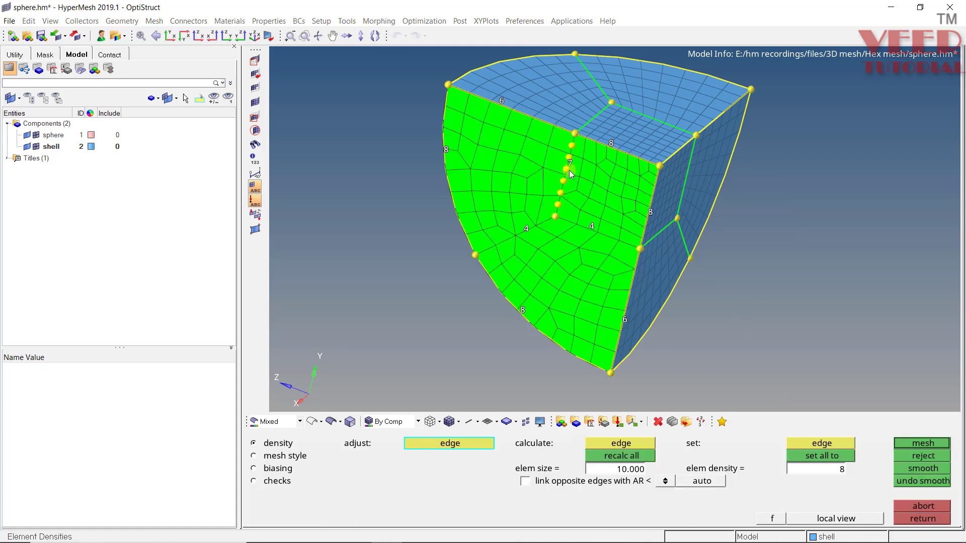
pyautogui.click(569, 169)
pyautogui.click(596, 228)
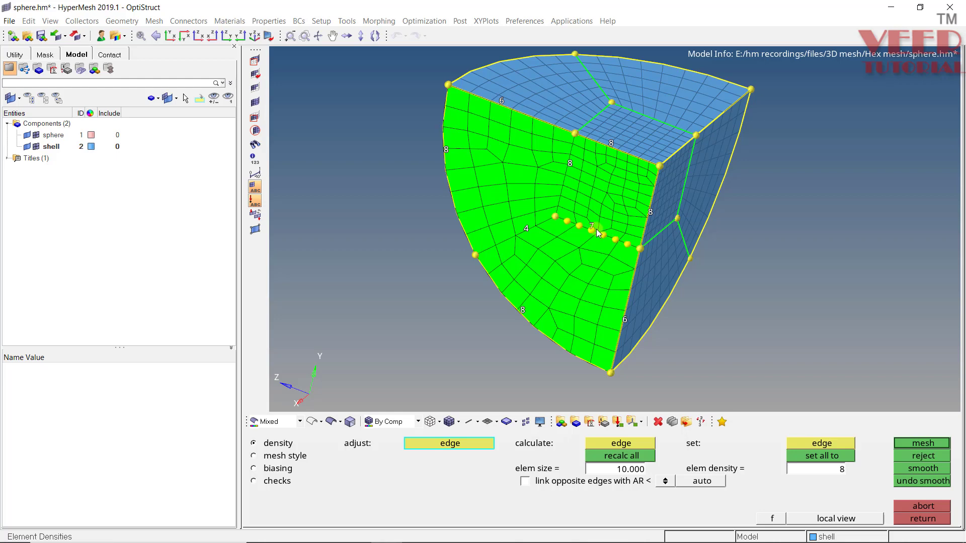
pyautogui.click(595, 229)
pyautogui.click(524, 229)
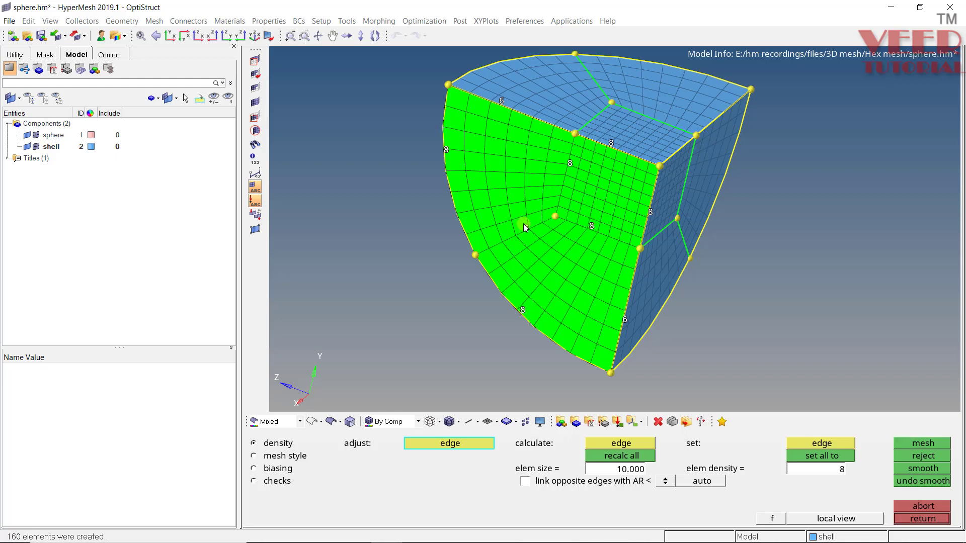
pyautogui.click(942, 521)
# Step: Display the geometry as wireframe to expose the inner cube frame behind the three meshed faces
pyautogui.keyDown('ctrl'); pyautogui.moveTo(604, 80); pyautogui.dragTo(619, 263); pyautogui.keyUp('ctrl')
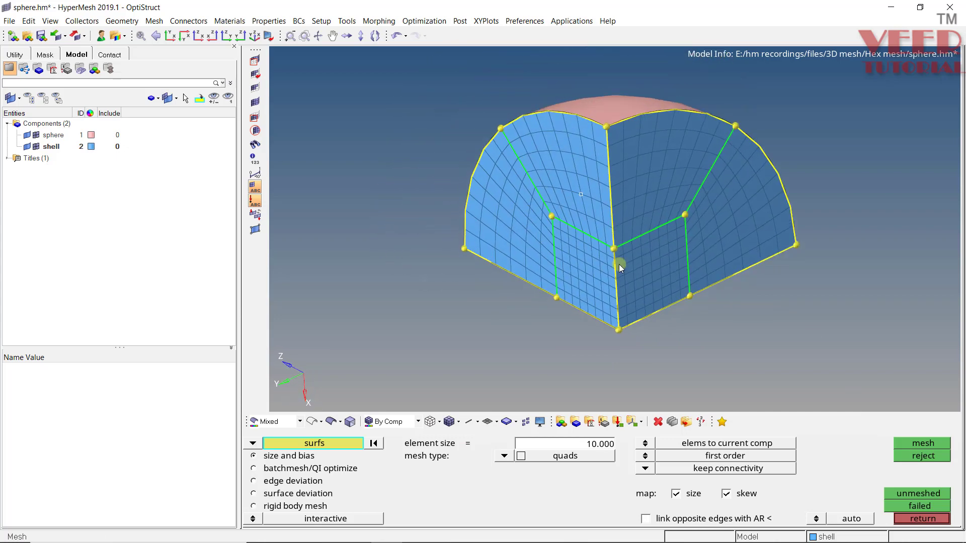
pyautogui.click(311, 422)
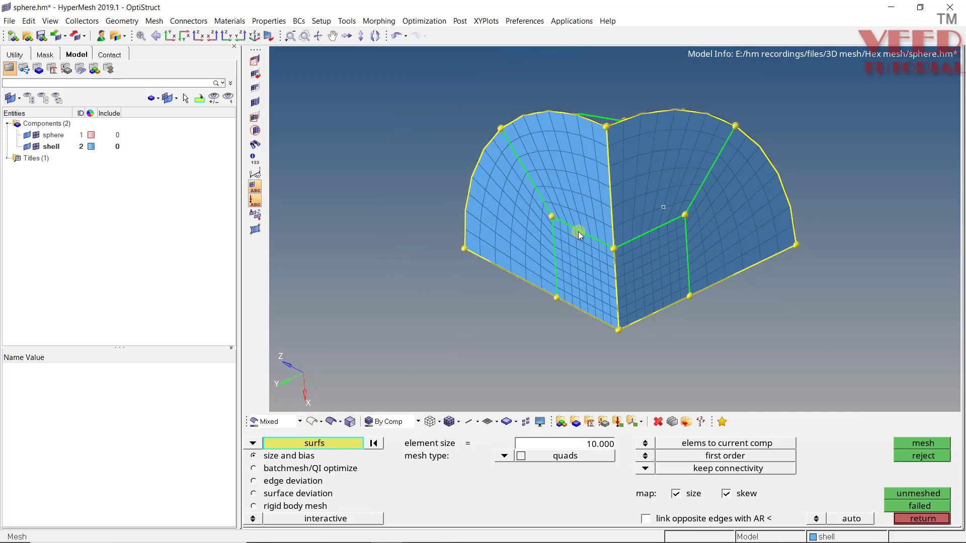
pyautogui.moveTo(578, 231)
pyautogui.keyDown('ctrl'); pyautogui.mouseDown()
pyautogui.moveTo(739, 272)
pyautogui.moveTo(518, 250)
pyautogui.moveTo(574, 233)
pyautogui.moveTo(597, 323)
pyautogui.moveTo(545, 205)
pyautogui.moveTo(568, 236)
pyautogui.mouseUp(); pyautogui.keyUp('ctrl')
pyautogui.scroll(3, 547, 247)
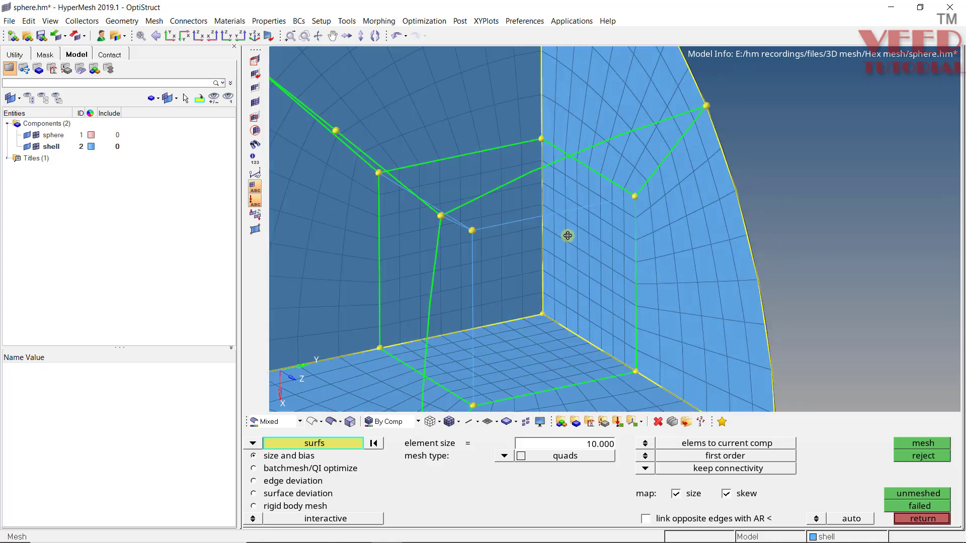
pyautogui.scroll(-5, 568, 236)
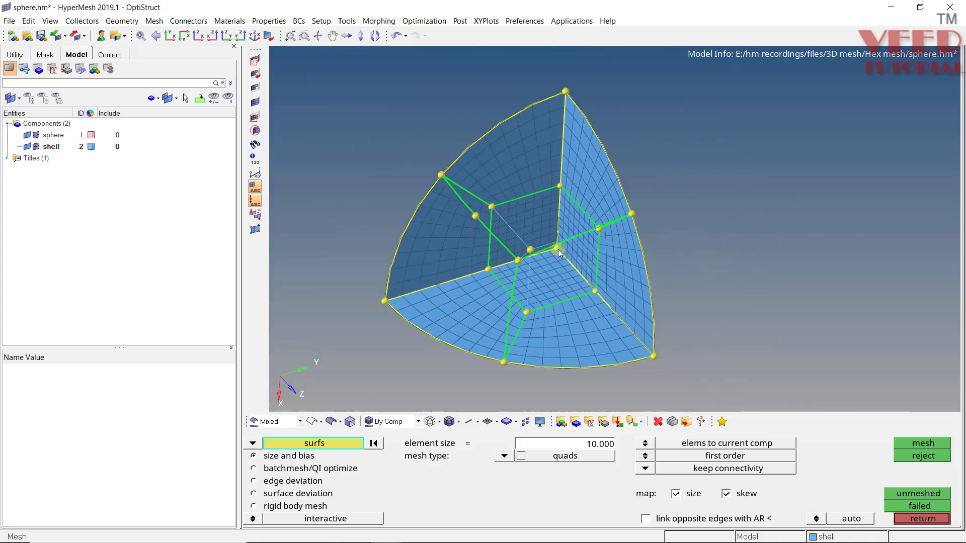
# Step: Start a general solid map and pick all elements of the XY face's corner square as the elements to drag
pyautogui.click(932, 523)
pyautogui.click(910, 483)
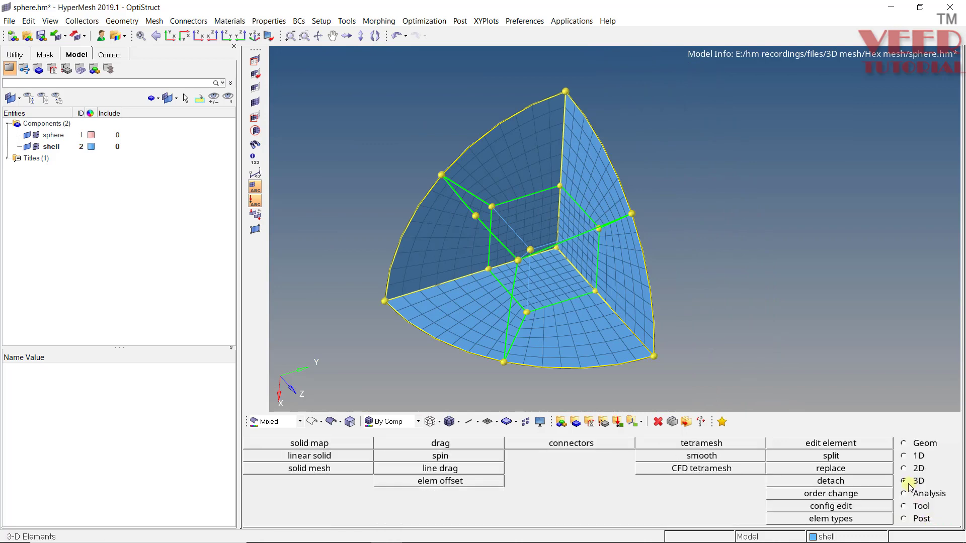
pyautogui.click(323, 443)
pyautogui.scroll(5, 521, 239)
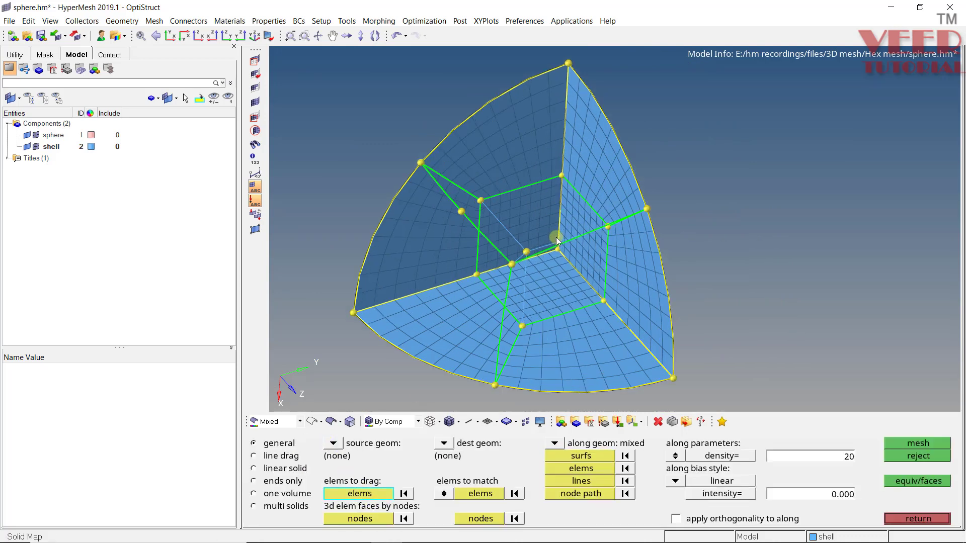
pyautogui.scroll(1, 532, 136)
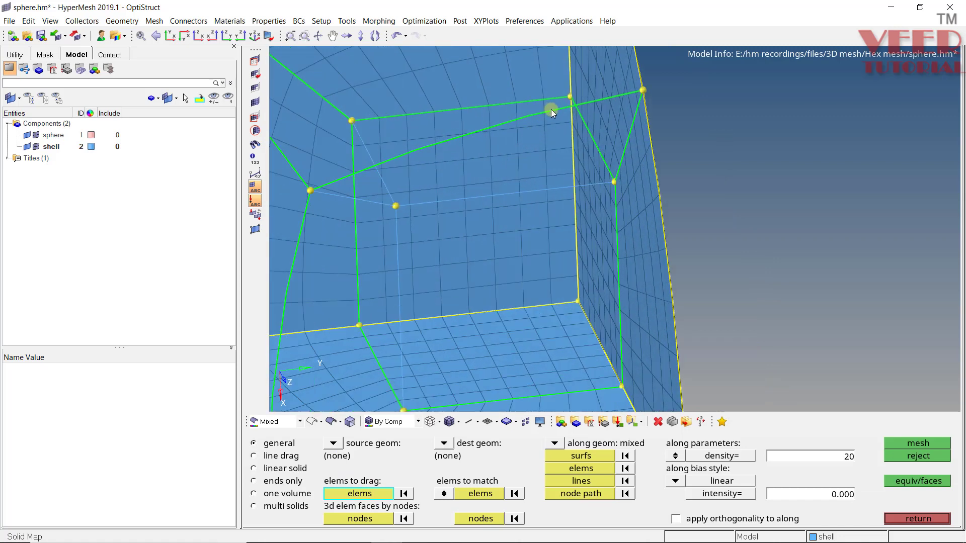
pyautogui.keyDown('shift'); pyautogui.moveTo(559, 112); pyautogui.dragTo(389, 275); pyautogui.keyUp('shift')
pyautogui.keyDown('shift'); pyautogui.moveTo(363, 307); pyautogui.dragTo(363, 307); pyautogui.keyUp('shift')
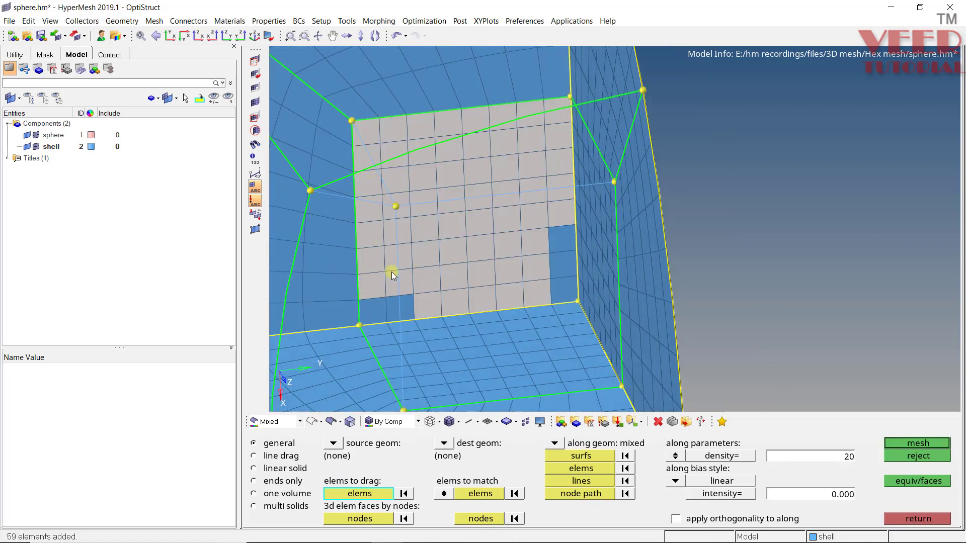
pyautogui.click(564, 280)
pyautogui.scroll(-4, 465, 201)
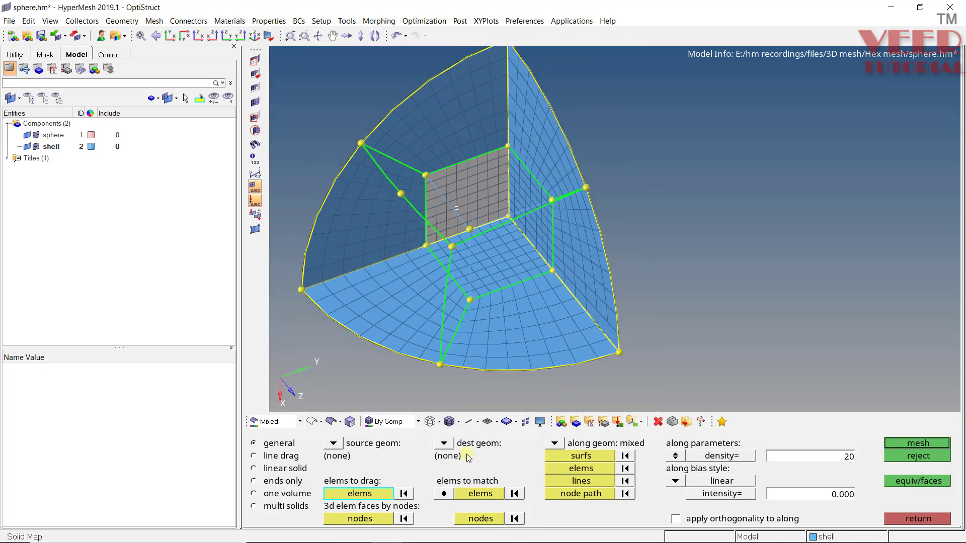
# Step: Set the destination geometry to lines and pick the four edges of the inner cube's side opposite the XY corner square
pyautogui.click(445, 495)
pyautogui.click(443, 444)
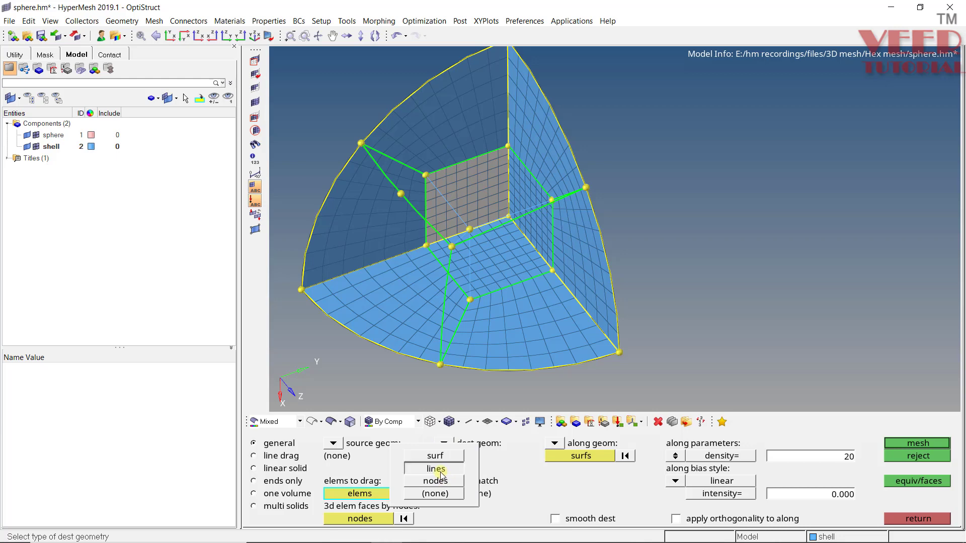
pyautogui.click(436, 468)
pyautogui.scroll(4, 518, 211)
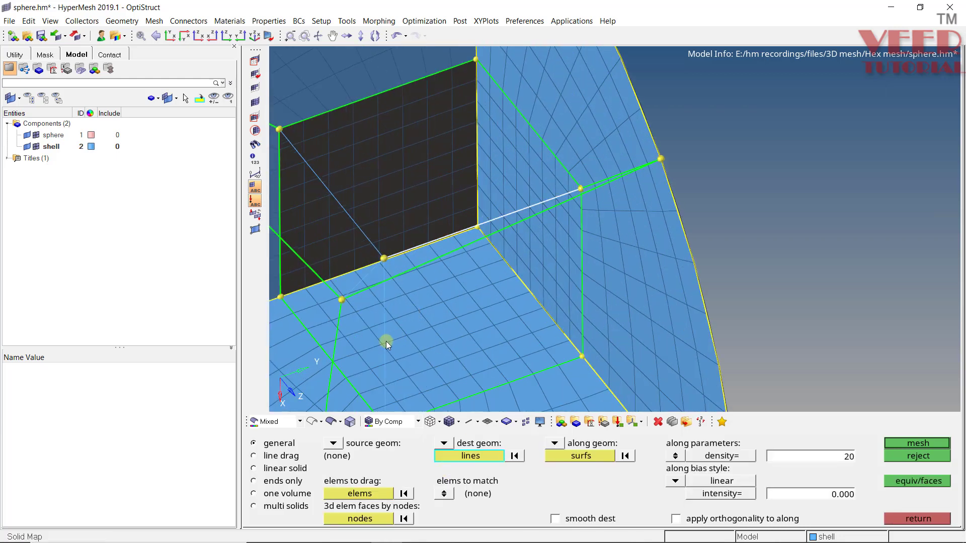
pyautogui.keyDown('ctrl'); pyautogui.moveTo(447, 280); pyautogui.dragTo(567, 265); pyautogui.keyUp('ctrl')
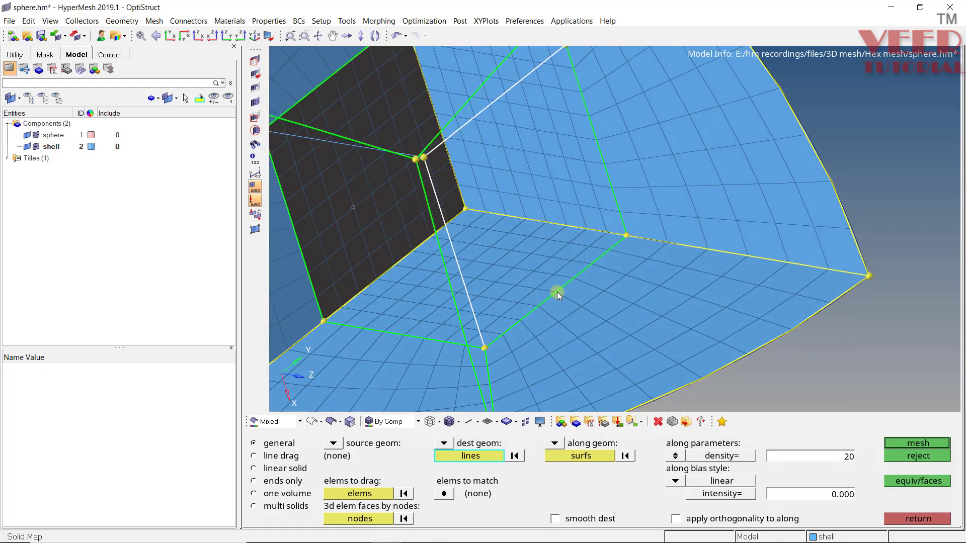
pyautogui.scroll(-5, 593, 149)
# Step: Set the along geometry to mixed and pick the XZ face's corner-square elements as guide elements
pyautogui.click(554, 443)
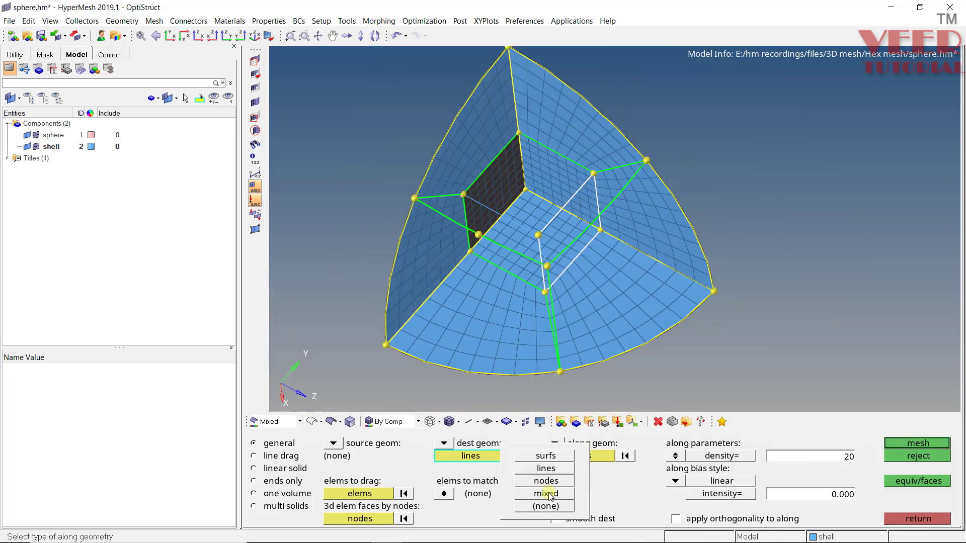
pyautogui.click(547, 493)
pyautogui.scroll(5, 554, 190)
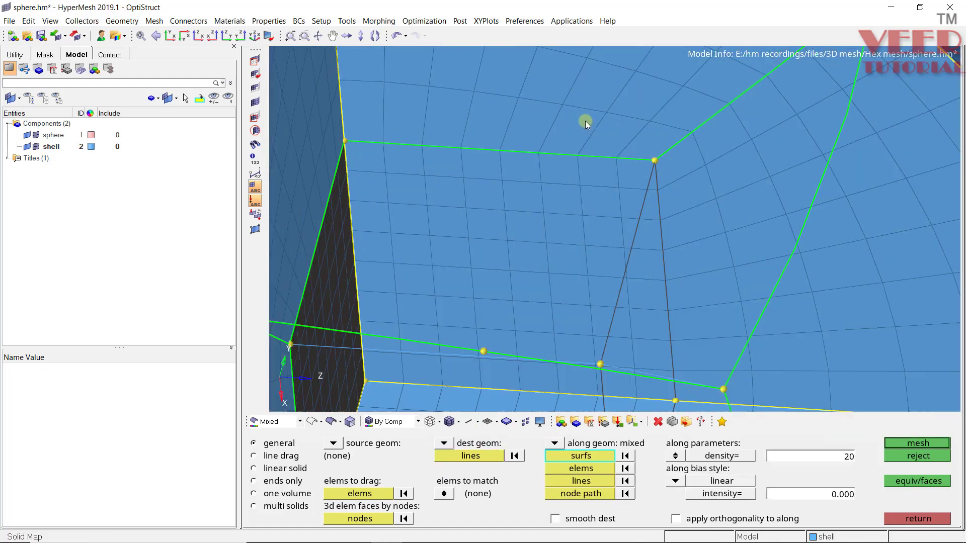
pyautogui.middleClick(654, 157)
pyautogui.scroll(-4, 543, 281)
pyautogui.scroll(3, 559, 242)
pyautogui.scroll(-3, 608, 241)
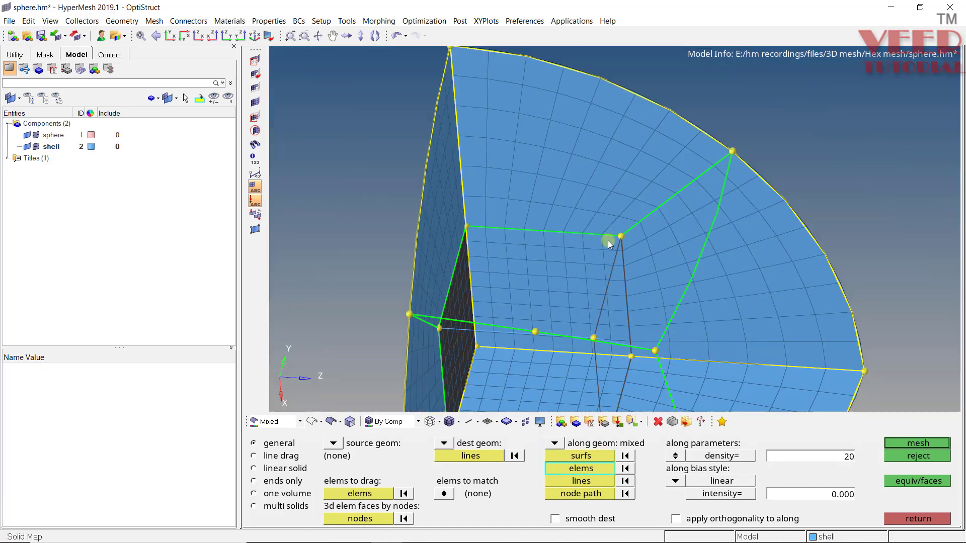
pyautogui.keyDown('shift'); pyautogui.moveTo(486, 345); pyautogui.dragTo(474, 349); pyautogui.keyUp('shift')
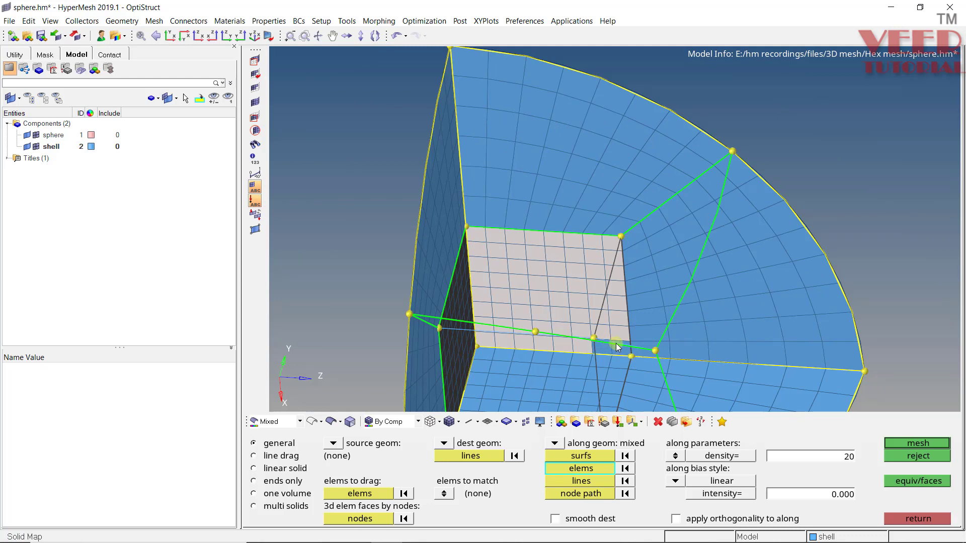
# Step: Add all elements of the YZ face's corner square to the along-geometry guide elements
pyautogui.moveTo(502, 242)
pyautogui.keyDown('ctrl'); pyautogui.mouseDown()
pyautogui.moveTo(508, 286)
pyautogui.moveTo(530, 328)
pyautogui.moveTo(531, 303)
pyautogui.moveTo(576, 278)
pyautogui.moveTo(428, 363)
pyautogui.mouseUp(); pyautogui.keyUp('ctrl')
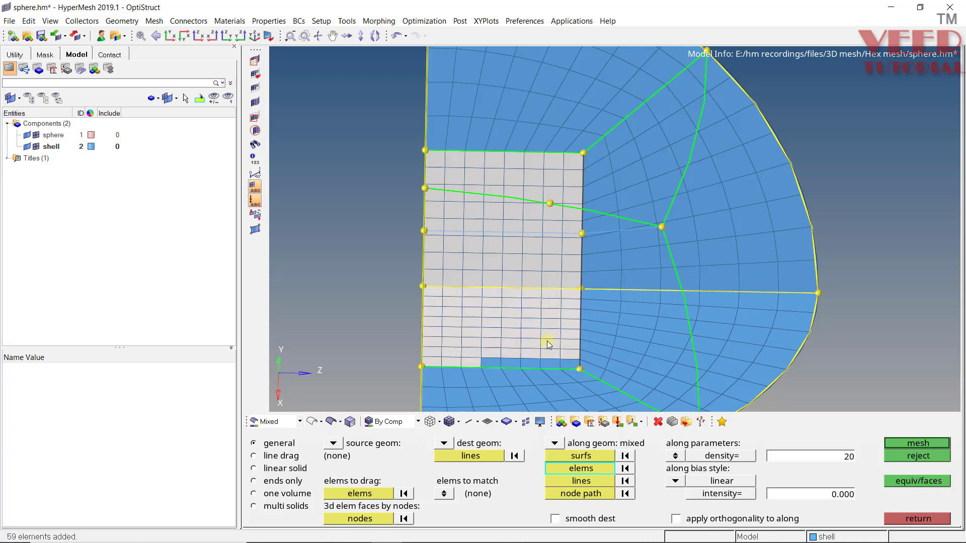
pyautogui.keyDown('shift'); pyautogui.moveTo(559, 355); pyautogui.dragTo(560, 356); pyautogui.keyUp('shift')
pyautogui.keyDown('shift'); pyautogui.moveTo(489, 374); pyautogui.dragTo(491, 373); pyautogui.keyUp('shift')
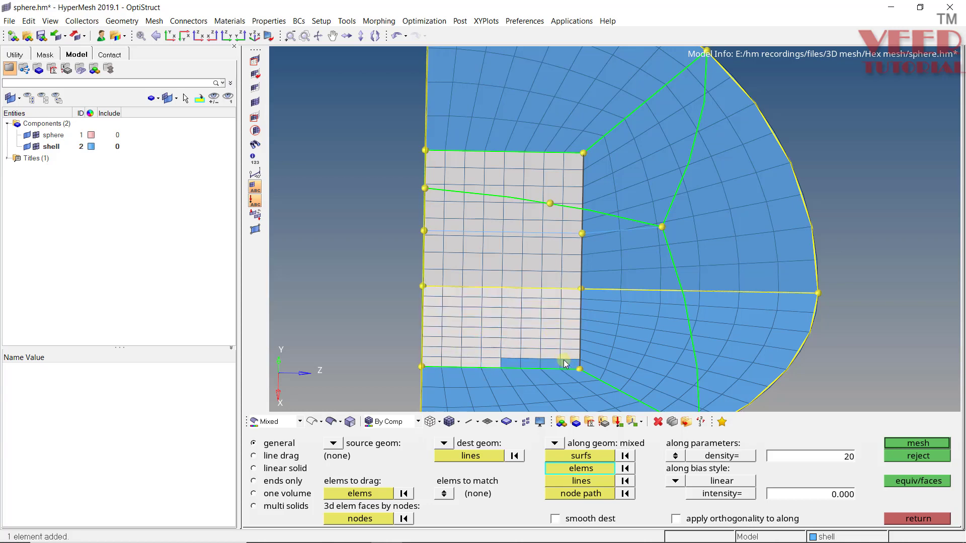
pyautogui.scroll(3, 564, 362)
pyautogui.scroll(-4, 499, 300)
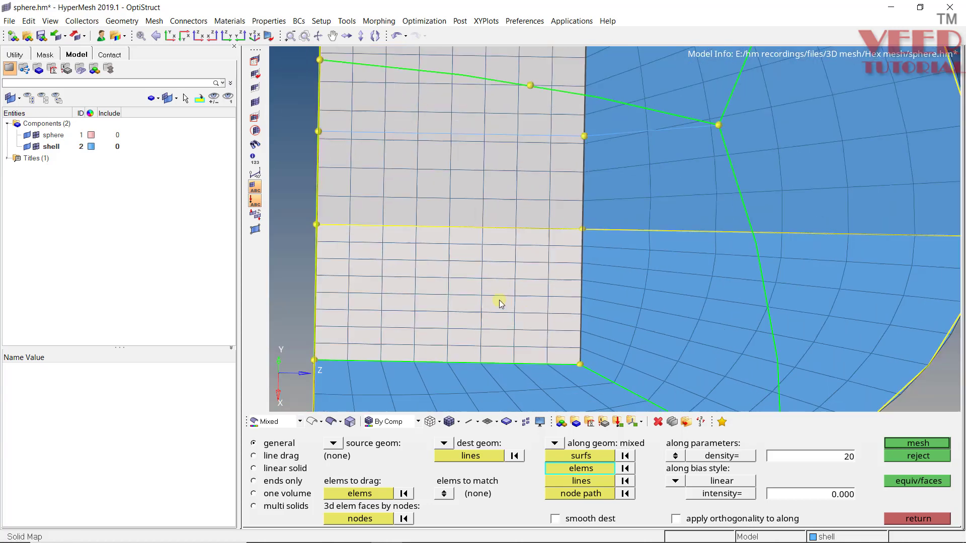
pyautogui.keyDown('ctrl'); pyautogui.moveTo(589, 302); pyautogui.dragTo(522, 313); pyautogui.keyUp('ctrl')
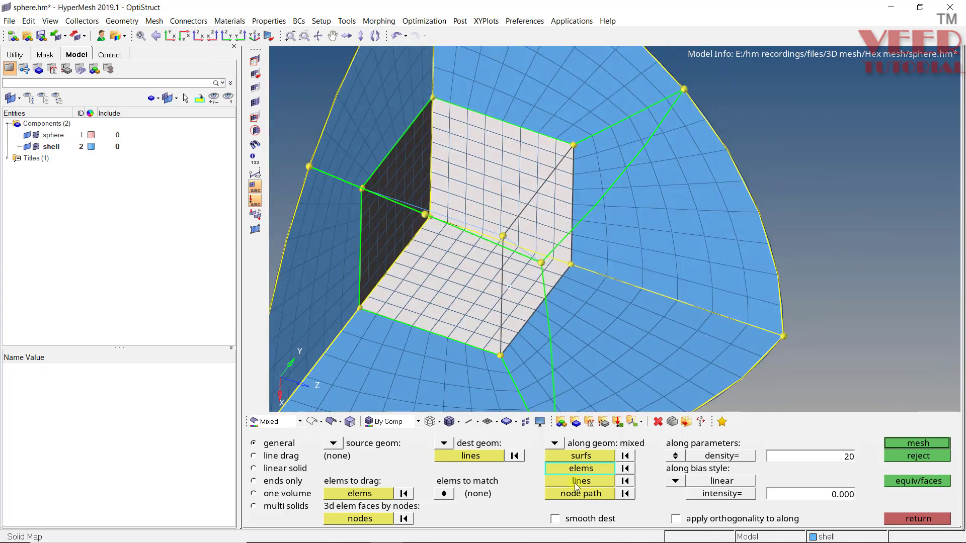
# Step: Pick the cube's two Z-direction edges opposite the XZ face as along lines and create the cube's solid-map hex mesh
pyautogui.click(578, 481)
pyautogui.keyDown('ctrl'); pyautogui.moveTo(547, 397); pyautogui.dragTo(503, 259); pyautogui.keyUp('ctrl')
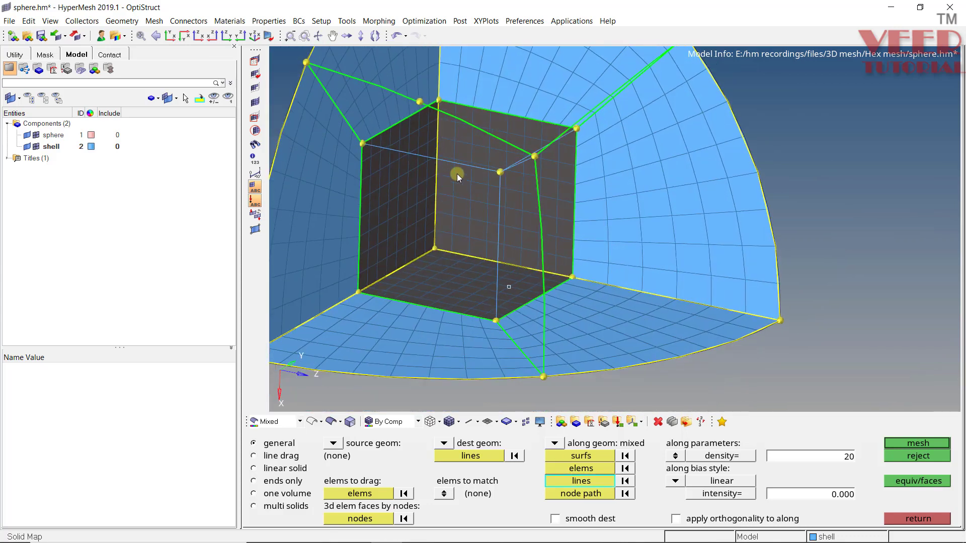
pyautogui.click(457, 162)
pyautogui.click(447, 310)
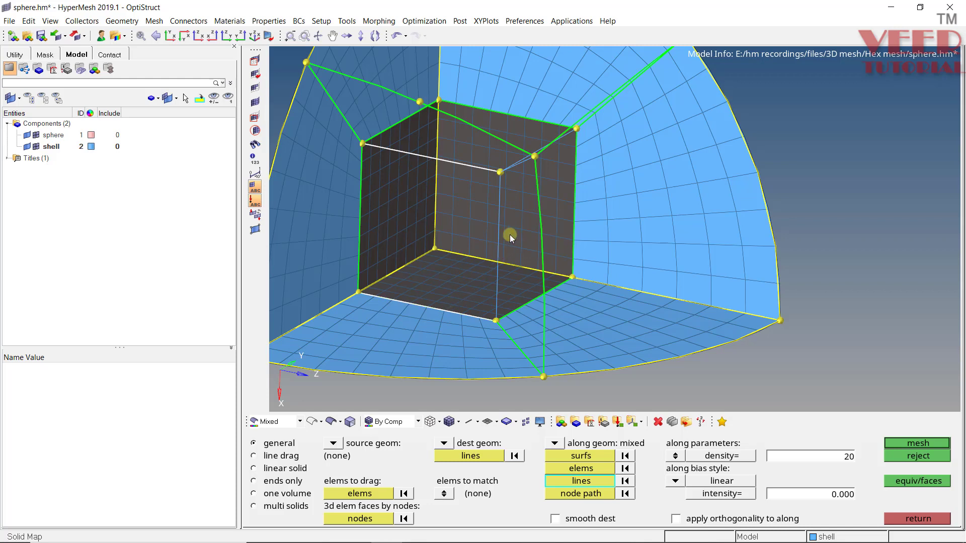
pyautogui.scroll(-3, 469, 226)
pyautogui.keyDown('ctrl'); pyautogui.moveTo(524, 228); pyautogui.dragTo(514, 240); pyautogui.keyUp('ctrl')
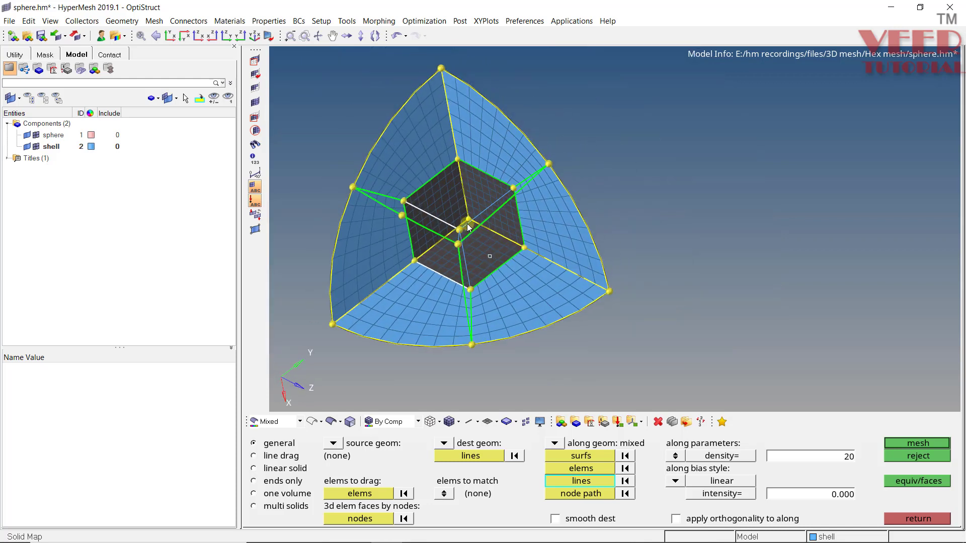
pyautogui.scroll(3, 463, 224)
pyautogui.click(911, 443)
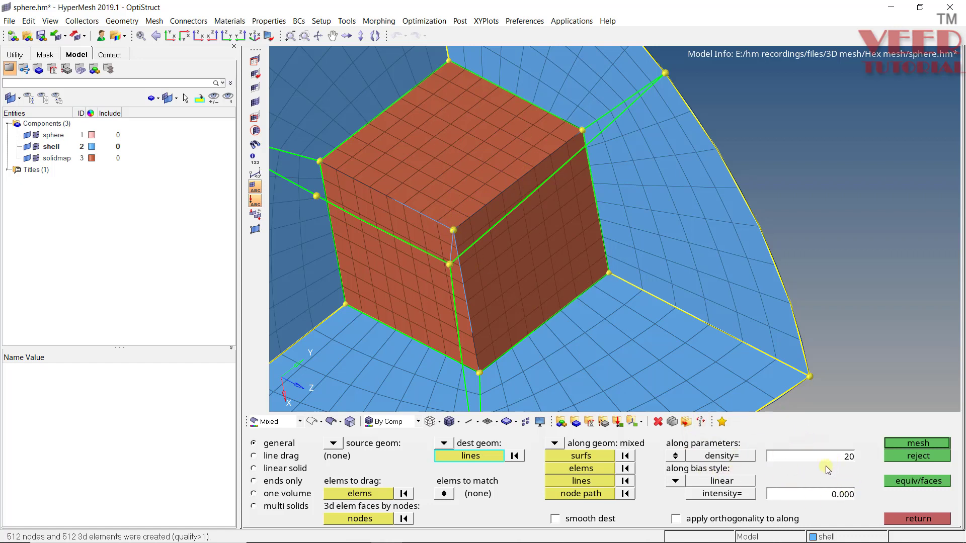
pyautogui.click(912, 520)
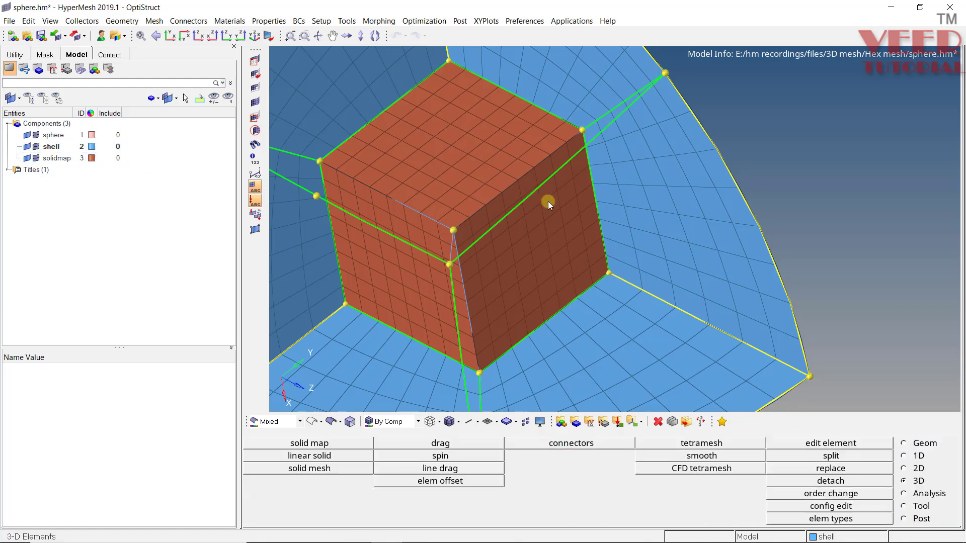
# Step: Find the faces of the inner cube's solidmap component
pyautogui.scroll(-5, 548, 203)
pyautogui.moveTo(601, 294)
pyautogui.keyDown('ctrl'); pyautogui.mouseDown()
pyautogui.moveTo(548, 250)
pyautogui.moveTo(542, 197)
pyautogui.moveTo(572, 276)
pyautogui.moveTo(454, 181)
pyautogui.mouseUp(); pyautogui.keyUp('ctrl')
pyautogui.scroll(5, 506, 185)
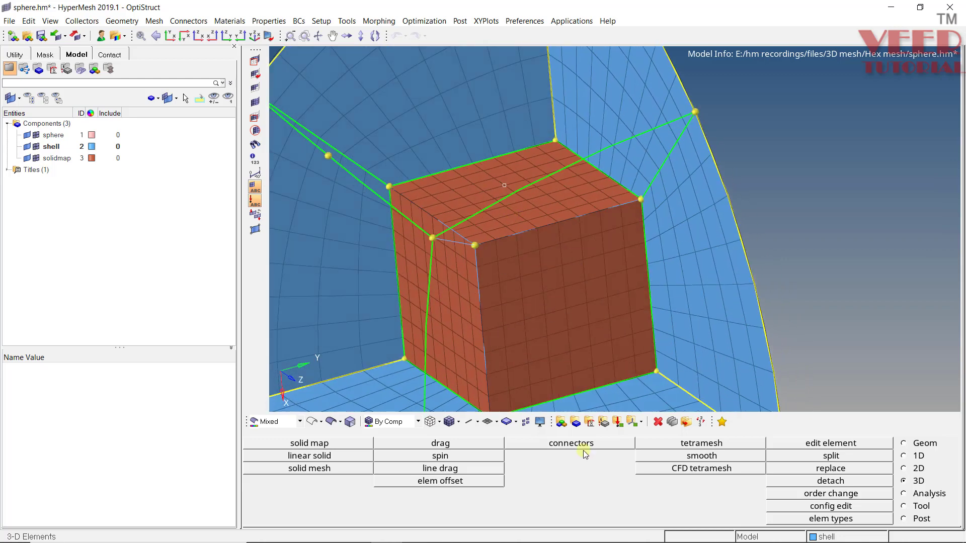
pyautogui.click(904, 506)
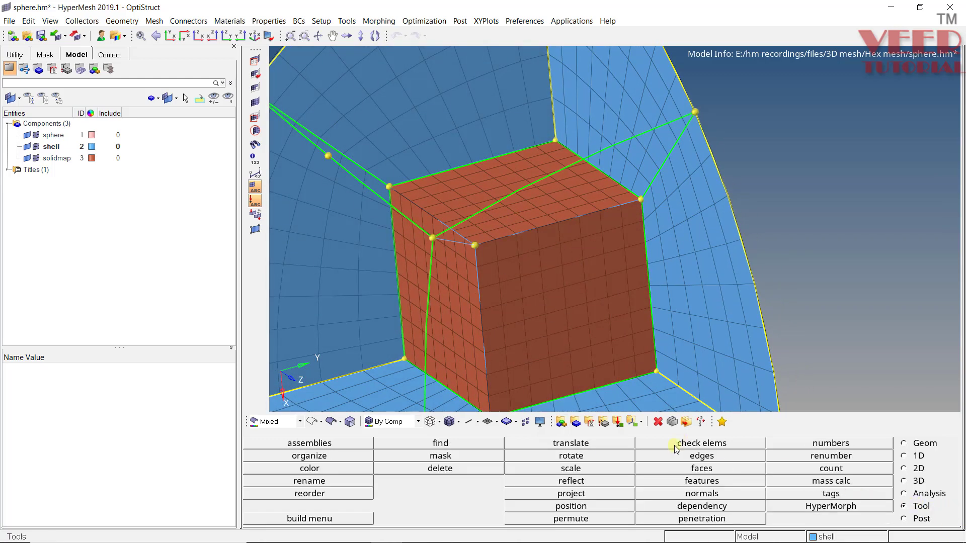
pyautogui.click(702, 468)
pyautogui.click(588, 291)
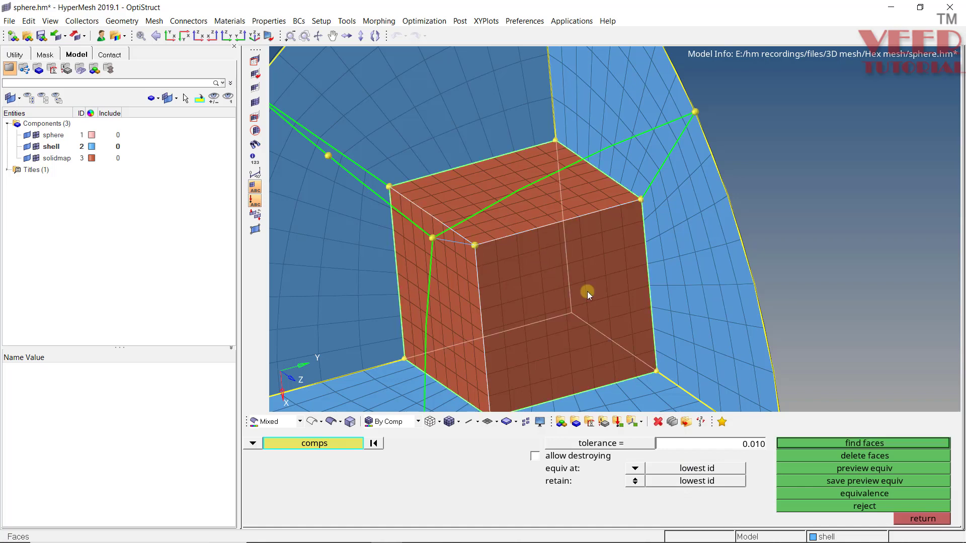
pyautogui.click(889, 447)
pyautogui.click(922, 518)
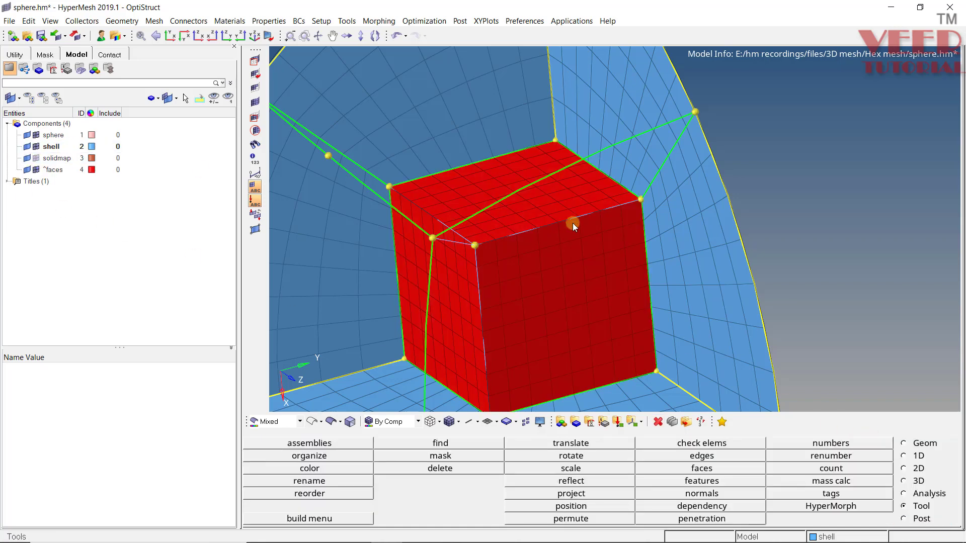
# Step: Start another general solid map and pick all elements of the XZ face's patch above the cube as elements to drag
pyautogui.keyDown('ctrl'); pyautogui.moveTo(573, 222); pyautogui.dragTo(552, 155); pyautogui.keyUp('ctrl')
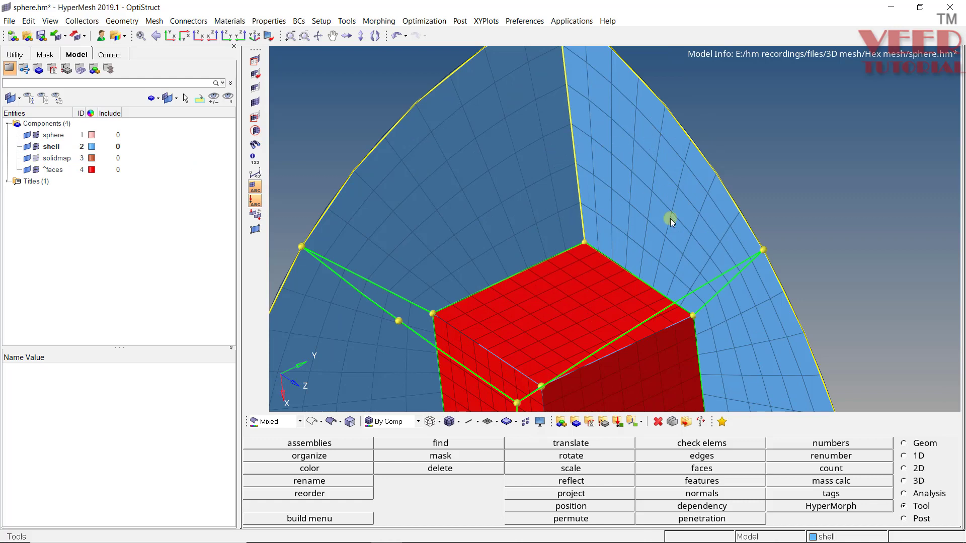
pyautogui.keyDown('ctrl'); pyautogui.scroll(-3, 577, 157); pyautogui.keyUp('ctrl')
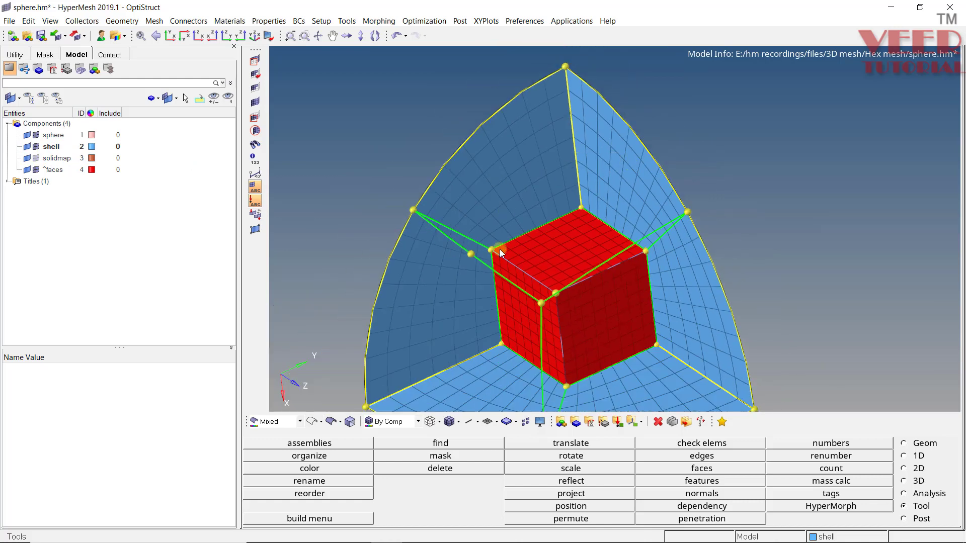
pyautogui.moveTo(517, 267)
pyautogui.keyDown('ctrl'); pyautogui.mouseDown()
pyautogui.moveTo(597, 276)
pyautogui.moveTo(563, 274)
pyautogui.moveTo(572, 257)
pyautogui.moveTo(606, 310)
pyautogui.moveTo(588, 300)
pyautogui.mouseUp(); pyautogui.keyUp('ctrl')
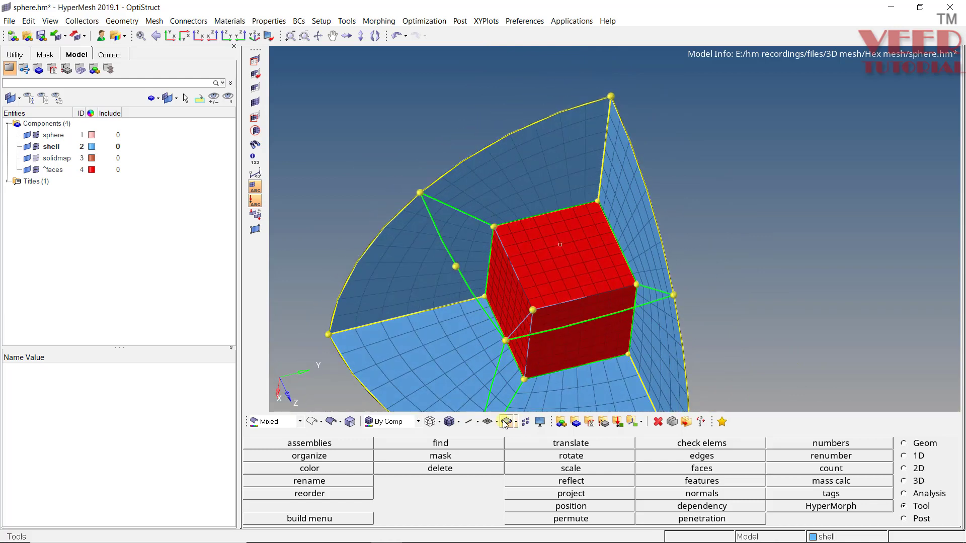
pyautogui.click(912, 482)
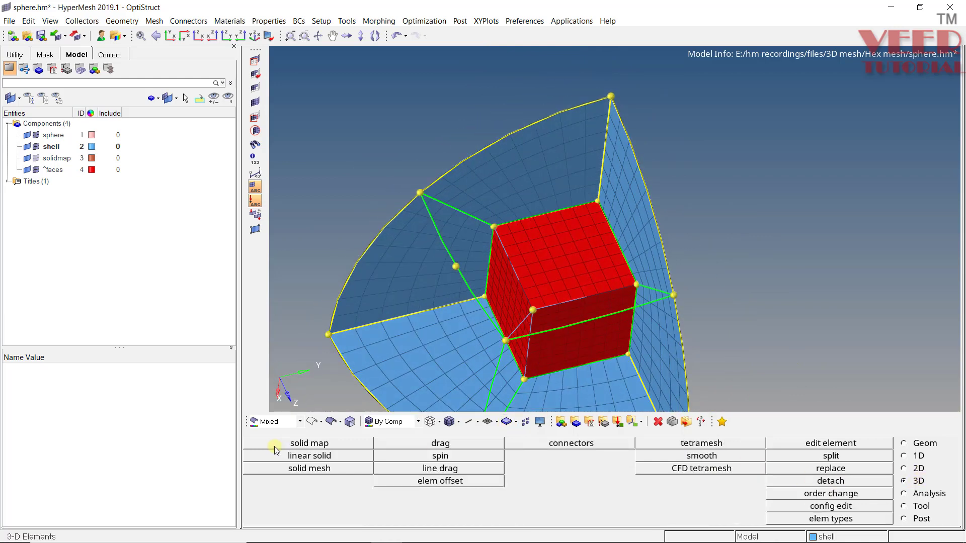
pyautogui.click(311, 445)
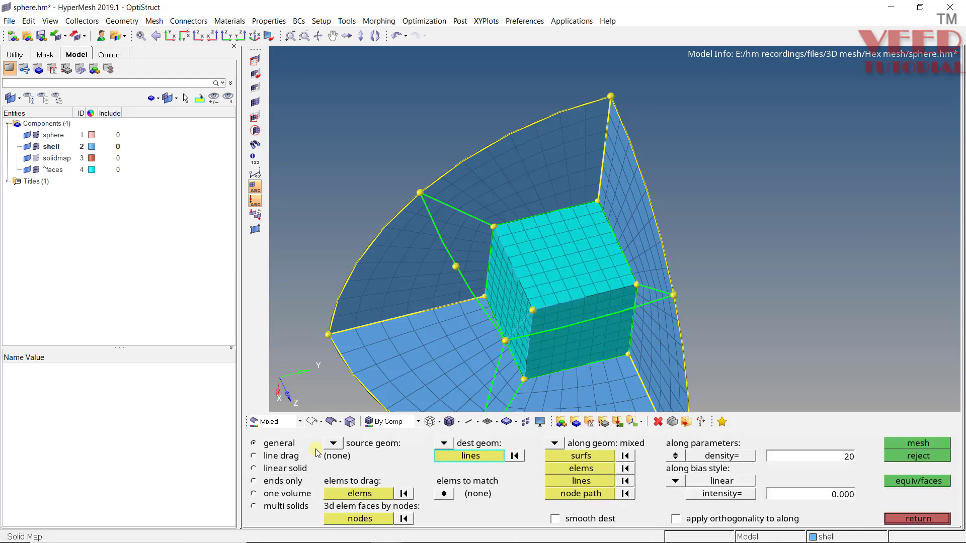
pyautogui.click(369, 496)
pyautogui.keyDown('ctrl'); pyautogui.moveTo(604, 277); pyautogui.dragTo(591, 144); pyautogui.keyUp('ctrl')
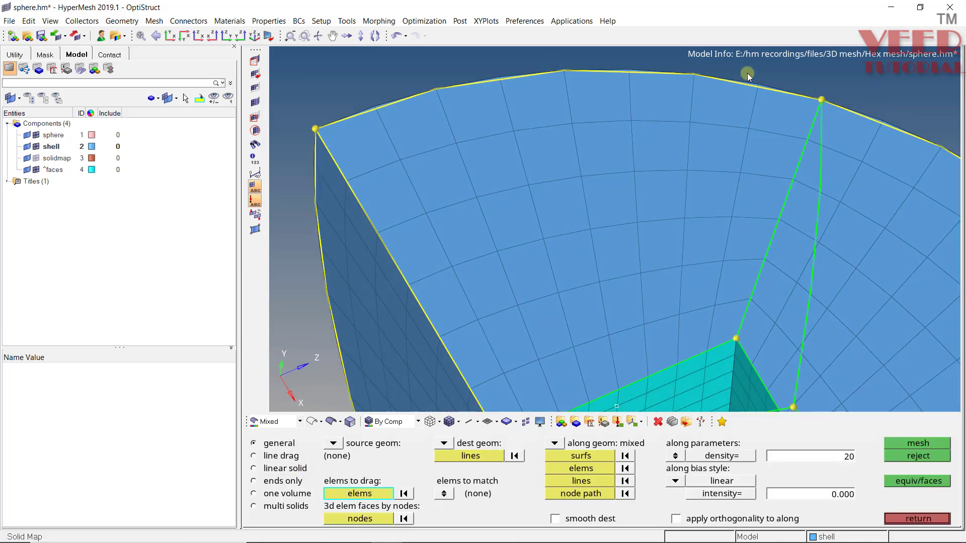
pyautogui.keyDown('shift'); pyautogui.moveTo(749, 74); pyautogui.dragTo(466, 196); pyautogui.keyUp('shift')
pyautogui.keyDown('shift'); pyautogui.moveTo(390, 233); pyautogui.dragTo(399, 198); pyautogui.keyUp('shift')
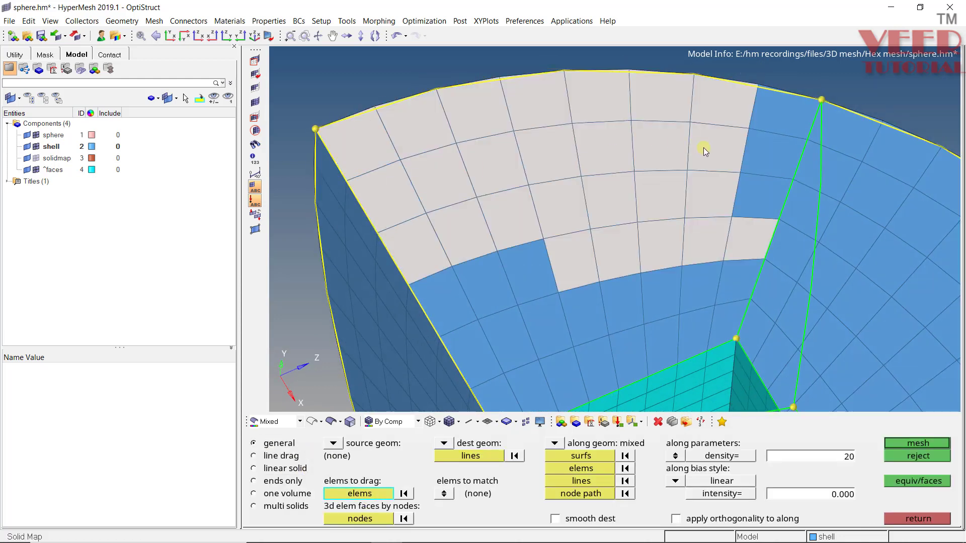
pyautogui.click(759, 164)
pyautogui.keyDown('ctrl'); pyautogui.moveTo(588, 256); pyautogui.dragTo(766, 300); pyautogui.keyUp('ctrl')
pyautogui.keyDown('shift'); pyautogui.moveTo(653, 210); pyautogui.dragTo(423, 370); pyautogui.keyUp('shift')
pyautogui.click(658, 348)
pyautogui.click(690, 353)
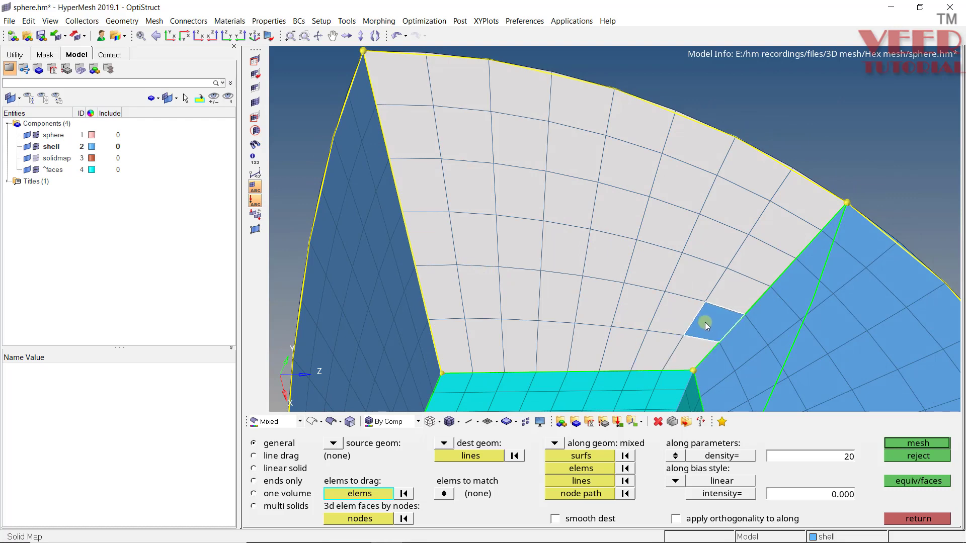
pyautogui.click(705, 322)
# Step: Pick the four lines bounding the upper block's face opposite the XZ patch as destination geometry
pyautogui.keyDown('ctrl'); pyautogui.scroll(-3, 584, 237); pyautogui.keyUp('ctrl')
pyautogui.keyDown('ctrl'); pyautogui.moveTo(641, 320); pyautogui.dragTo(502, 347); pyautogui.keyUp('ctrl')
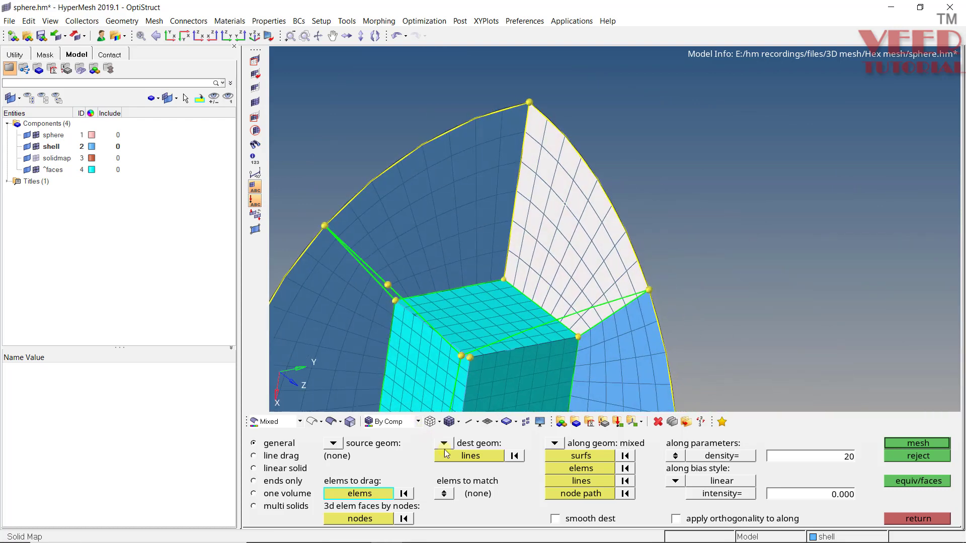
pyautogui.middleClick(502, 347)
pyautogui.scroll(5, 410, 312)
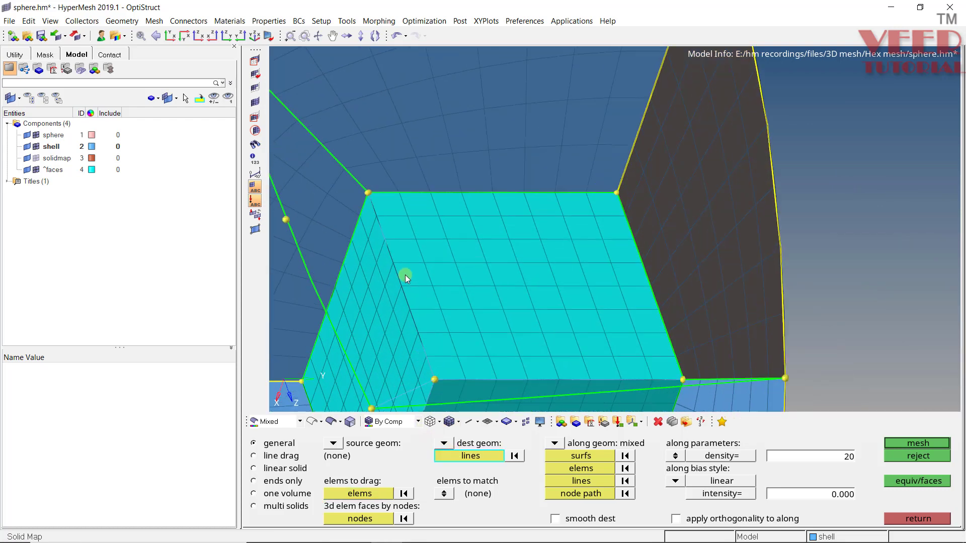
pyautogui.scroll(-3, 332, 183)
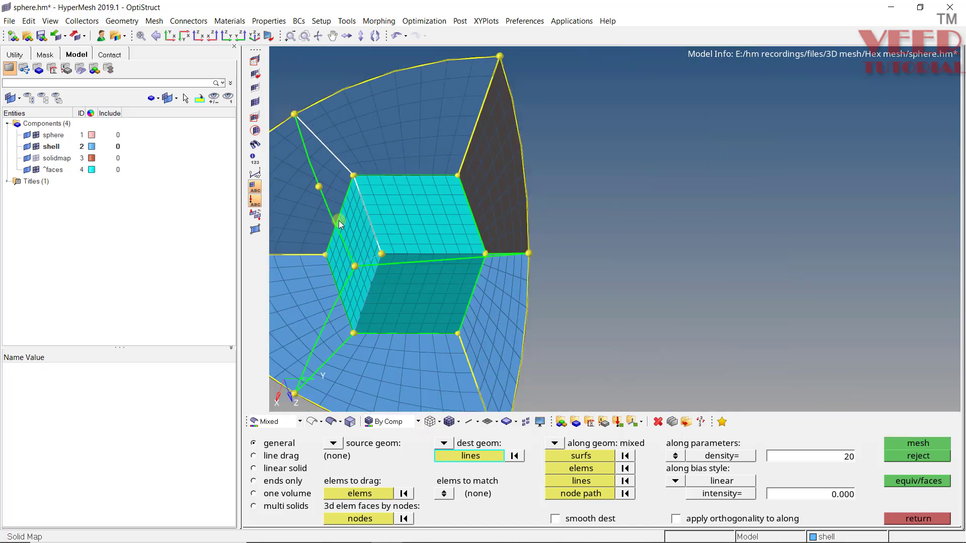
pyautogui.scroll(2, 374, 266)
pyautogui.keyDown('ctrl'); pyautogui.moveTo(401, 265); pyautogui.dragTo(370, 282); pyautogui.keyUp('ctrl')
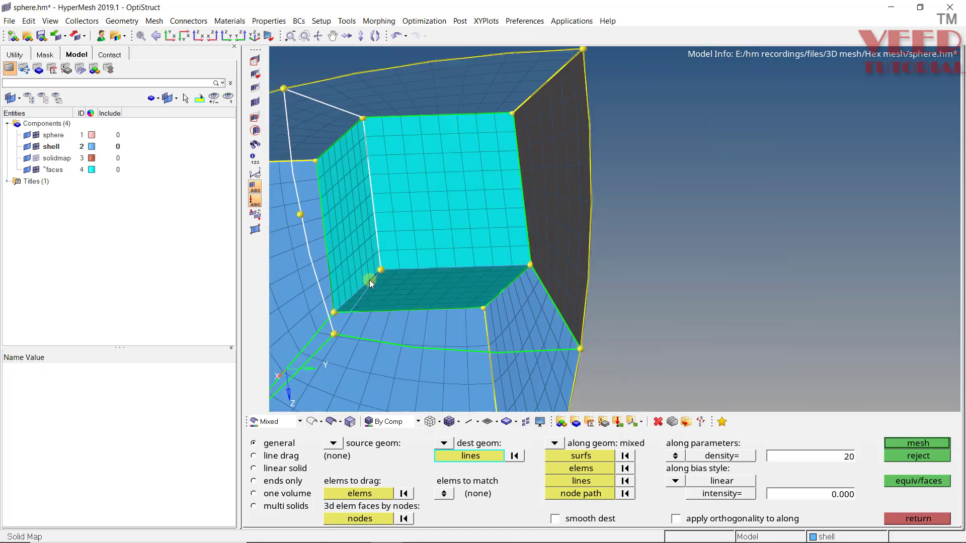
pyautogui.keyDown('ctrl'); pyautogui.moveTo(456, 265); pyautogui.dragTo(640, 380); pyautogui.keyUp('ctrl')
# Step: Pick elements on the XY face above the cube and on the cube's top as along-geometry guides, extended by face
pyautogui.click(581, 468)
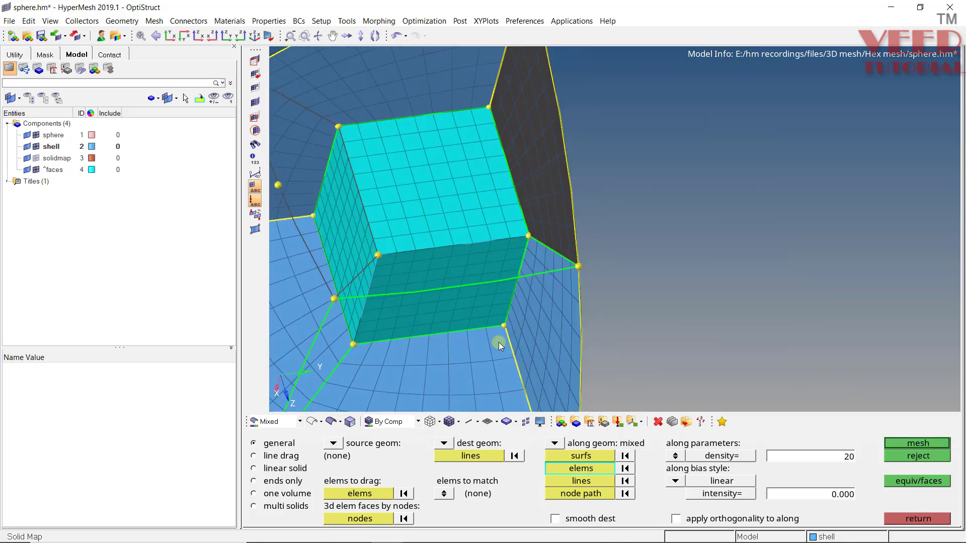
pyautogui.scroll(-3, 446, 211)
pyautogui.scroll(4, 475, 297)
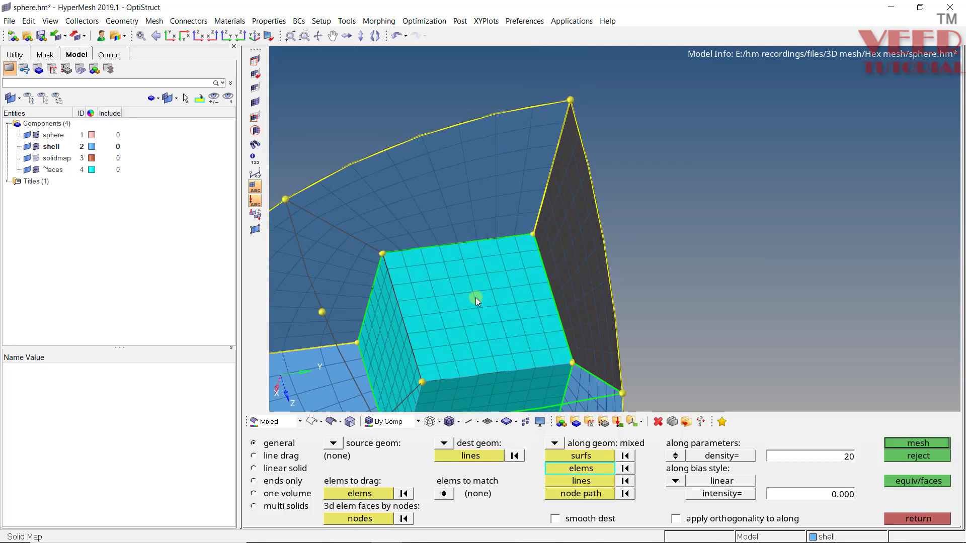
pyautogui.click(485, 172)
pyautogui.click(598, 467)
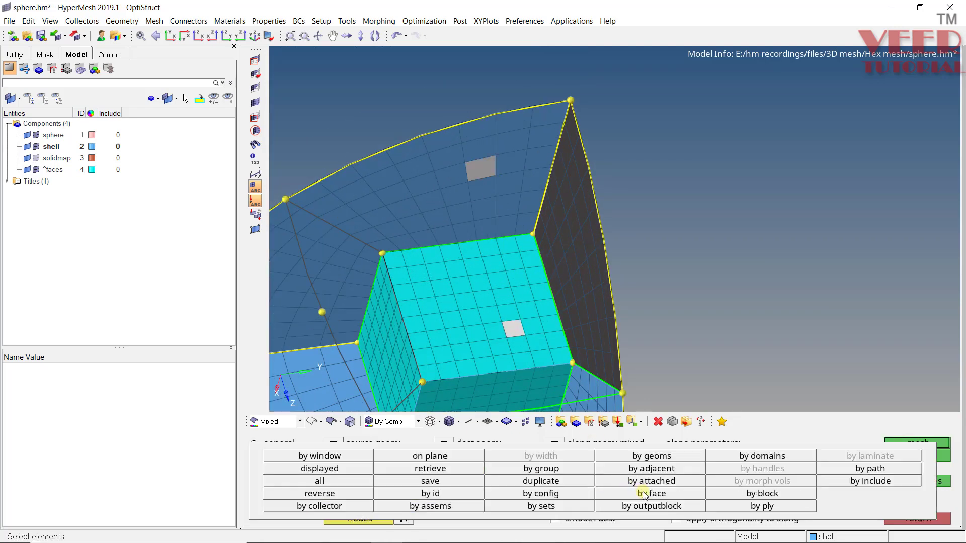
pyautogui.click(647, 492)
# Step: Deselect the elements of the XY face's patch beside the cube from the along-geometry guide elements
pyautogui.keyDown('ctrl'); pyautogui.moveTo(526, 313); pyautogui.dragTo(353, 276); pyautogui.keyUp('ctrl')
pyautogui.keyDown('ctrl'); pyautogui.scroll(5, 332, 247); pyautogui.keyUp('ctrl')
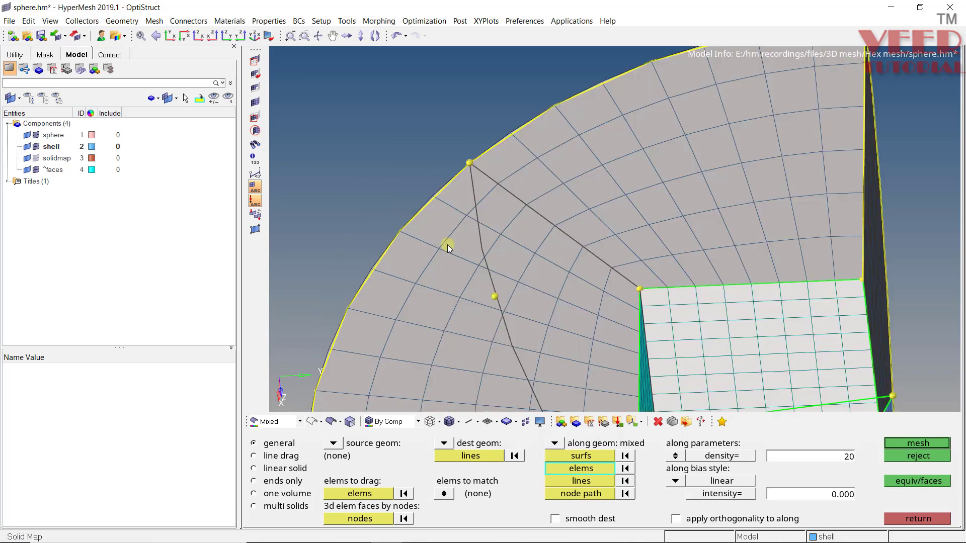
pyautogui.keyDown('ctrl'); pyautogui.scroll(-4, 523, 200); pyautogui.keyUp('ctrl')
pyautogui.keyDown('shift'); pyautogui.rightClick(469, 253); pyautogui.keyUp('shift')
pyautogui.keyDown('shift'); pyautogui.moveTo(470, 253); pyautogui.dragTo(400, 320, button='right'); pyautogui.keyUp('shift')
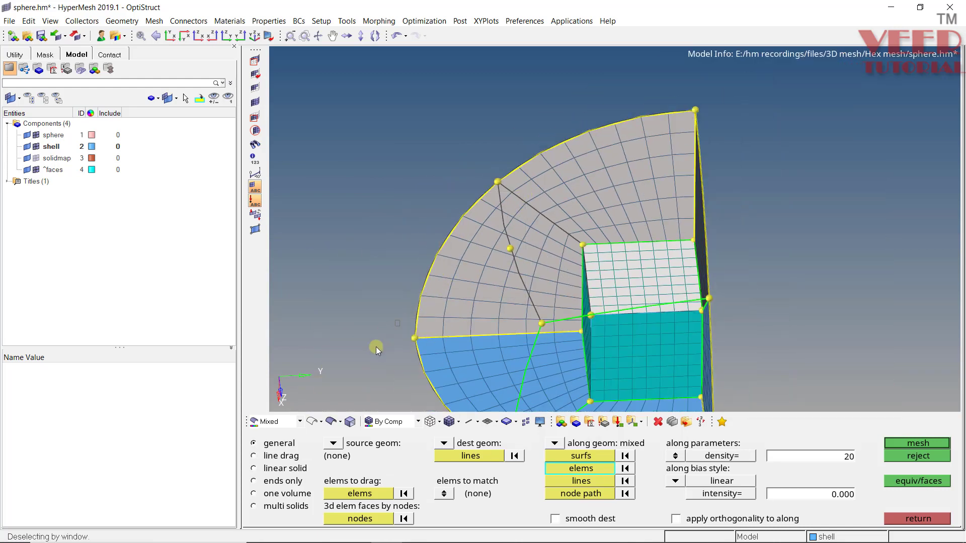
pyautogui.keyDown('shift'); pyautogui.moveTo(362, 361); pyautogui.dragTo(362, 360, button='right'); pyautogui.keyUp('shift')
pyautogui.keyDown('shift'); pyautogui.moveTo(570, 231); pyautogui.dragTo(367, 367, button='right'); pyautogui.keyUp('shift')
pyautogui.keyDown('ctrl'); pyautogui.scroll(3, 556, 242); pyautogui.keyUp('ctrl')
pyautogui.keyDown('shift'); pyautogui.moveTo(604, 233); pyautogui.dragTo(514, 345, button='right'); pyautogui.keyUp('shift')
pyautogui.keyDown('shift'); pyautogui.moveTo(524, 170); pyautogui.dragTo(494, 273, button='right'); pyautogui.keyUp('shift')
pyautogui.keyDown('shift'); pyautogui.click(533, 207); pyautogui.keyUp('shift')
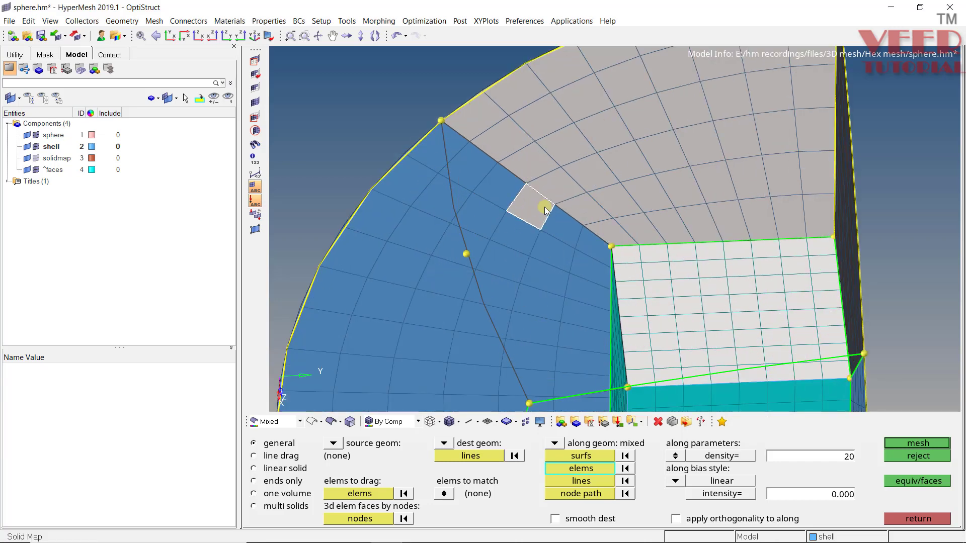
# Step: Show the geometry surfaces, pick the spherical surface above the cube as along surface, and hide the surfaces again
pyautogui.scroll(-4, 480, 190)
pyautogui.keyDown('ctrl'); pyautogui.moveTo(524, 247); pyautogui.dragTo(584, 236); pyautogui.keyUp('ctrl')
pyautogui.keyDown('ctrl'); pyautogui.scroll(3, 564, 264); pyautogui.keyUp('ctrl')
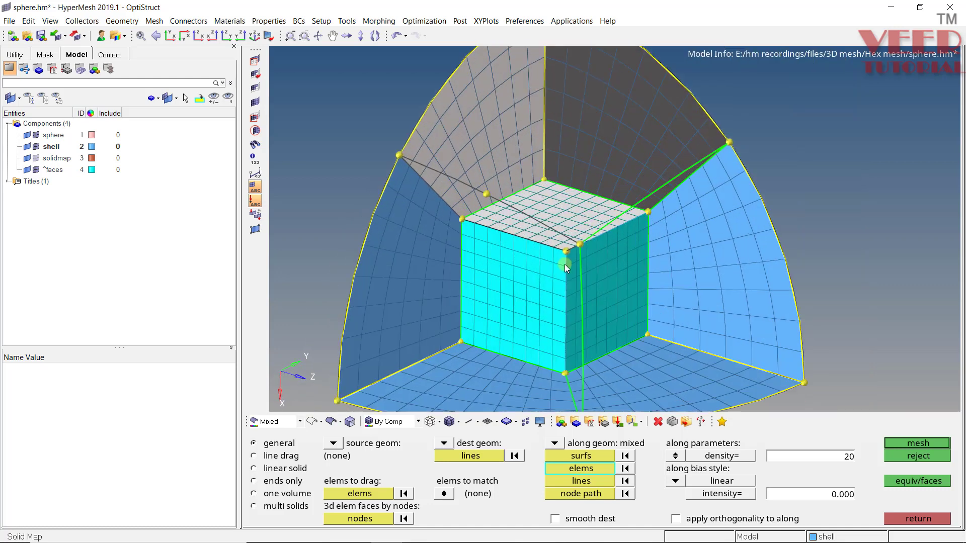
pyautogui.click(580, 459)
pyautogui.press('f')
pyautogui.click(330, 422)
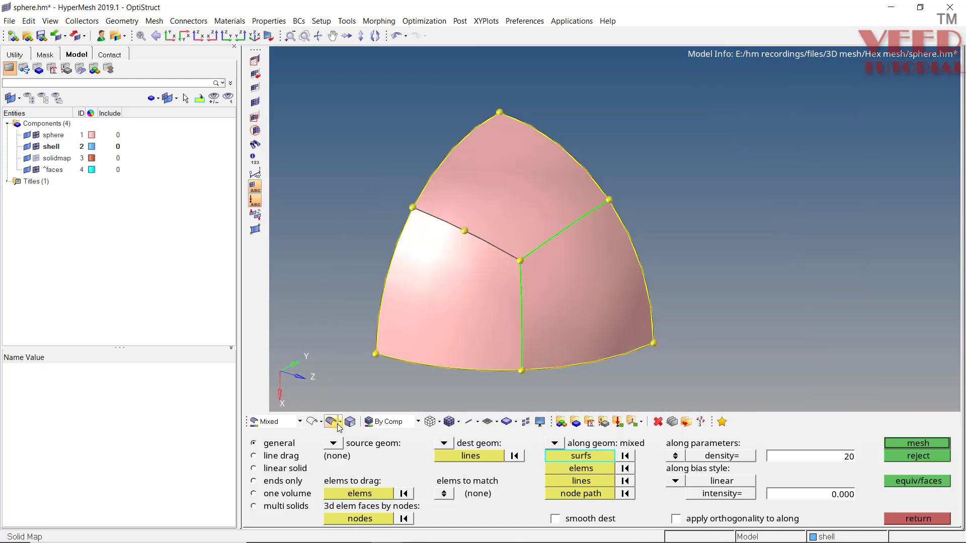
pyautogui.click(527, 203)
pyautogui.scroll(3, 507, 213)
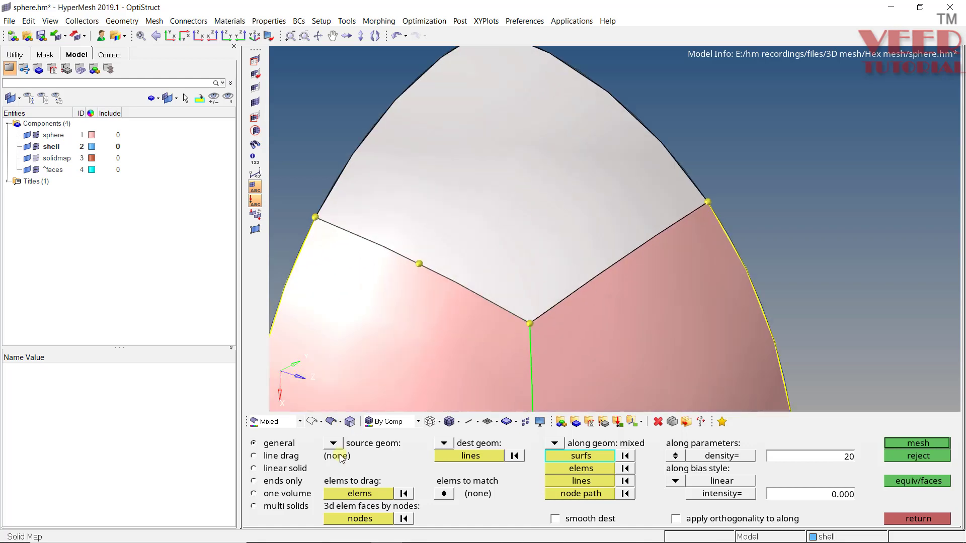
pyautogui.click(313, 421)
# Step: Pick the upper block's Y-direction edges as along lines and create its solid-map hex mesh
pyautogui.click(582, 481)
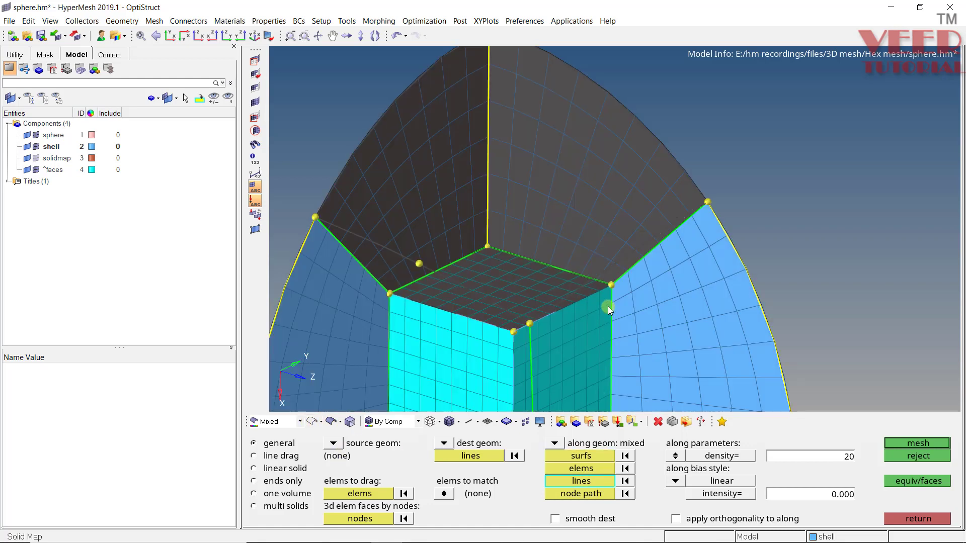
pyautogui.keyDown('ctrl'); pyautogui.moveTo(608, 307); pyautogui.dragTo(552, 255); pyautogui.keyUp('ctrl')
pyautogui.keyDown('ctrl'); pyautogui.scroll(-3, 552, 232); pyautogui.keyUp('ctrl')
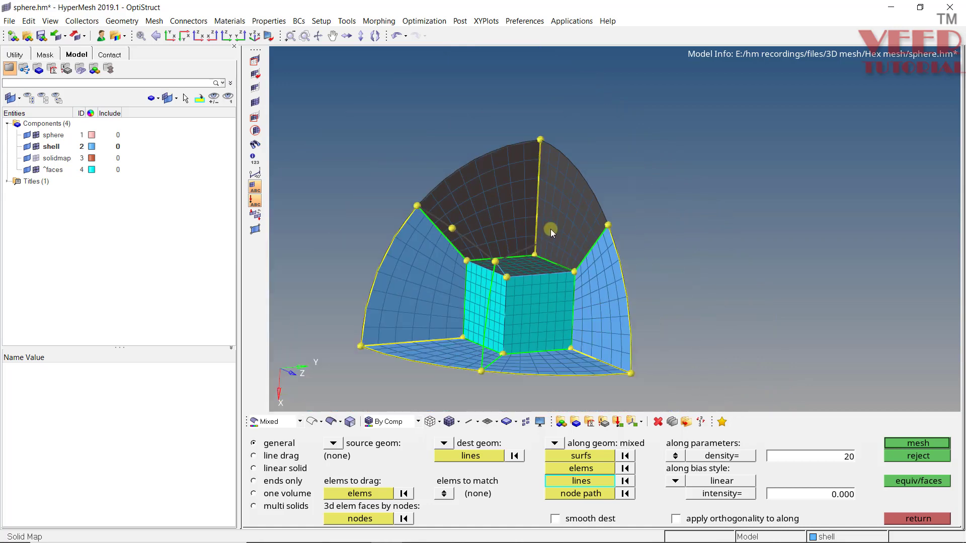
pyautogui.scroll(3, 550, 229)
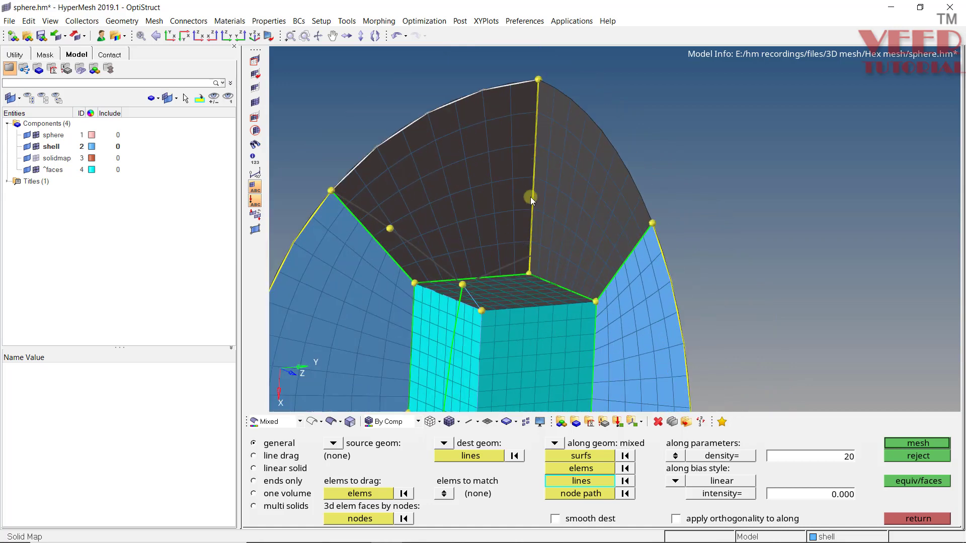
pyautogui.keyDown('ctrl'); pyautogui.click(565, 227); pyautogui.keyUp('ctrl')
pyautogui.moveTo(540, 261)
pyautogui.keyDown('ctrl'); pyautogui.mouseDown()
pyautogui.moveTo(700, 243)
pyautogui.moveTo(733, 201)
pyautogui.mouseUp(); pyautogui.keyUp('ctrl')
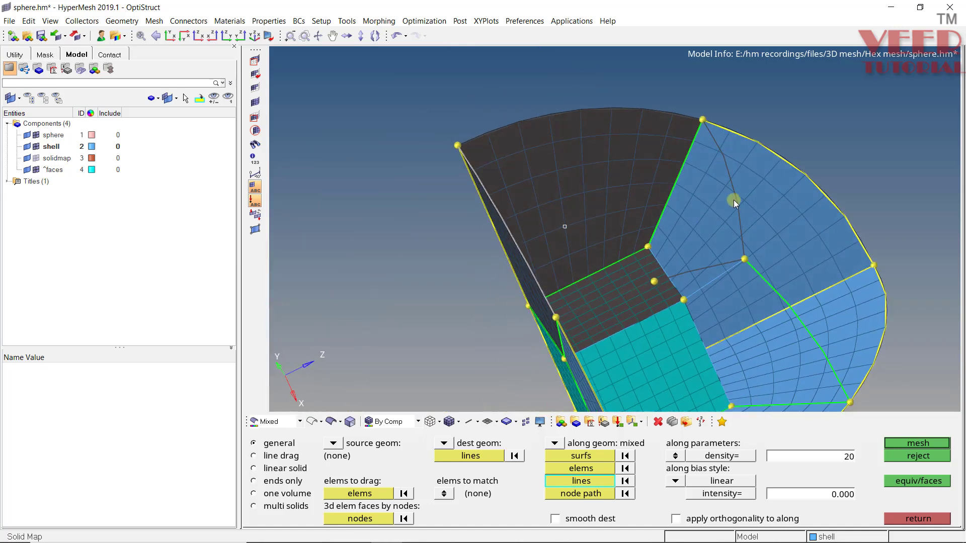
pyautogui.click(734, 201)
pyautogui.keyDown('ctrl'); pyautogui.scroll(-3, 538, 191); pyautogui.keyUp('ctrl')
pyautogui.keyDown('ctrl'); pyautogui.click(575, 220); pyautogui.keyUp('ctrl')
pyautogui.moveTo(575, 220)
pyautogui.keyDown('ctrl'); pyautogui.mouseDown()
pyautogui.moveTo(487, 280)
pyautogui.moveTo(503, 272)
pyautogui.mouseUp(); pyautogui.keyUp('ctrl')
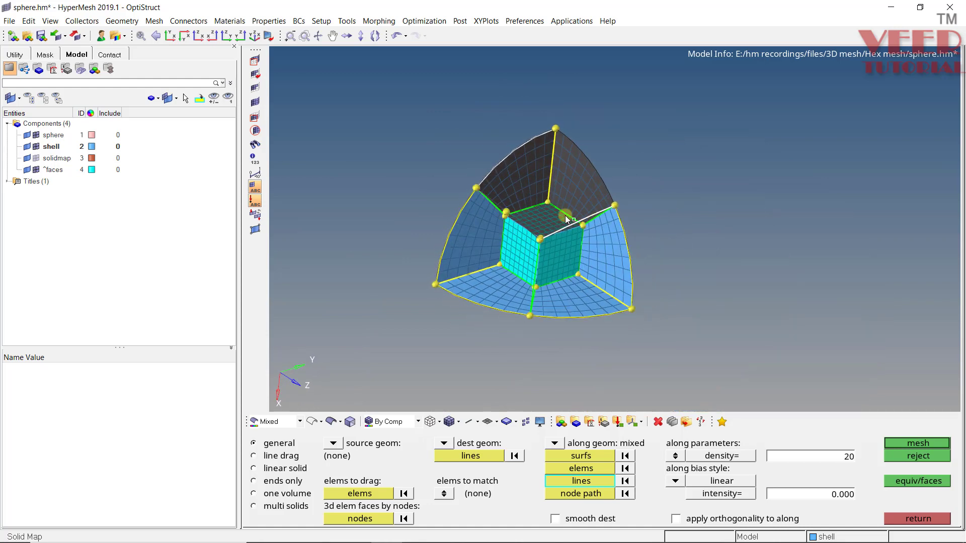
pyautogui.scroll(3, 578, 292)
pyautogui.click(903, 441)
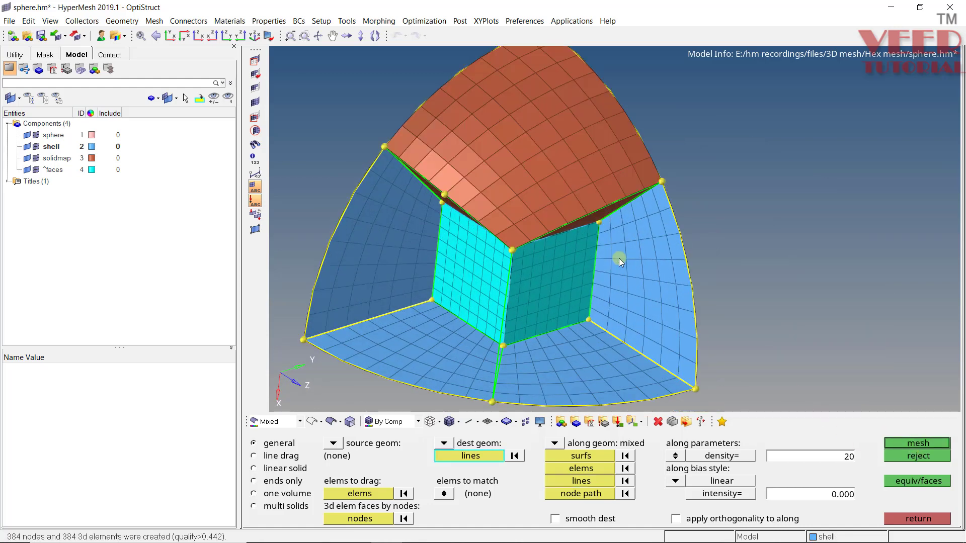
pyautogui.keyDown('ctrl'); pyautogui.moveTo(545, 206); pyautogui.dragTo(553, 262); pyautogui.keyUp('ctrl')
pyautogui.click(923, 520)
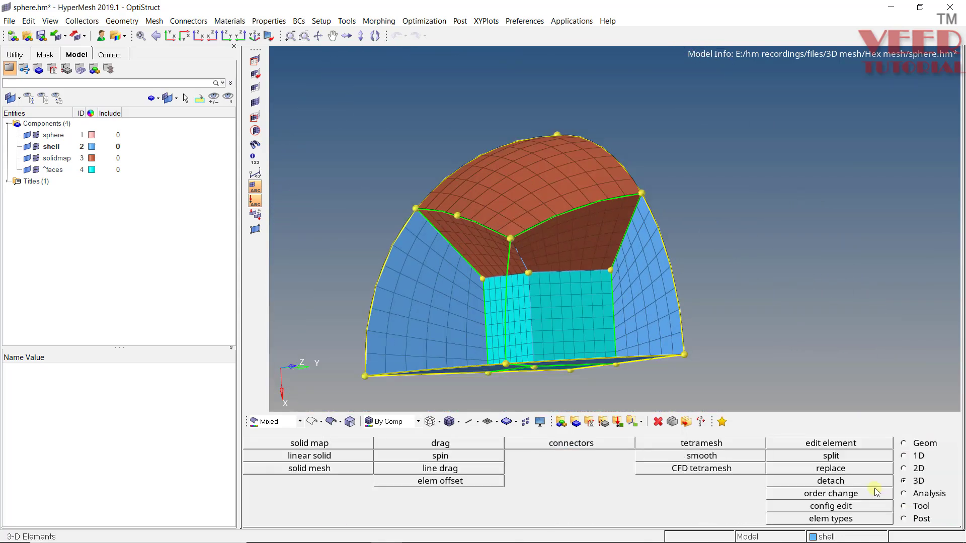
# Step: Delete the existing faces and show the solidmap component's elements
pyautogui.click(919, 507)
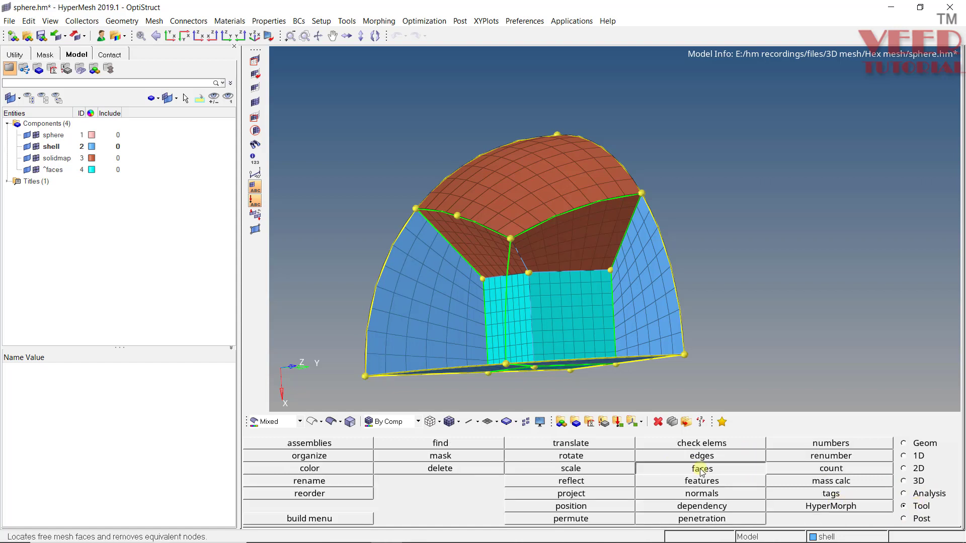
pyautogui.click(700, 469)
pyautogui.click(844, 456)
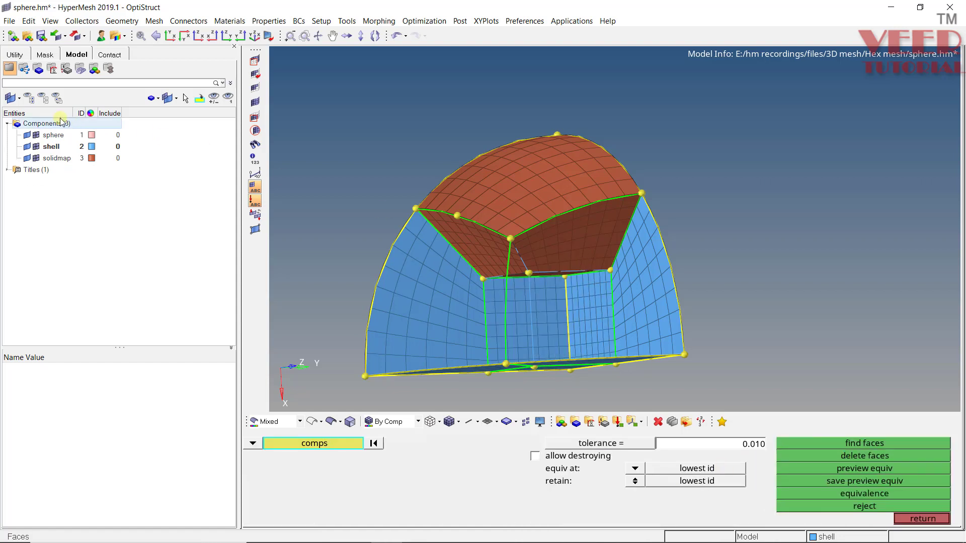
pyautogui.click(35, 160)
pyautogui.click(36, 160)
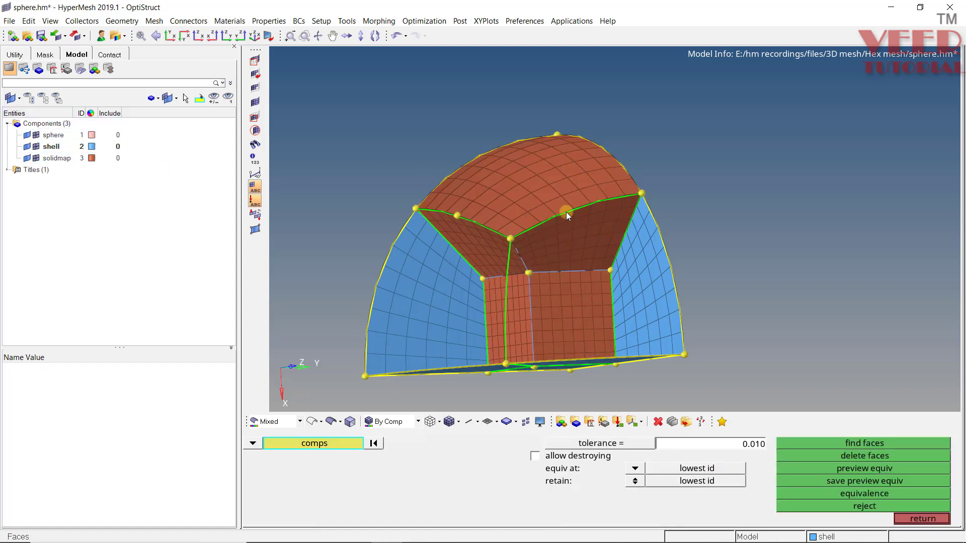
# Step: Find the faces of the solidmap component covering the cube and the upper block
pyautogui.keyDown('ctrl'); pyautogui.moveTo(567, 212); pyautogui.dragTo(537, 251); pyautogui.keyUp('ctrl')
pyautogui.keyDown('ctrl'); pyautogui.scroll(3, 537, 251); pyautogui.keyUp('ctrl')
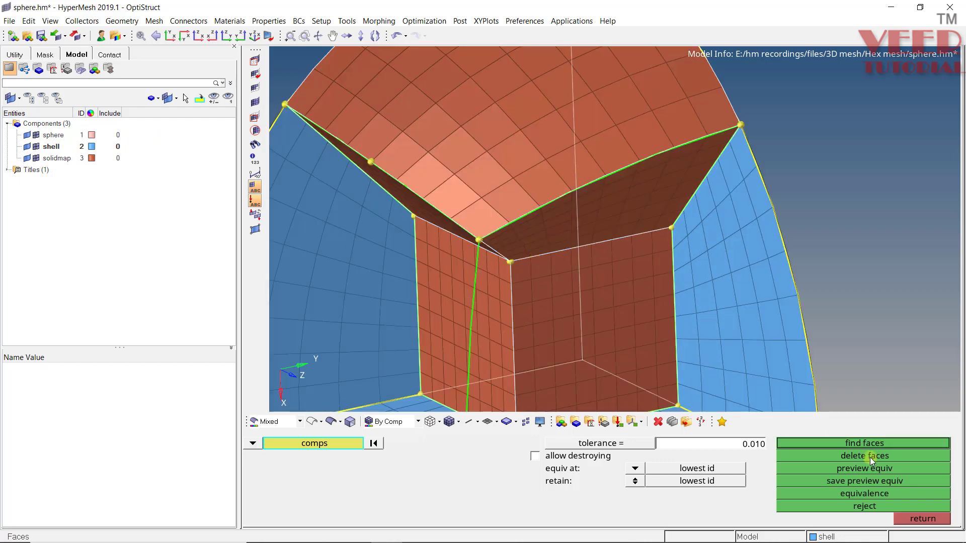
pyautogui.click(874, 443)
pyautogui.middleClick(651, 270)
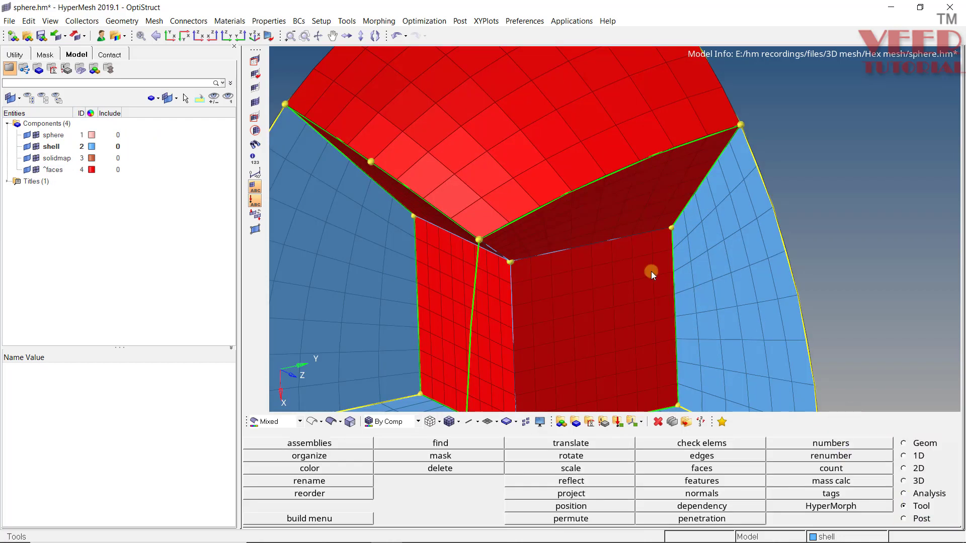
# Step: Start another general solid map and pick the elements of the XY face's patch beside the cube, by face, as elements to drag
pyautogui.scroll(-5, 519, 160)
pyautogui.moveTo(568, 196)
pyautogui.keyDown('ctrl'); pyautogui.mouseDown()
pyautogui.moveTo(569, 186)
pyautogui.moveTo(571, 202)
pyautogui.mouseUp(); pyautogui.keyUp('ctrl')
pyautogui.keyDown('ctrl'); pyautogui.scroll(4, 571, 202); pyautogui.keyUp('ctrl')
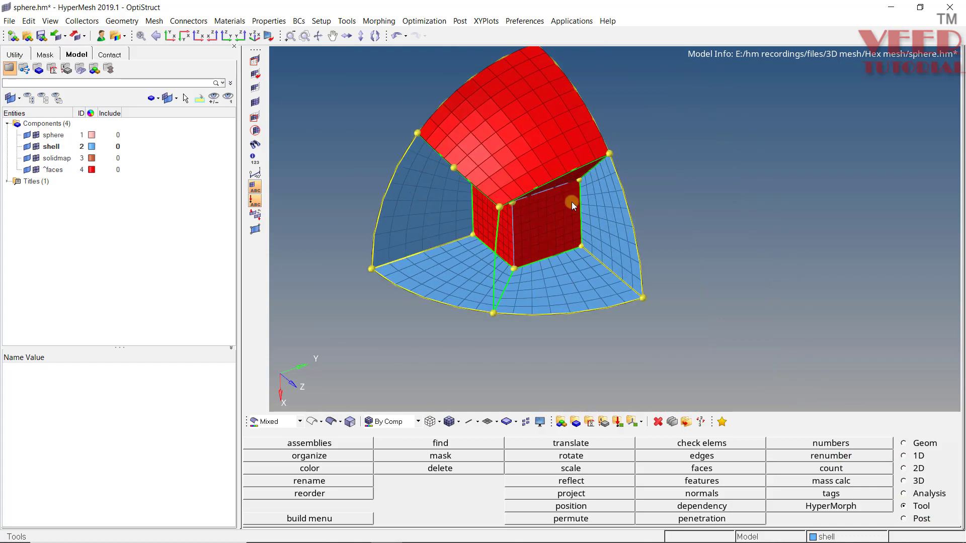
pyautogui.moveTo(604, 243)
pyautogui.keyDown('ctrl'); pyautogui.mouseDown()
pyautogui.moveTo(594, 228)
pyautogui.moveTo(614, 201)
pyautogui.moveTo(645, 210)
pyautogui.moveTo(649, 225)
pyautogui.moveTo(623, 237)
pyautogui.moveTo(664, 217)
pyautogui.mouseUp(); pyautogui.keyUp('ctrl')
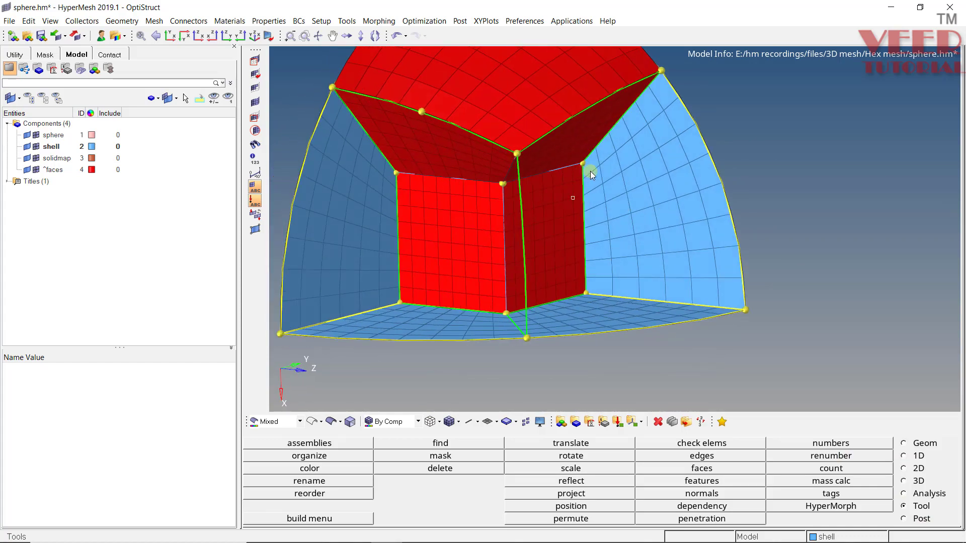
pyautogui.keyDown('ctrl'); pyautogui.scroll(3, 441, 139); pyautogui.keyUp('ctrl')
pyautogui.keyDown('ctrl'); pyautogui.scroll(-3, 443, 124); pyautogui.keyUp('ctrl')
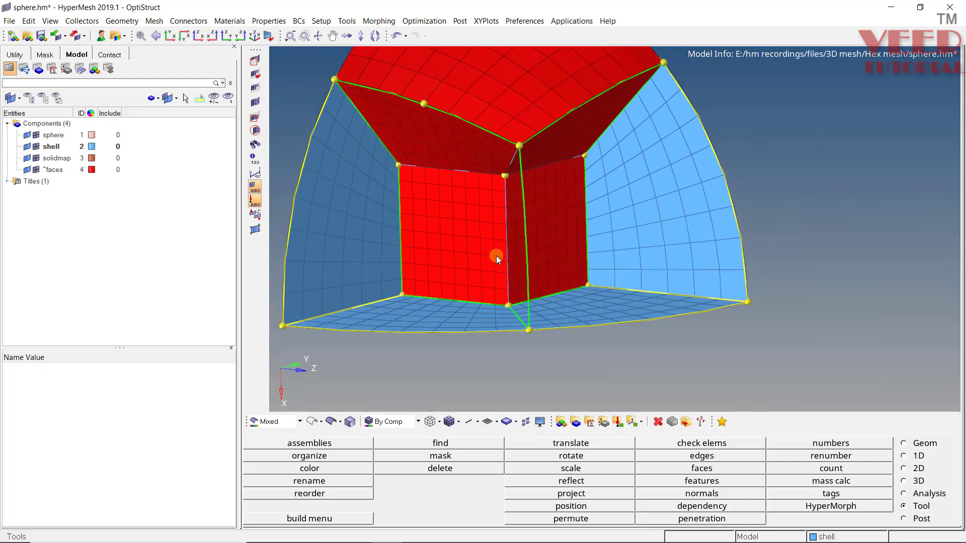
pyautogui.keyDown('ctrl'); pyautogui.moveTo(496, 256); pyautogui.dragTo(575, 190); pyautogui.keyUp('ctrl')
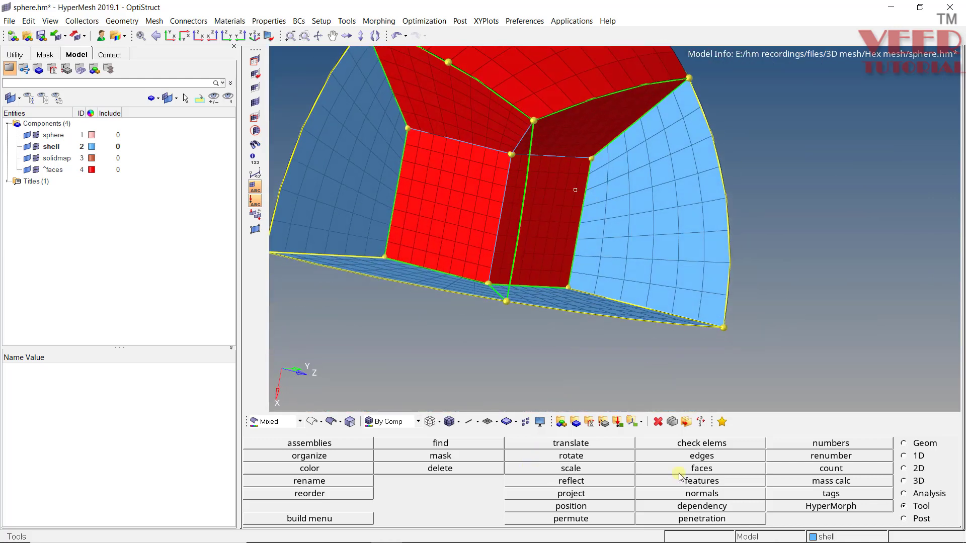
pyautogui.click(904, 481)
pyautogui.click(347, 444)
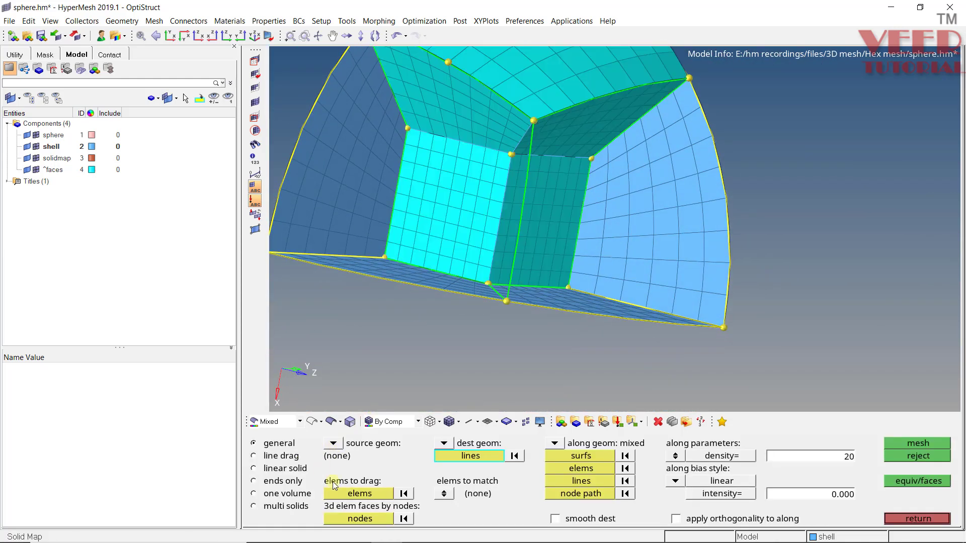
pyautogui.click(368, 494)
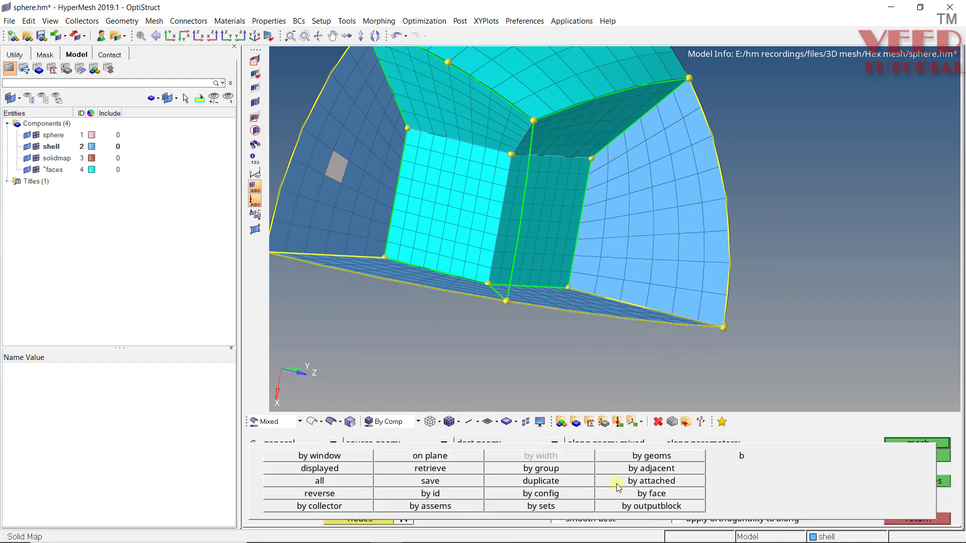
pyautogui.click(645, 492)
# Step: Pick the lines bounding the side block's face opposite the XY patch as destination geometry
pyautogui.keyDown('ctrl'); pyautogui.scroll(-3, 496, 286); pyautogui.keyUp('ctrl')
pyautogui.keyDown('ctrl'); pyautogui.moveTo(487, 222); pyautogui.dragTo(490, 281); pyautogui.keyUp('ctrl')
pyautogui.click(482, 455)
pyautogui.keyDown('ctrl'); pyautogui.moveTo(558, 267); pyautogui.dragTo(557, 189); pyautogui.keyUp('ctrl')
pyautogui.keyDown('ctrl'); pyautogui.scroll(3, 557, 189); pyautogui.keyUp('ctrl')
pyautogui.click(548, 186)
pyautogui.click(549, 189)
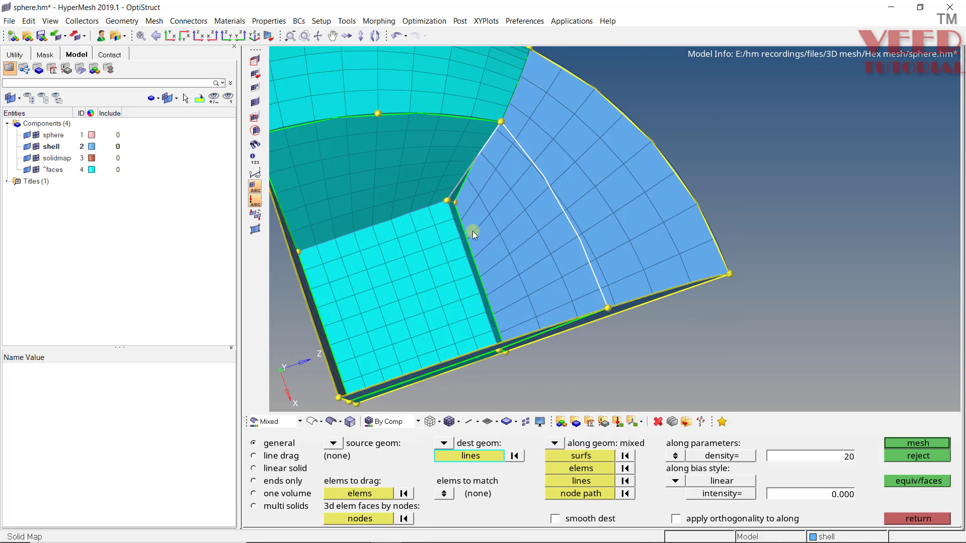
pyautogui.keyDown('ctrl'); pyautogui.moveTo(507, 299); pyautogui.dragTo(376, 144); pyautogui.keyUp('ctrl')
# Step: Pick the cube's side face and the side block's flat patch by face as along elements, deselecting the neighbouring block's flat patch
pyautogui.click(564, 468)
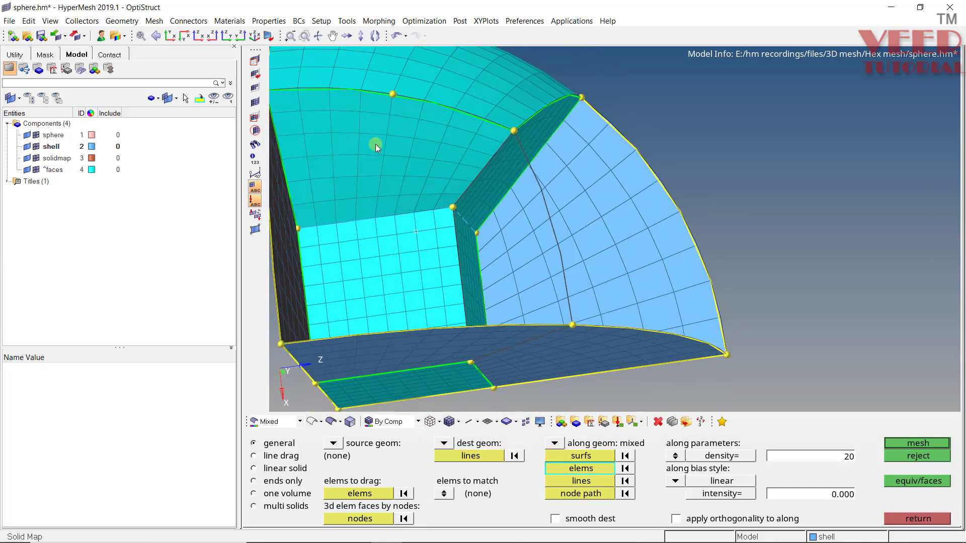
pyautogui.keyDown('ctrl'); pyautogui.moveTo(391, 260); pyautogui.dragTo(385, 363); pyautogui.keyUp('ctrl')
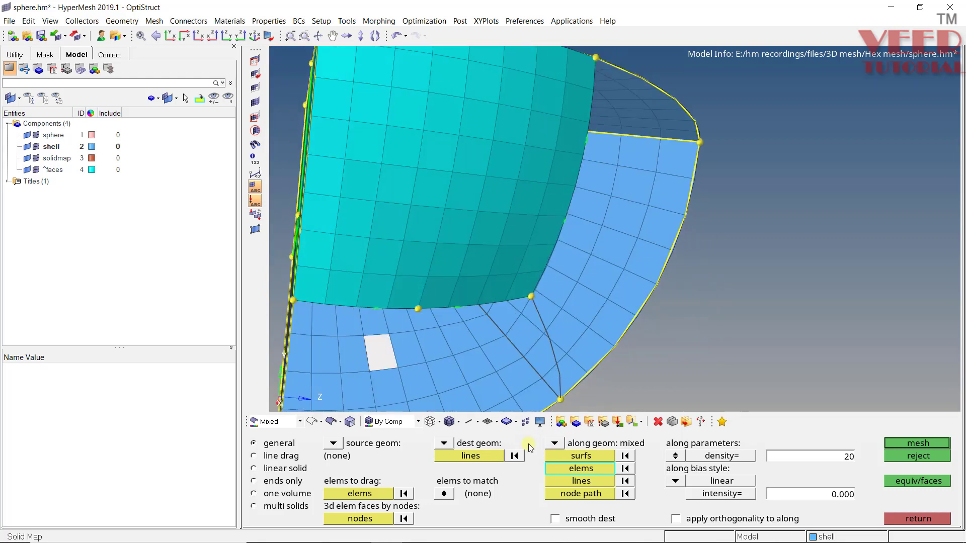
pyautogui.click(569, 471)
pyautogui.click(651, 483)
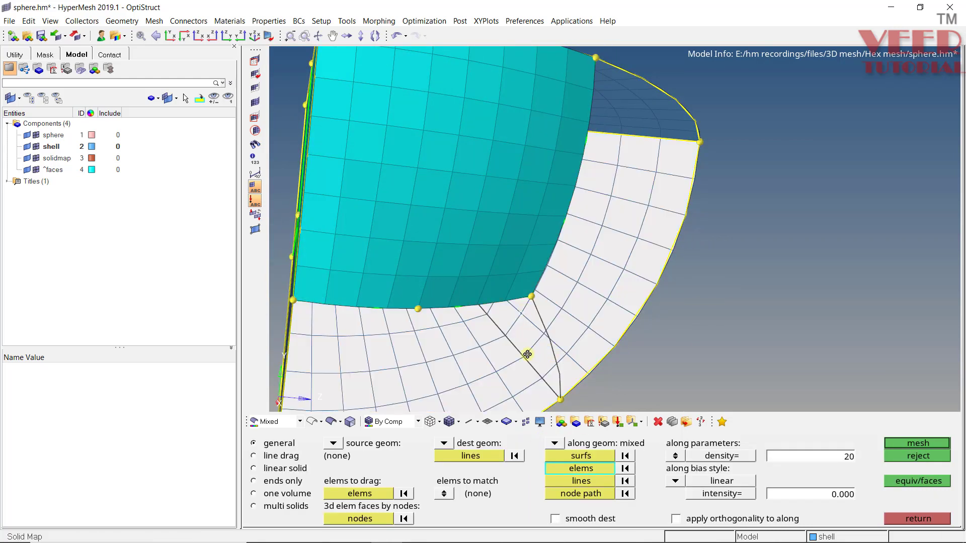
pyautogui.keyDown('ctrl'); pyautogui.moveTo(526, 354); pyautogui.dragTo(589, 258); pyautogui.keyUp('ctrl')
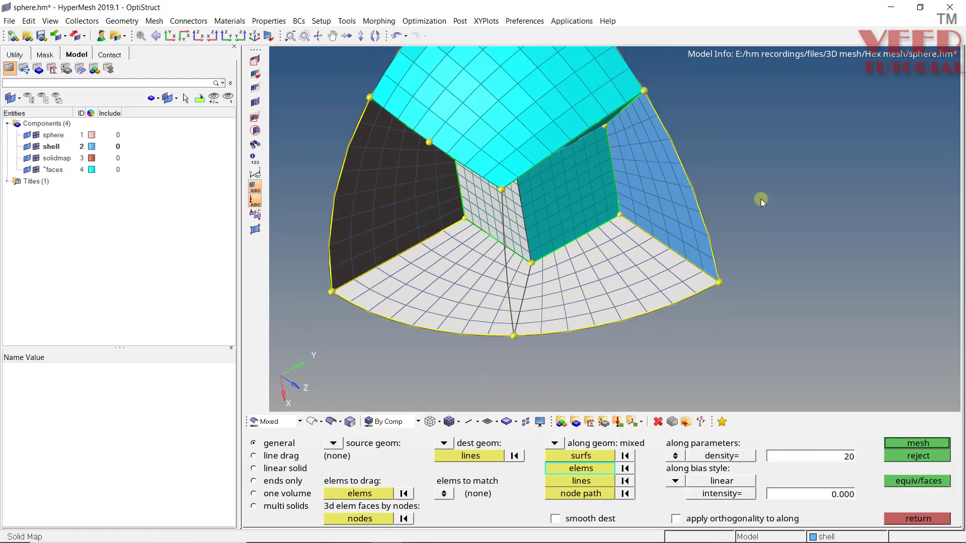
pyautogui.keyDown('shift'); pyautogui.moveTo(762, 200); pyautogui.dragTo(528, 358, button='right'); pyautogui.keyUp('shift')
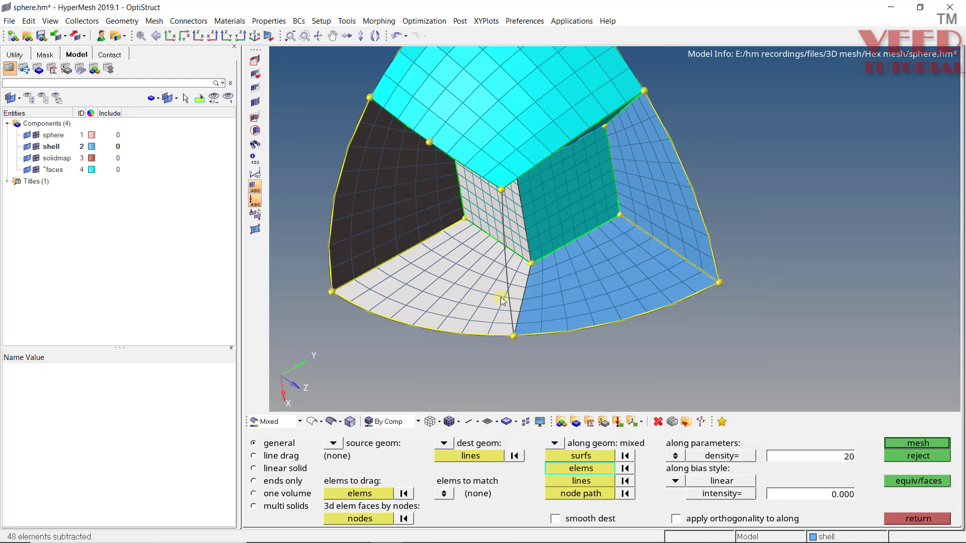
pyautogui.keyDown('ctrl'); pyautogui.moveTo(459, 338); pyautogui.dragTo(549, 254); pyautogui.keyUp('ctrl')
# Step: Add the side block's outer spherical surface and its boundary lines as along geometry, and solid-map mesh the block
pyautogui.click(589, 481)
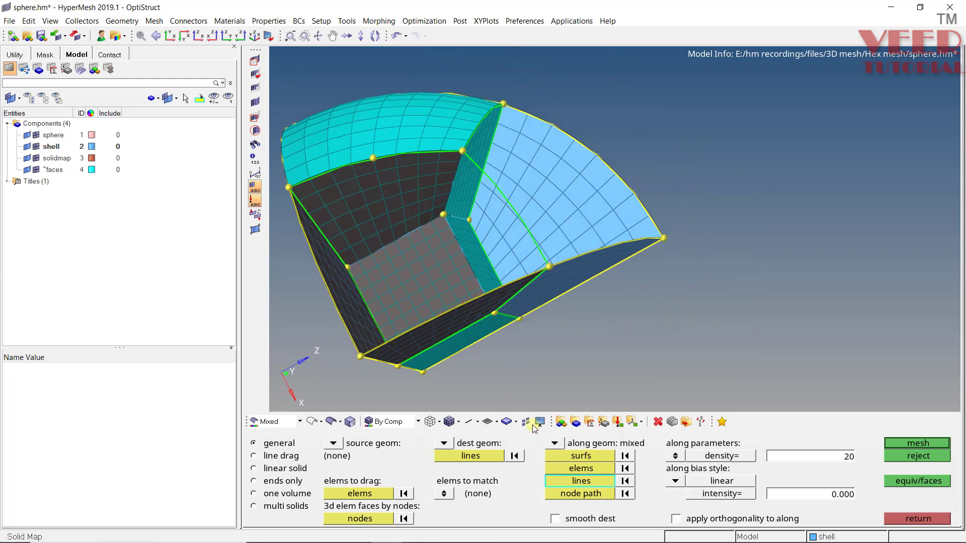
pyautogui.keyDown('ctrl'); pyautogui.scroll(1, 399, 172); pyautogui.keyUp('ctrl')
pyautogui.click(553, 459)
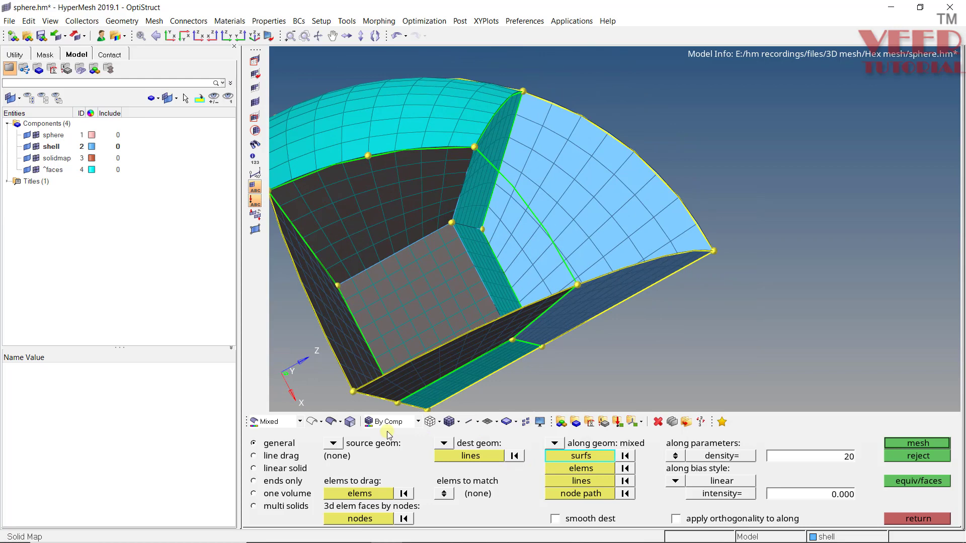
pyautogui.click(331, 423)
pyautogui.click(448, 219)
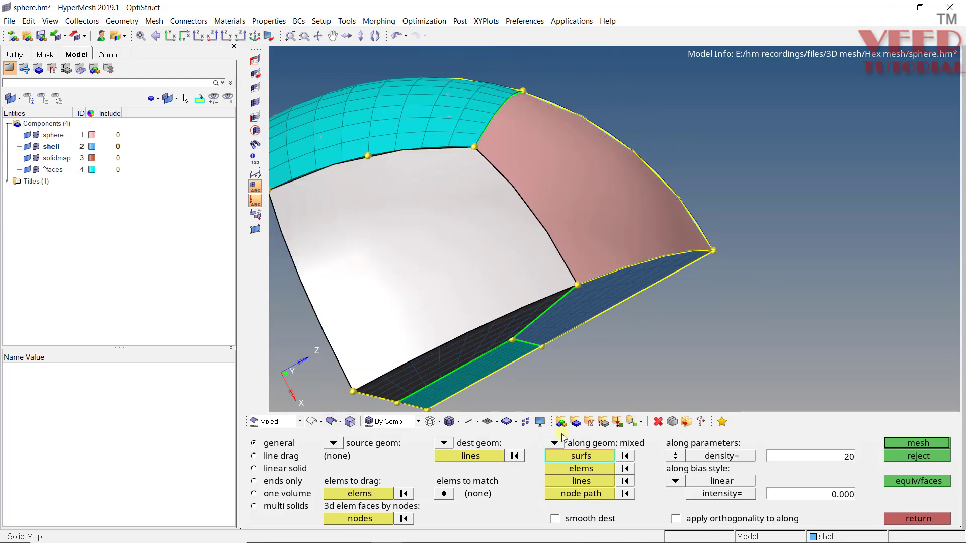
pyautogui.click(586, 482)
pyautogui.click(302, 421)
pyautogui.click(312, 422)
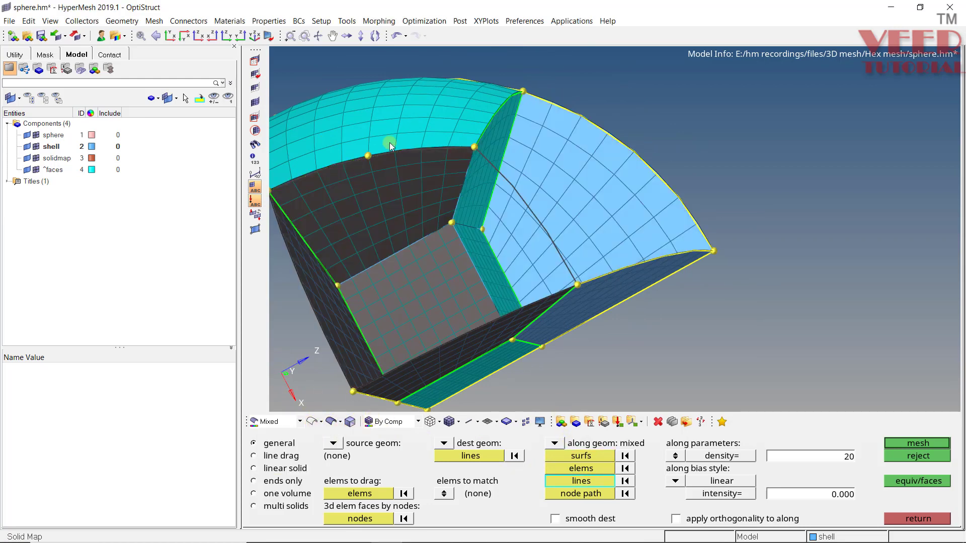
pyautogui.click(389, 151)
pyautogui.click(659, 382)
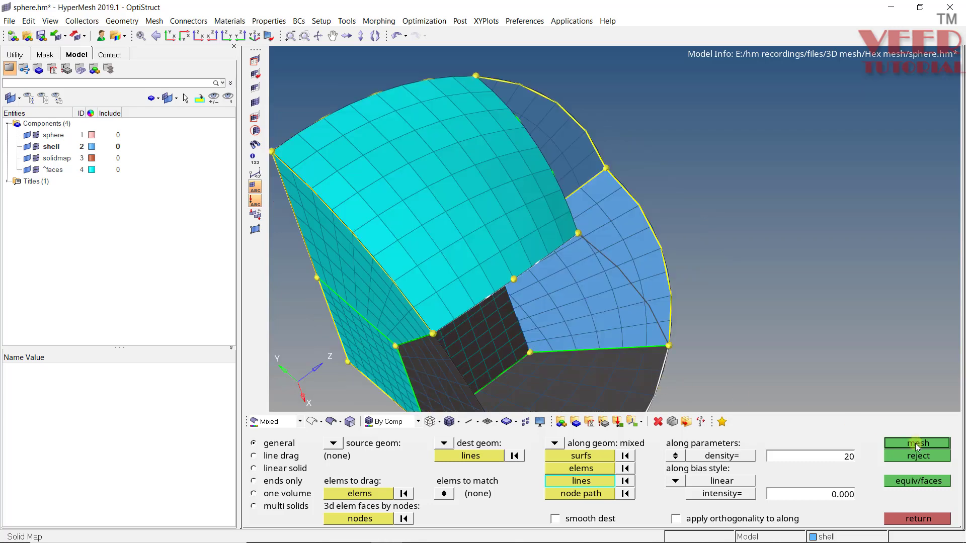
pyautogui.click(917, 443)
pyautogui.keyDown('ctrl'); pyautogui.moveTo(527, 250); pyautogui.dragTo(582, 273); pyautogui.keyUp('ctrl')
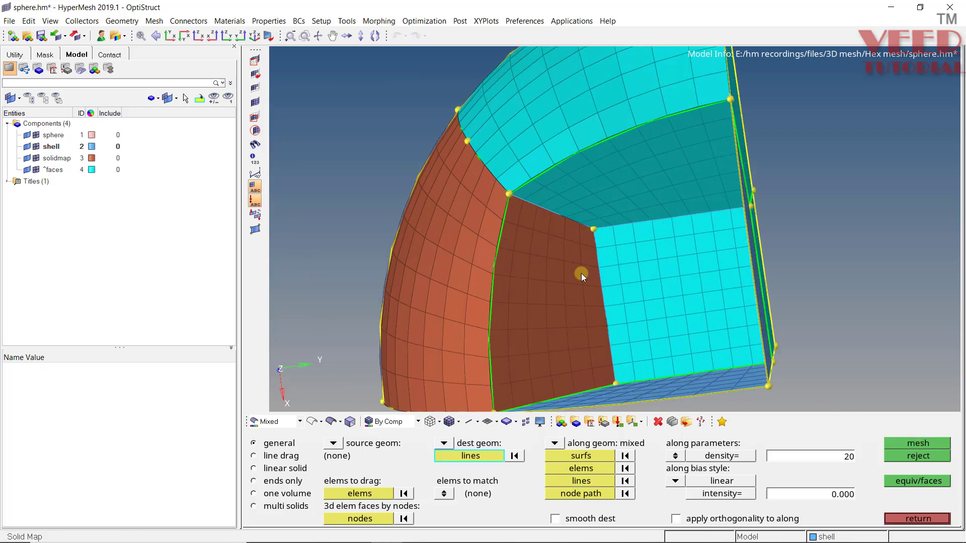
# Step: Delete the old faces and find the faces of the solidmap component again, including the new side block
pyautogui.click(924, 519)
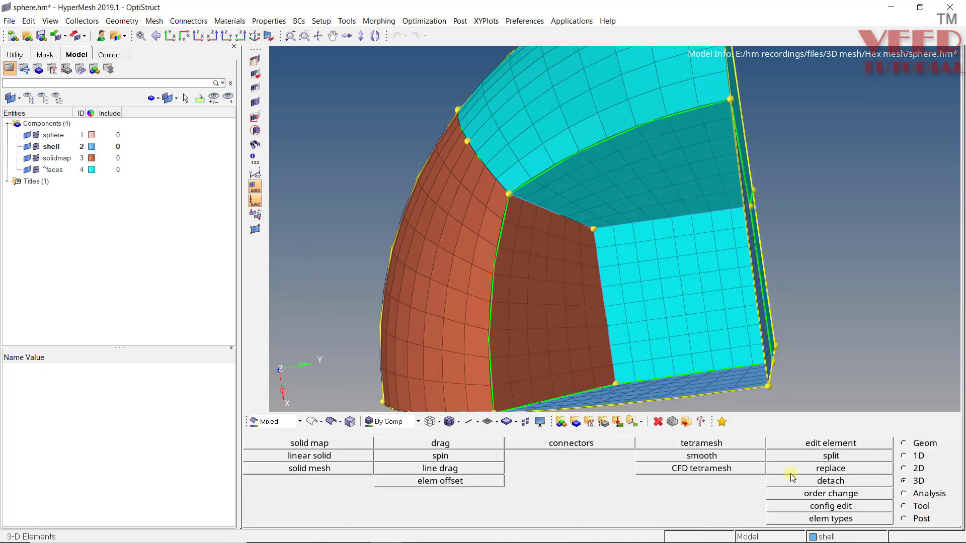
pyautogui.click(904, 507)
pyautogui.click(701, 468)
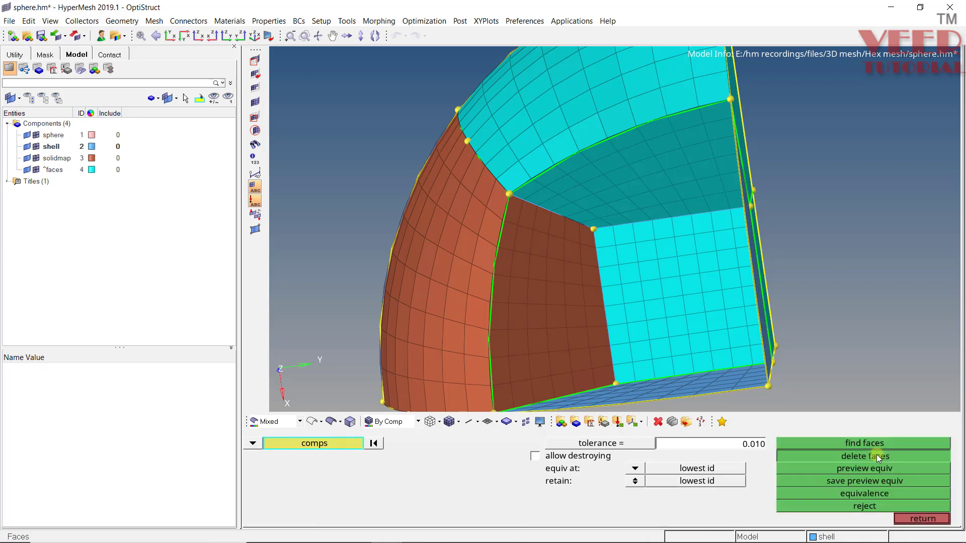
pyautogui.click(876, 455)
pyautogui.click(565, 218)
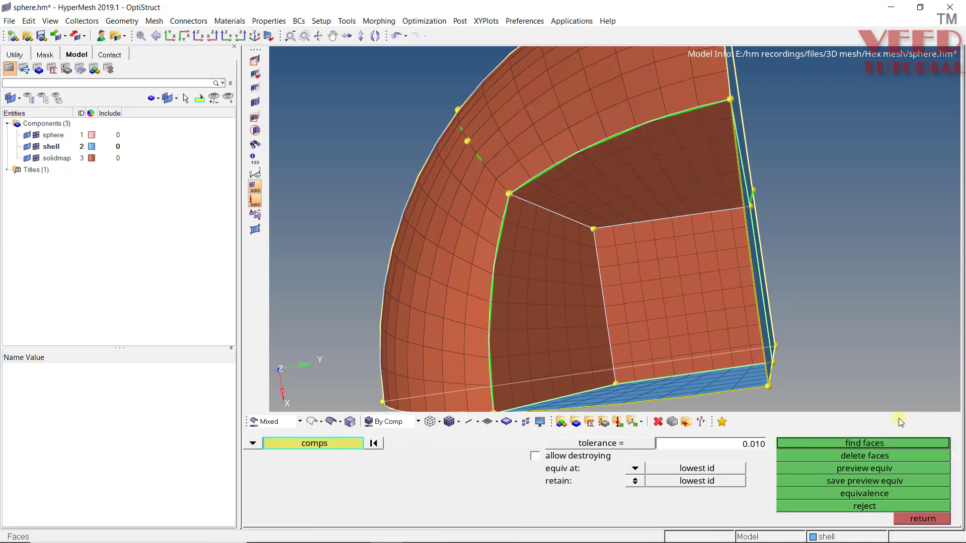
pyautogui.click(878, 443)
pyautogui.click(917, 519)
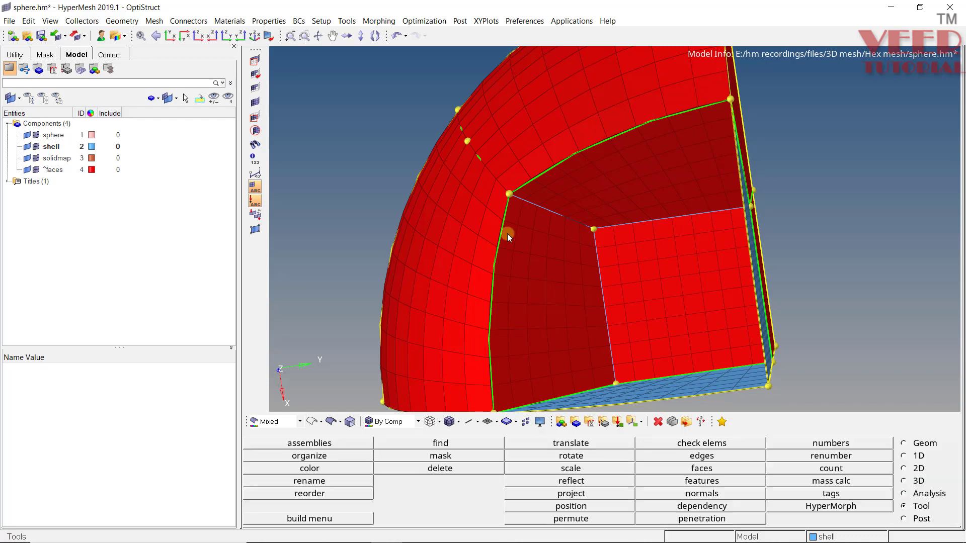
# Step: Hide the solidmap component's elements and pick the last block's flat patch opposite the side block, by face, as elements to drag
pyautogui.scroll(-4, 507, 233)
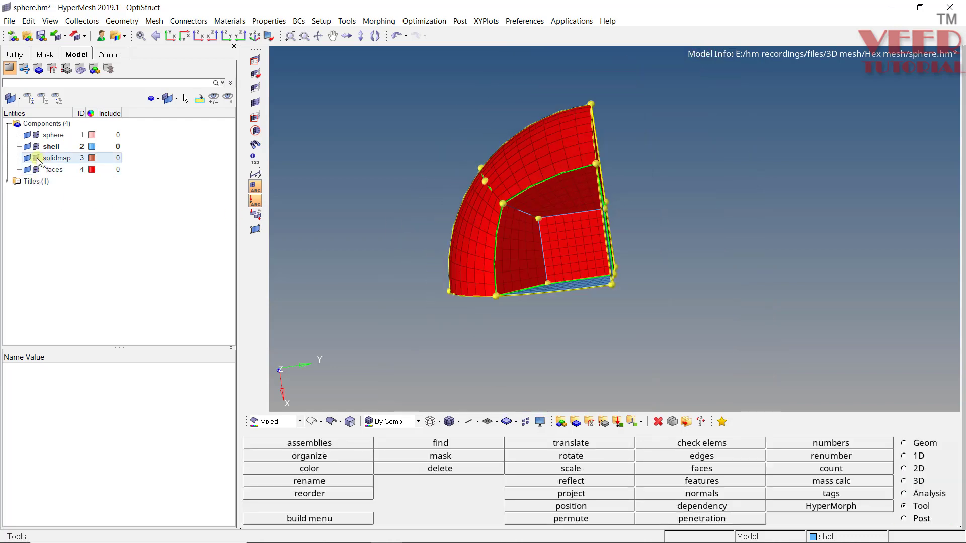
pyautogui.keyDown('ctrl'); pyautogui.moveTo(486, 205); pyautogui.dragTo(524, 216); pyautogui.keyUp('ctrl')
pyautogui.keyDown('ctrl'); pyautogui.scroll(4, 521, 208); pyautogui.keyUp('ctrl')
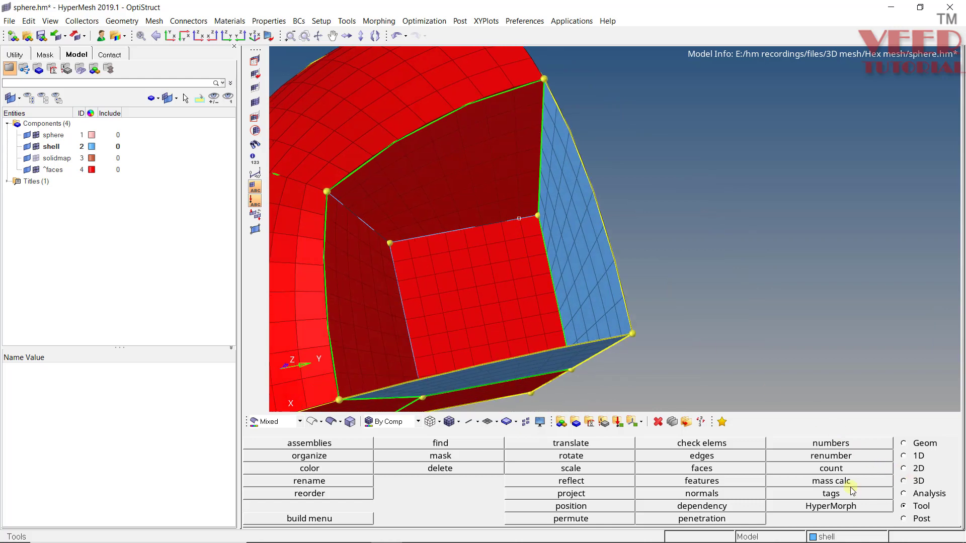
pyautogui.click(904, 481)
pyautogui.click(330, 444)
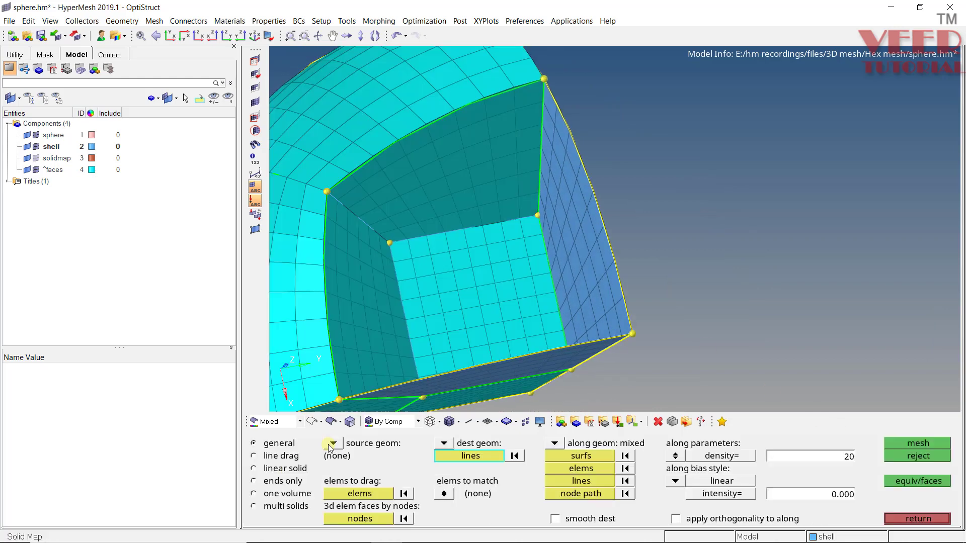
pyautogui.click(366, 495)
pyautogui.keyDown('ctrl'); pyautogui.moveTo(469, 255); pyautogui.dragTo(578, 256); pyautogui.keyUp('ctrl')
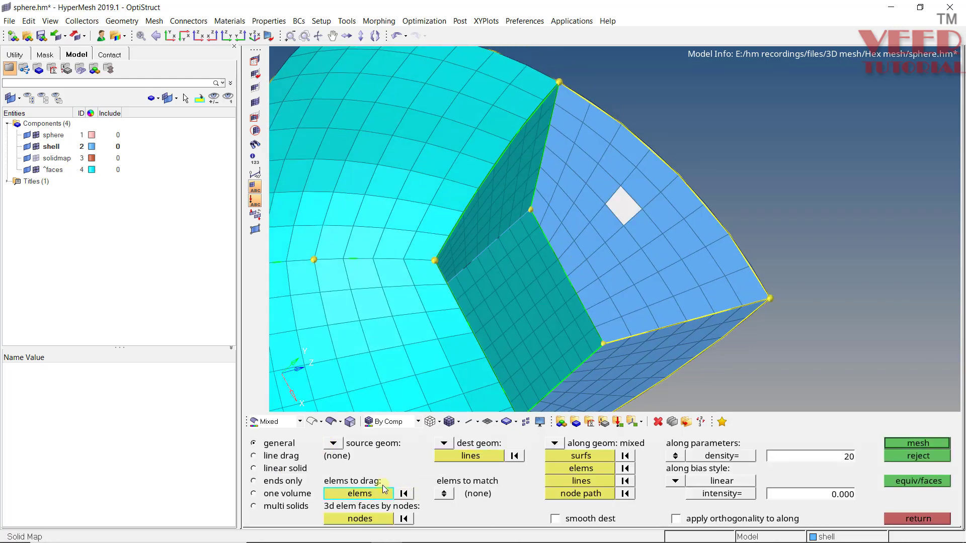
pyautogui.click(367, 494)
pyautogui.click(659, 494)
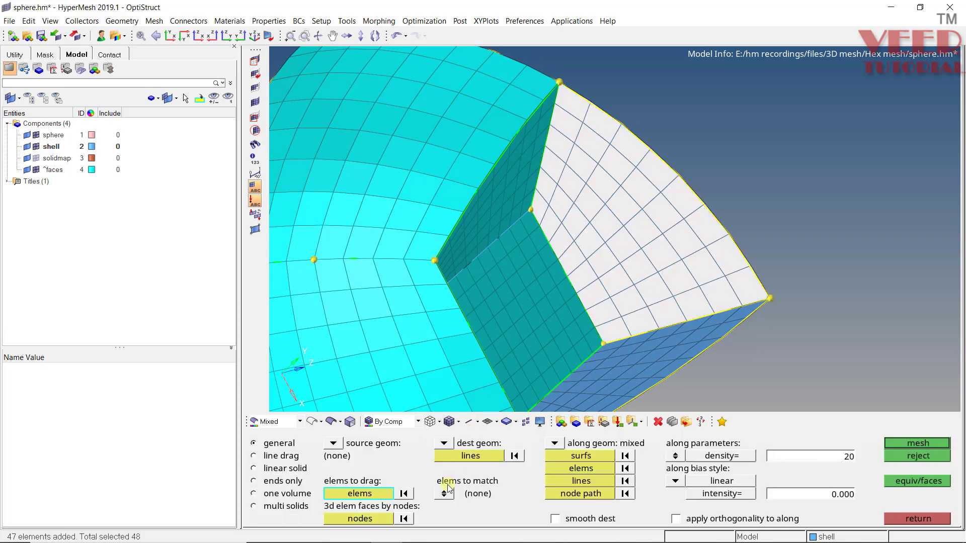
# Step: Set the destination geometry to none and pick the side block's shared face, by face, as elements to match
pyautogui.keyDown('ctrl'); pyautogui.moveTo(552, 253); pyautogui.dragTo(500, 282); pyautogui.keyUp('ctrl')
pyautogui.click(444, 444)
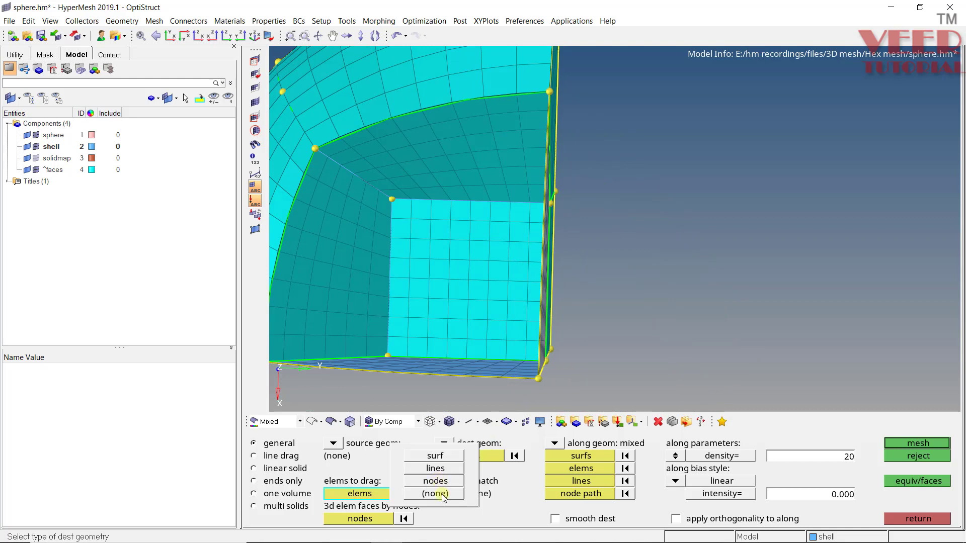
pyautogui.click(443, 498)
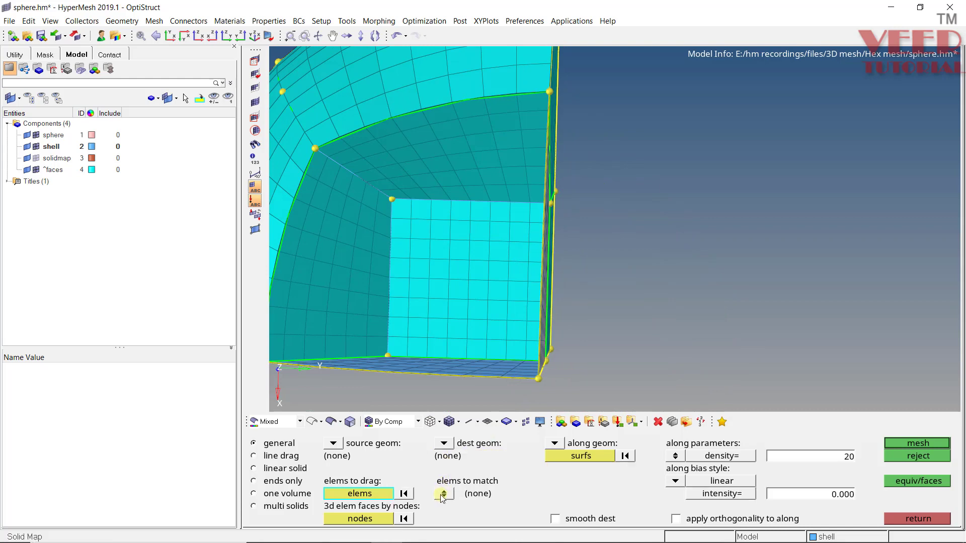
pyautogui.click(442, 494)
pyautogui.scroll(-3, 440, 252)
pyautogui.scroll(5, 452, 264)
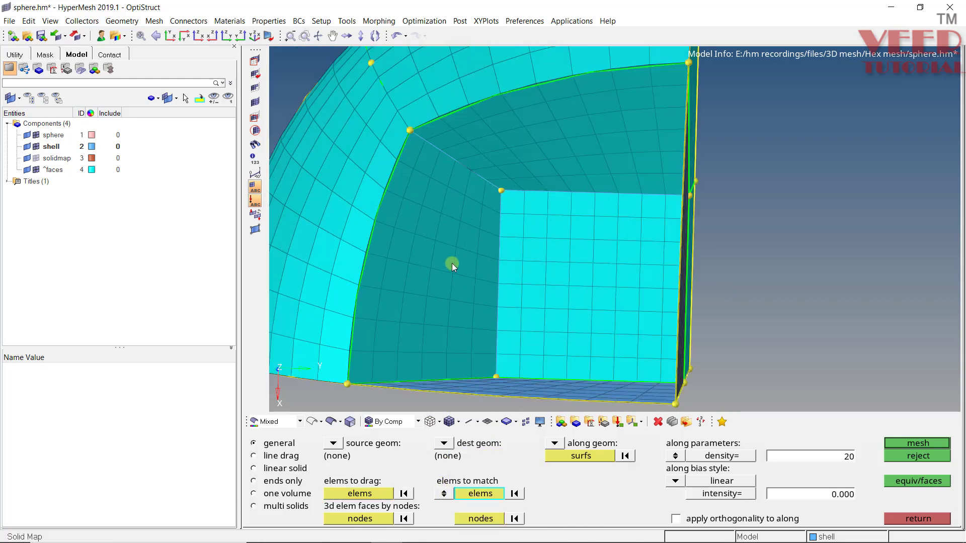
pyautogui.keyDown('ctrl'); pyautogui.moveTo(452, 263); pyautogui.dragTo(461, 235); pyautogui.keyUp('ctrl')
pyautogui.click(457, 254)
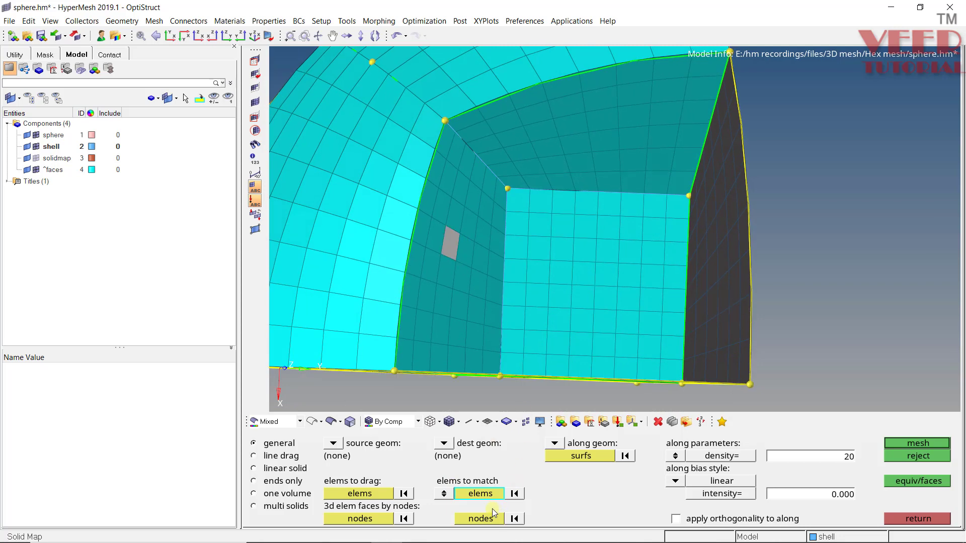
pyautogui.click(482, 495)
pyautogui.click(639, 494)
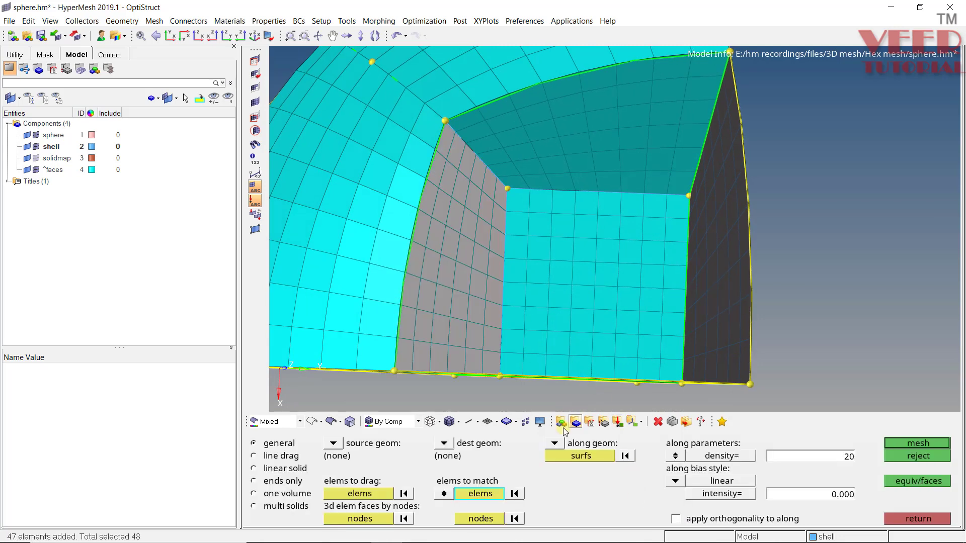
# Step: Set the along geometry to mixed and pick the cube's face and the last block's adjoining flat patch by face as along elements
pyautogui.click(554, 443)
pyautogui.click(546, 494)
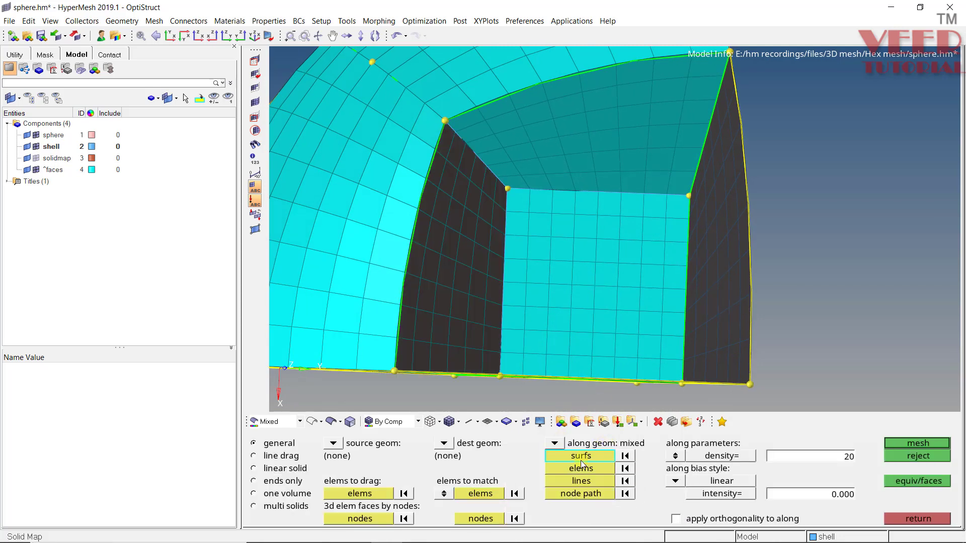
pyautogui.click(579, 470)
pyautogui.keyDown('ctrl'); pyautogui.moveTo(617, 234); pyautogui.dragTo(602, 342); pyautogui.keyUp('ctrl')
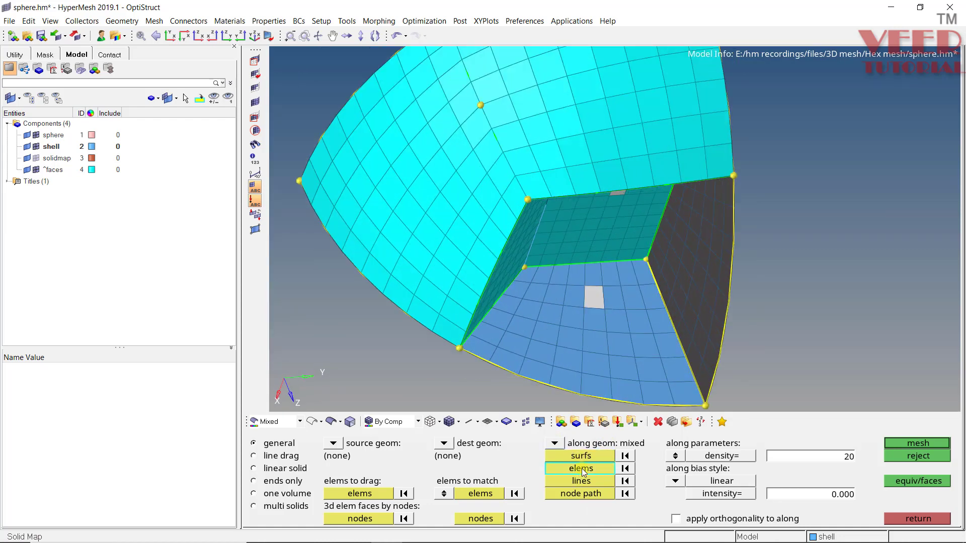
pyautogui.click(582, 469)
pyautogui.click(605, 486)
pyautogui.click(626, 288)
pyautogui.keyDown('ctrl'); pyautogui.moveTo(626, 288); pyautogui.dragTo(649, 206); pyautogui.keyUp('ctrl')
# Step: Pick the last block's outer spherical surface as an along surface and solid-map mesh the block
pyautogui.click(337, 425)
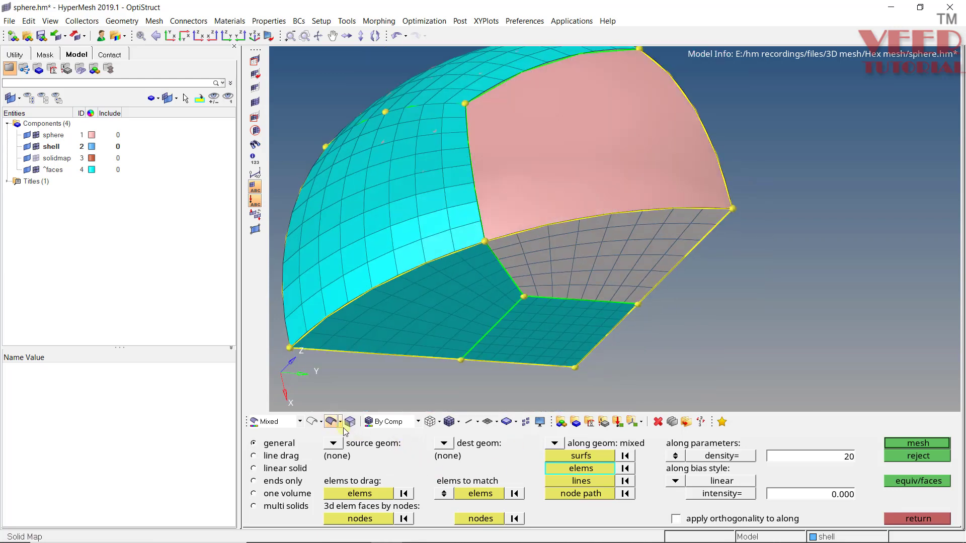
pyautogui.click(582, 456)
pyautogui.click(665, 185)
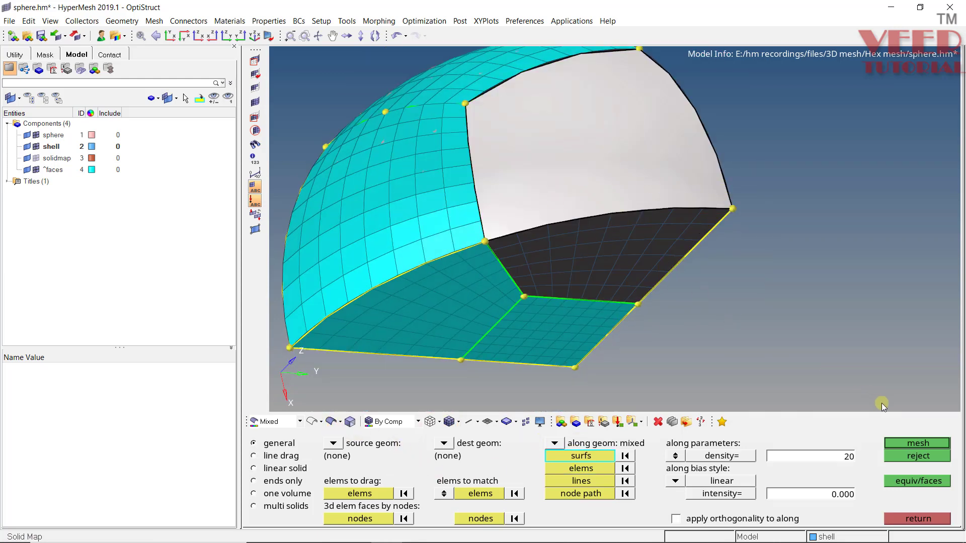
pyautogui.click(918, 444)
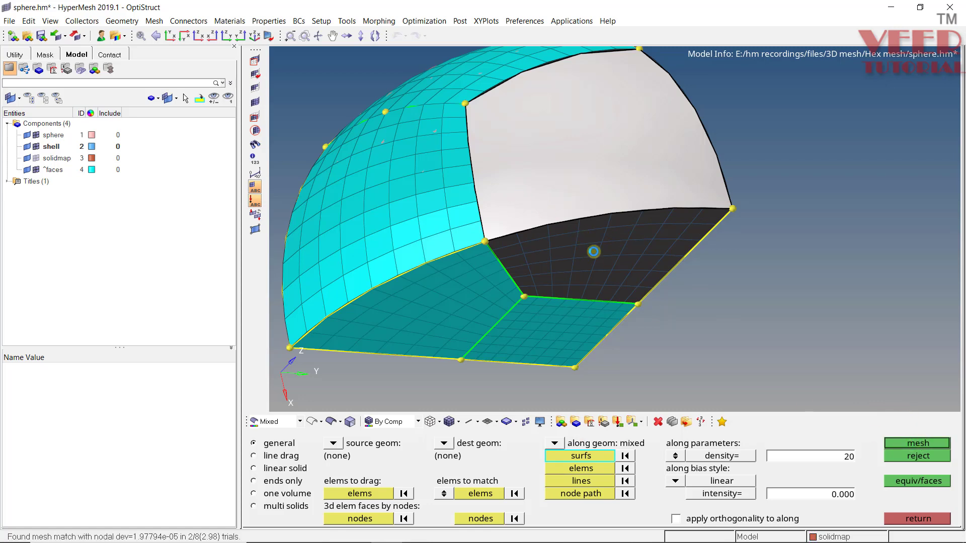
pyautogui.keyDown('ctrl'); pyautogui.moveTo(594, 252); pyautogui.dragTo(629, 264); pyautogui.keyUp('ctrl')
# Step: Delete the temporary faces from the model
pyautogui.click(915, 519)
pyautogui.click(920, 507)
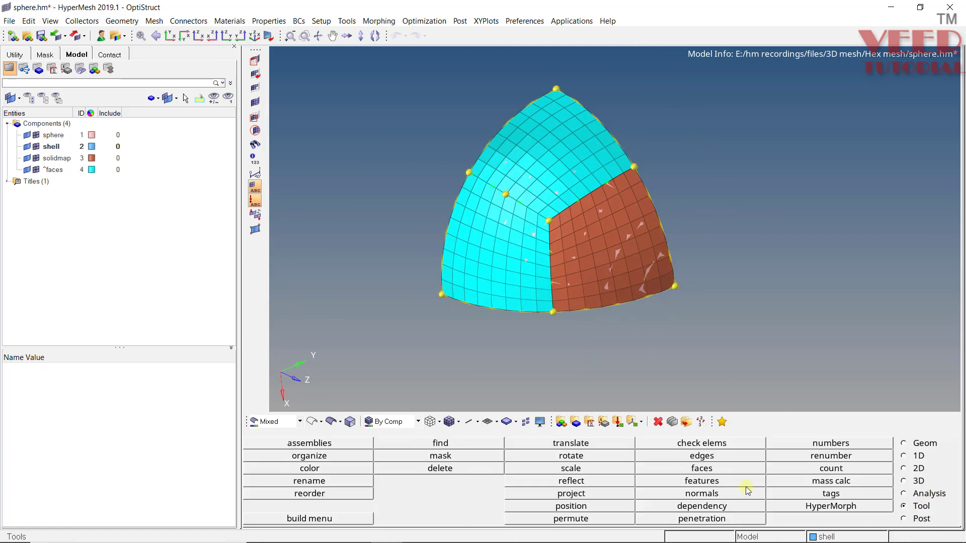
pyautogui.click(703, 468)
pyautogui.click(881, 455)
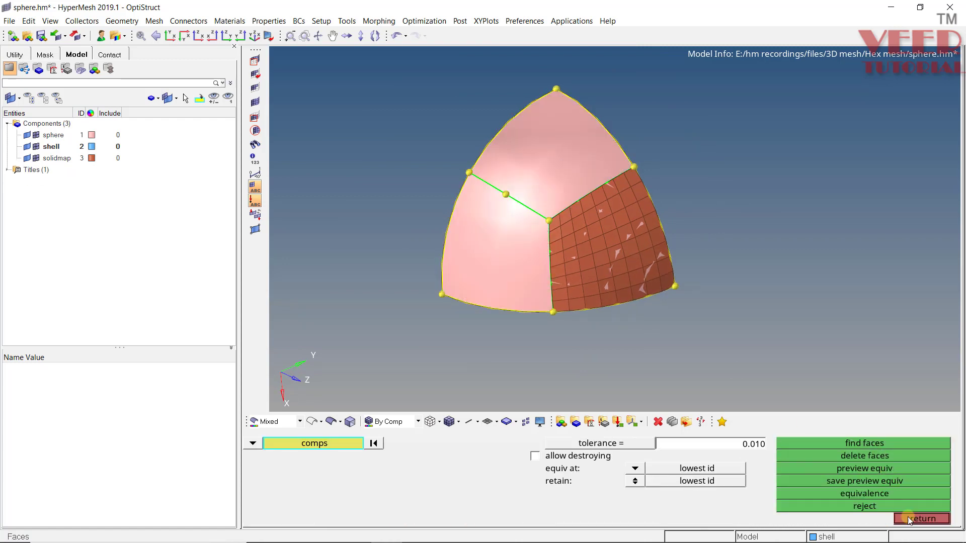
pyautogui.click(923, 519)
# Step: Hide the shell component's elements, keeping the solidmap component's hex elements displayed, and view the mesh from several sides
pyautogui.click(35, 159)
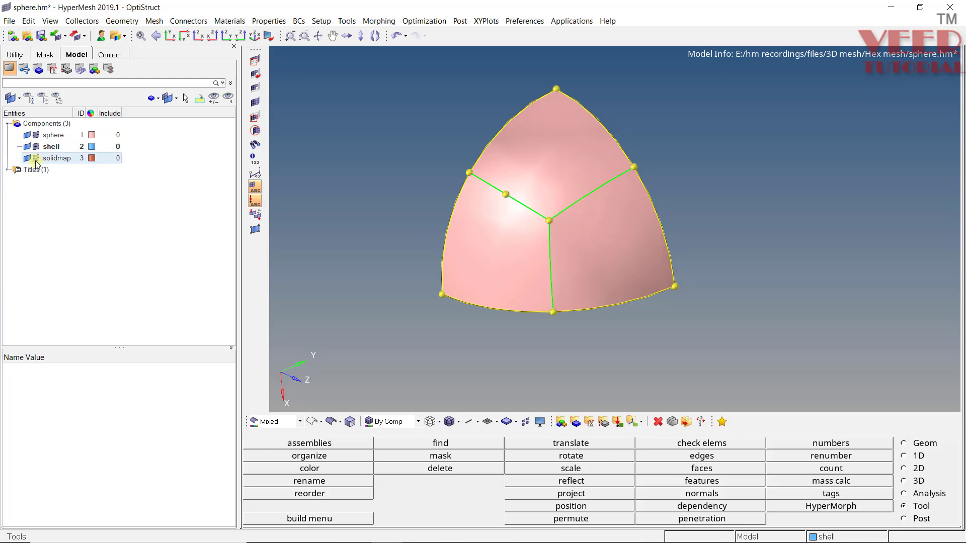
pyautogui.click(36, 159)
pyautogui.keyDown('ctrl'); pyautogui.moveTo(668, 210); pyautogui.dragTo(176, 242); pyautogui.keyUp('ctrl')
pyautogui.click(36, 146)
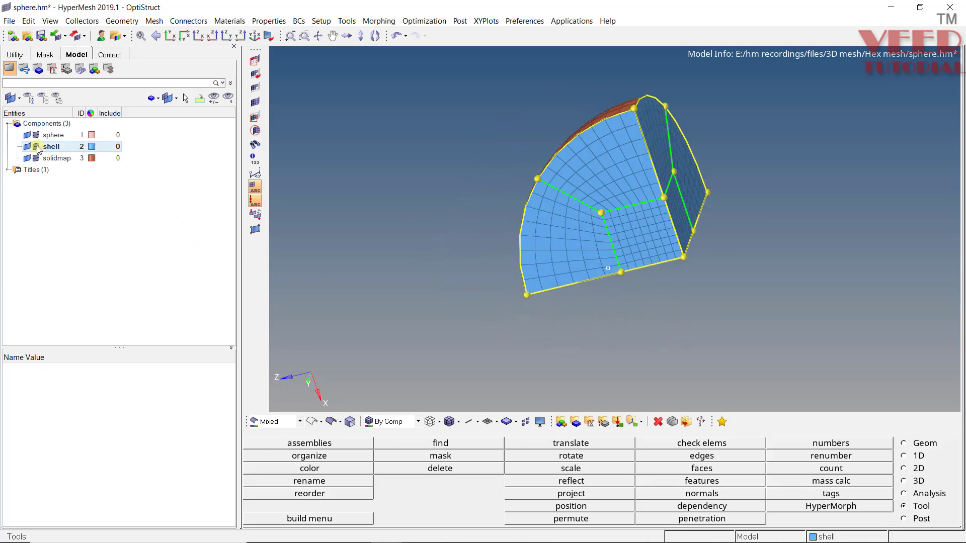
pyautogui.keyDown('ctrl'); pyautogui.moveTo(661, 188); pyautogui.dragTo(579, 216); pyautogui.keyUp('ctrl')
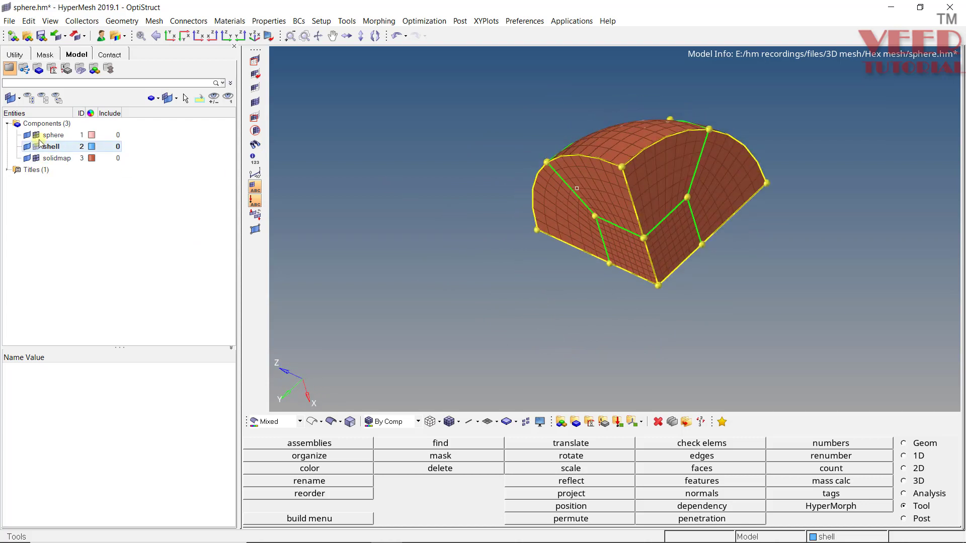
# Step: Delete the shell component from the model
pyautogui.click(62, 147)
pyautogui.rightClick(60, 146)
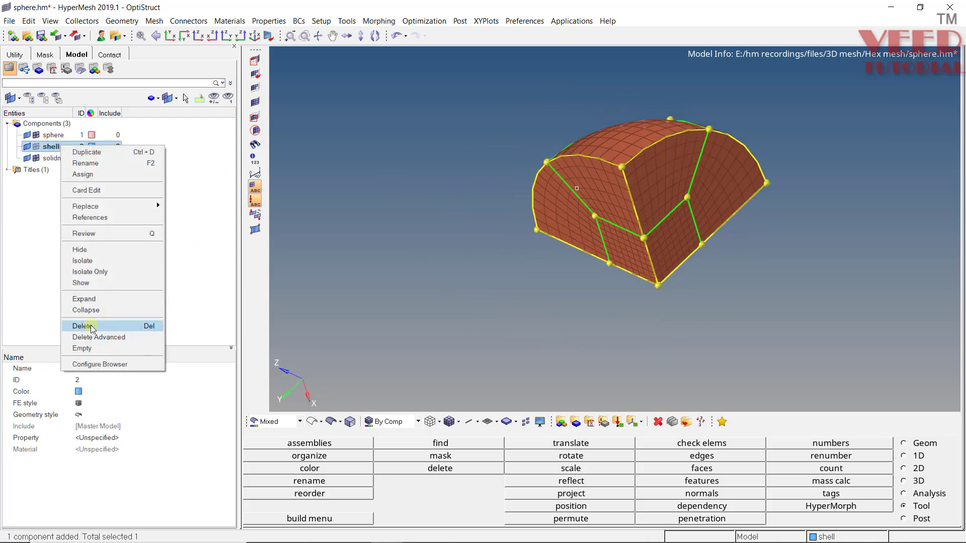
pyautogui.click(80, 325)
pyautogui.click(473, 312)
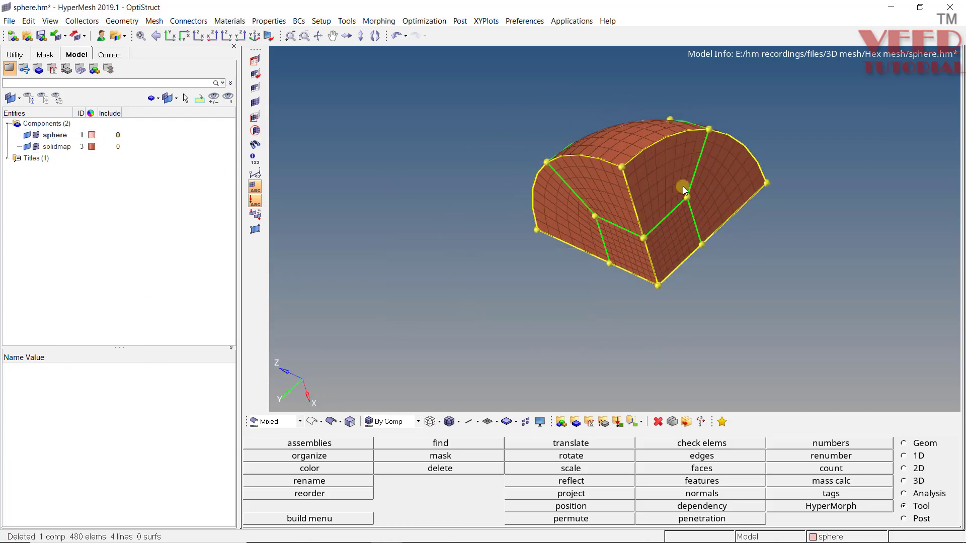
# Step: Check the 3D elements for skew, minimum tria angle, minimum and maximum quad angles, and minimum and maximum length
pyautogui.keyDown('ctrl'); pyautogui.moveTo(682, 190); pyautogui.dragTo(833, 448); pyautogui.keyUp('ctrl')
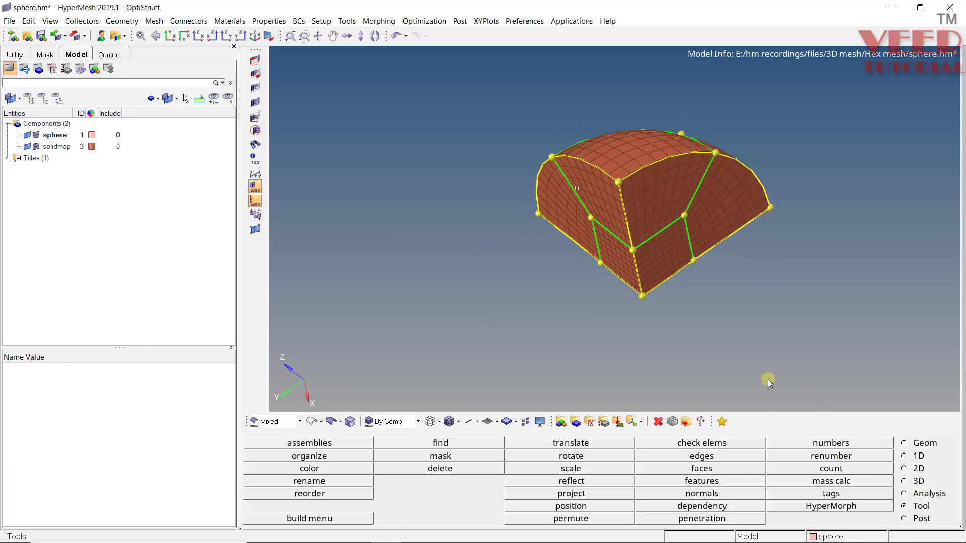
pyautogui.press('F10')
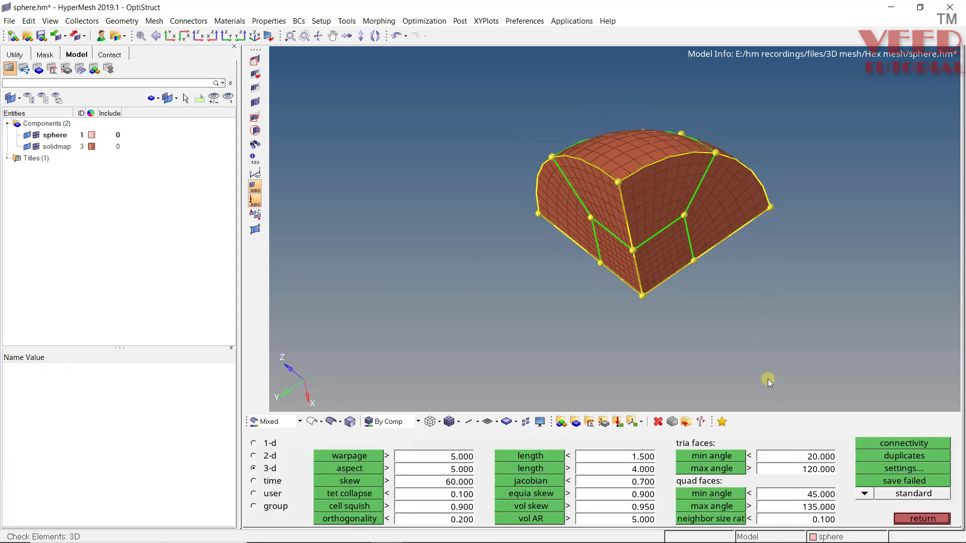
pyautogui.click(354, 483)
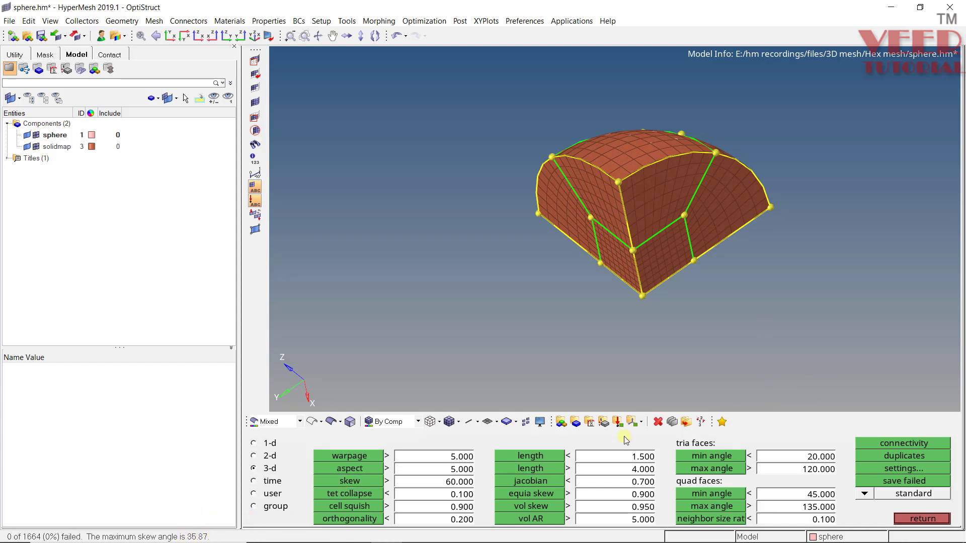
pyautogui.click(722, 456)
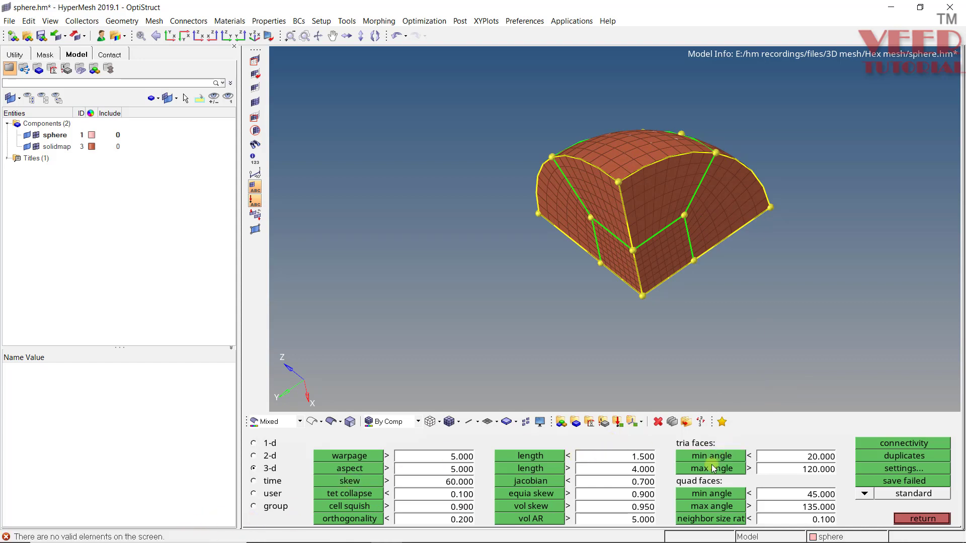
pyautogui.click(713, 493)
pyautogui.click(697, 508)
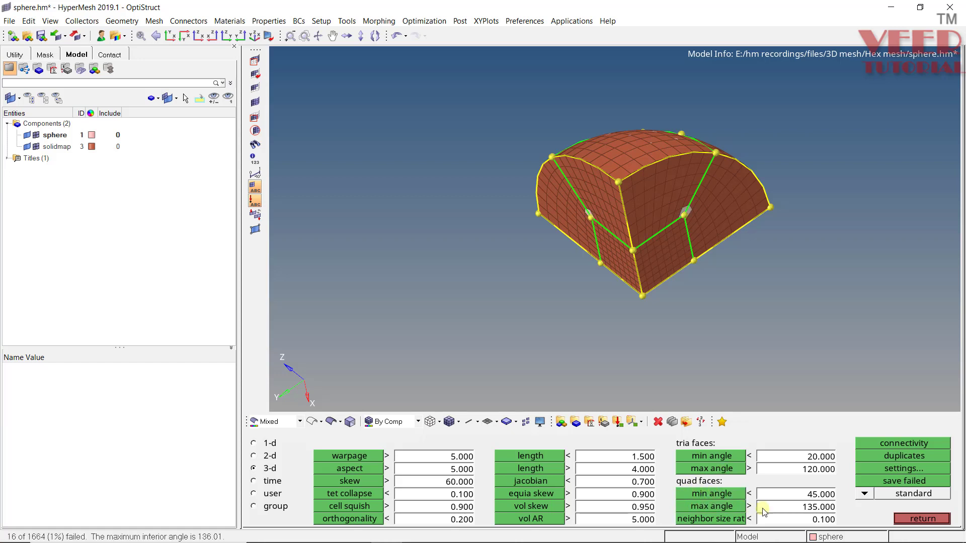
pyautogui.click(537, 455)
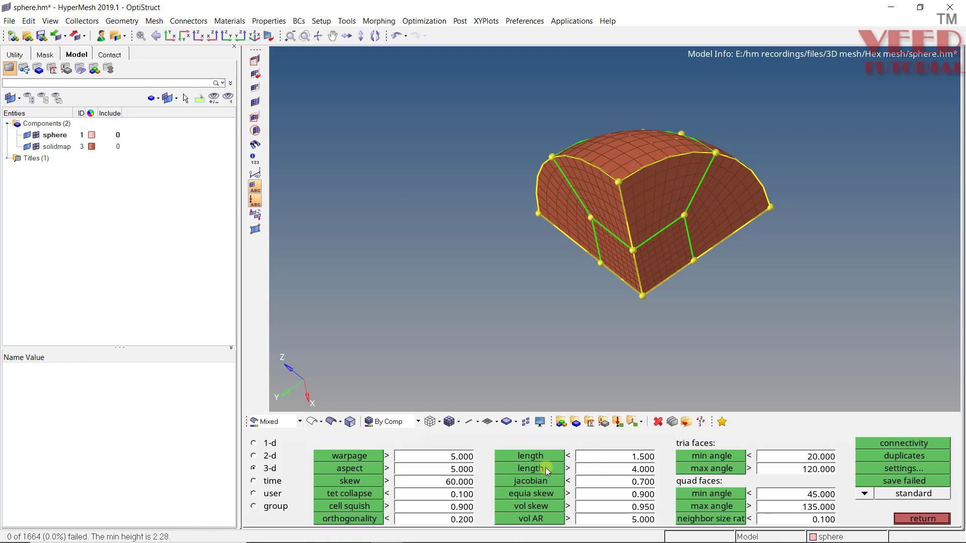
pyautogui.click(544, 468)
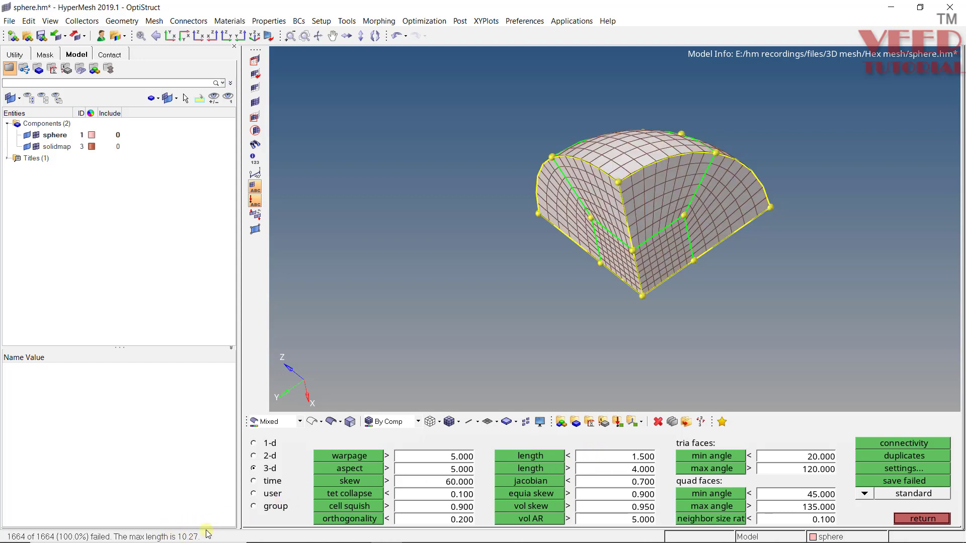
pyautogui.click(919, 524)
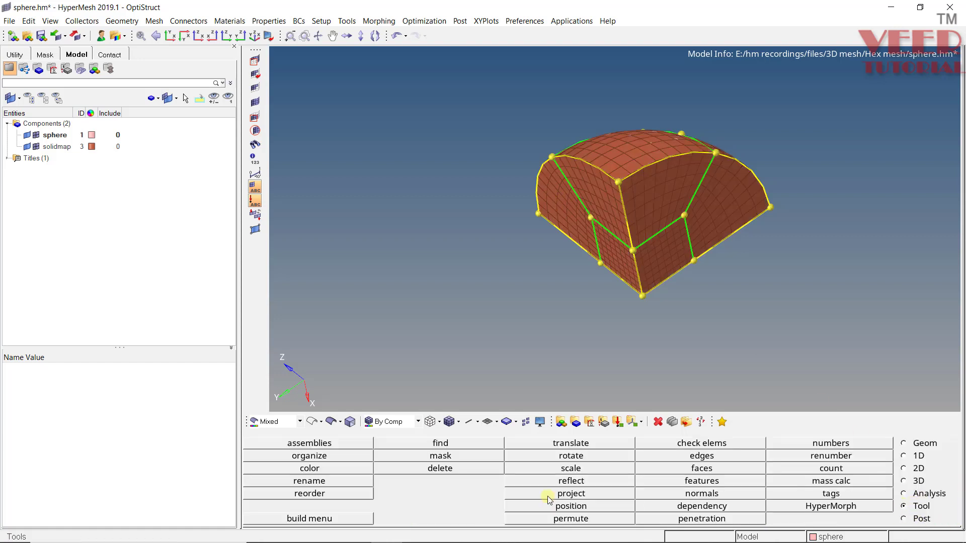
# Step: Start the Reflect tool with elements as the entity type and the x-axis as the reflection plane normal
pyautogui.click(572, 481)
pyautogui.scroll(-3, 390, 263)
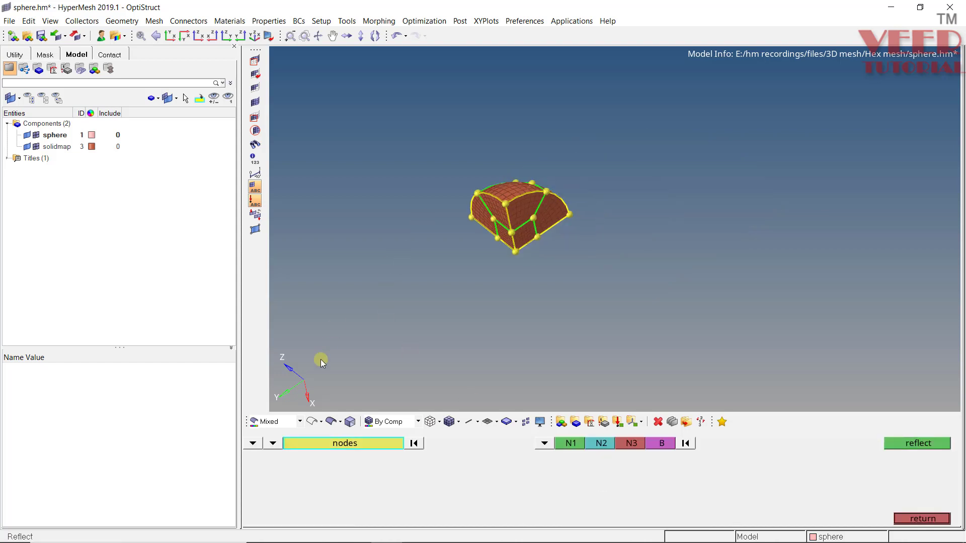
pyautogui.click(261, 445)
pyautogui.click(255, 445)
pyautogui.click(322, 468)
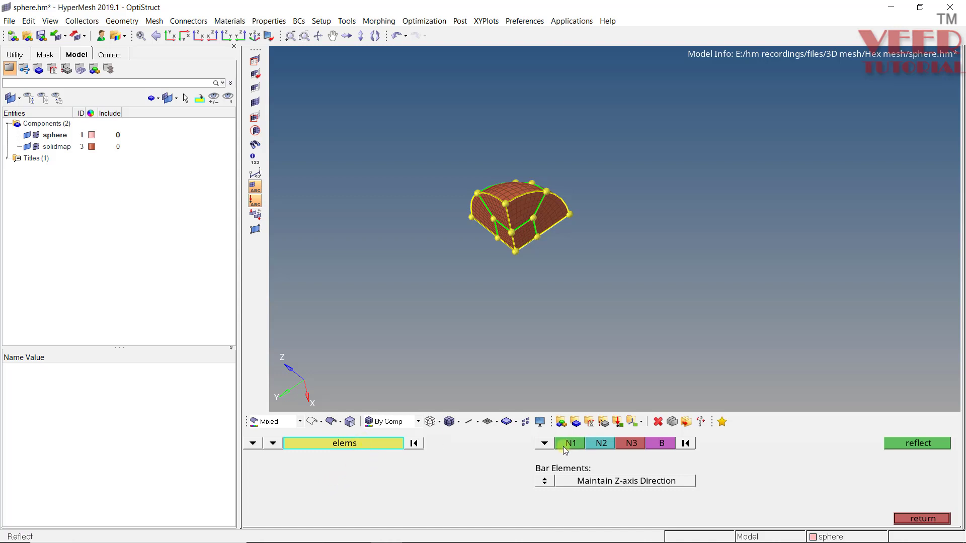
pyautogui.click(544, 443)
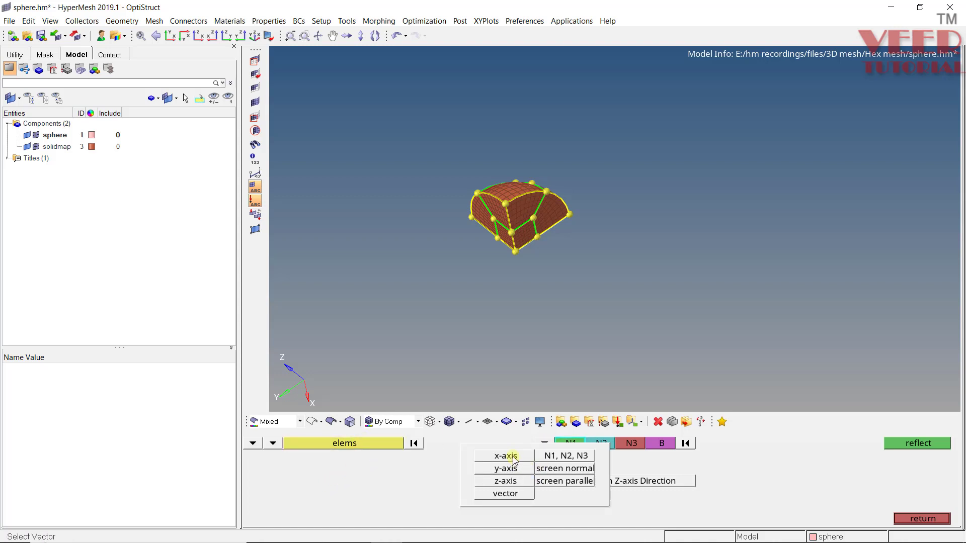
pyautogui.click(506, 455)
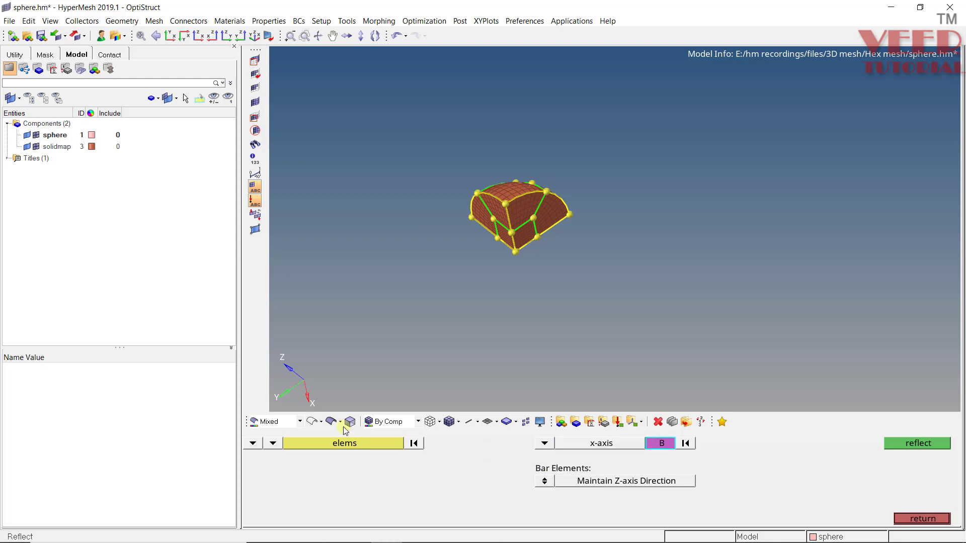
# Step: Select all displayed elements for reflection and duplicate them in their original component
pyautogui.click(323, 442)
pyautogui.click(327, 442)
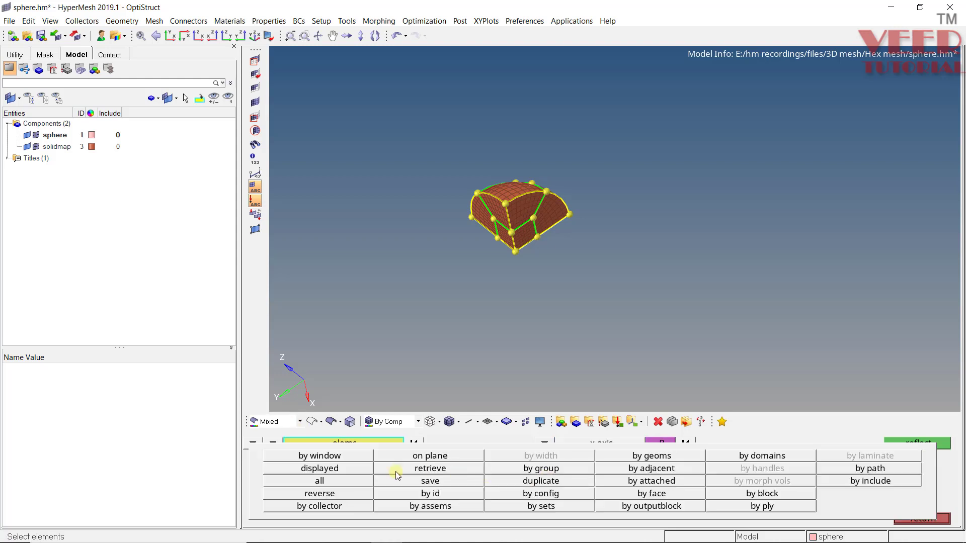
pyautogui.click(358, 469)
pyautogui.click(359, 446)
pyautogui.click(531, 478)
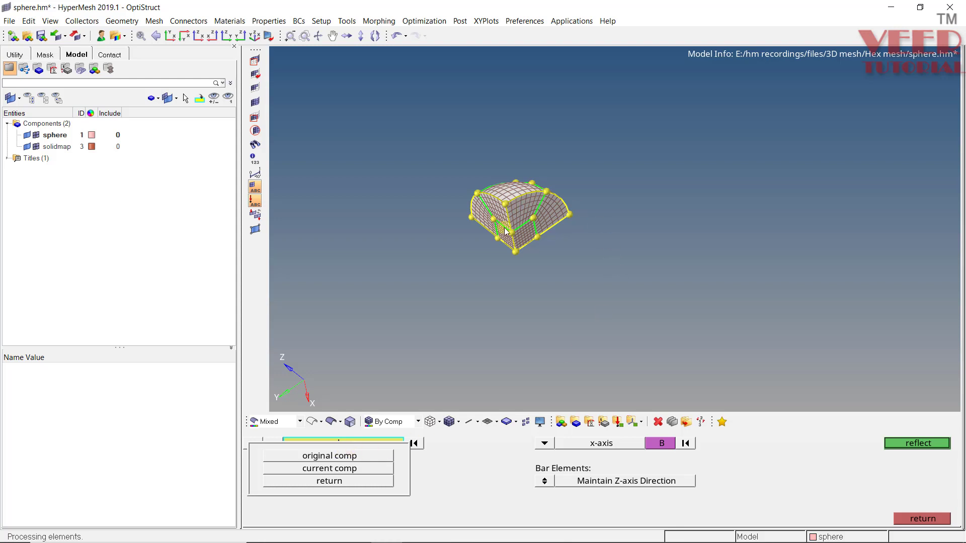
pyautogui.click(349, 465)
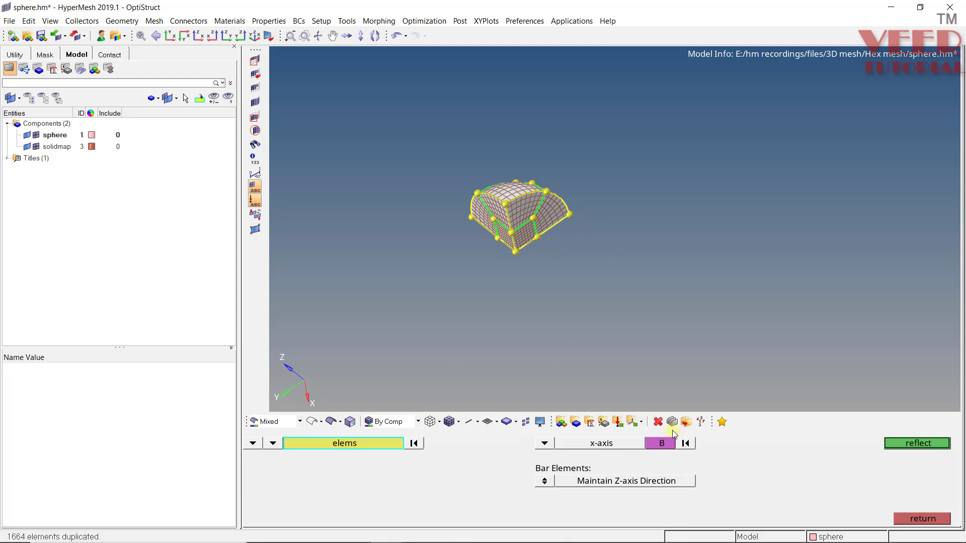
# Step: Pick the corner node at the sphere's centre as the base and reflect the duplicated elements about the x-axis
pyautogui.click(662, 443)
pyautogui.scroll(3, 537, 303)
pyautogui.scroll(5, 537, 302)
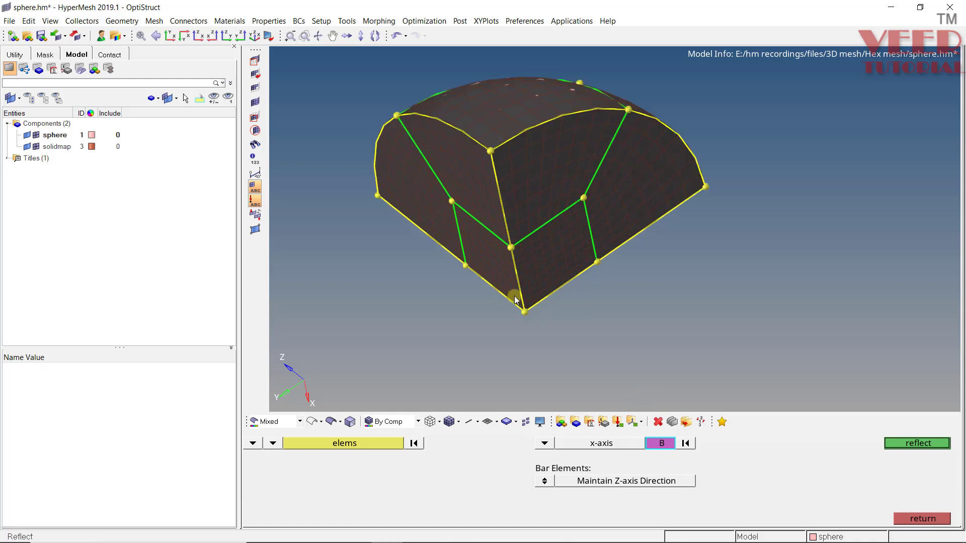
pyautogui.scroll(-1, 534, 317)
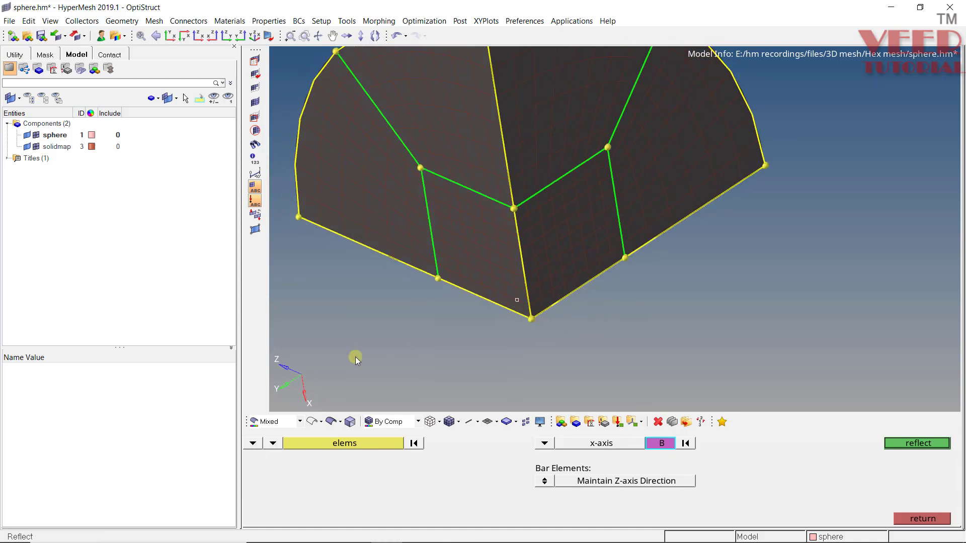
pyautogui.scroll(4, 533, 317)
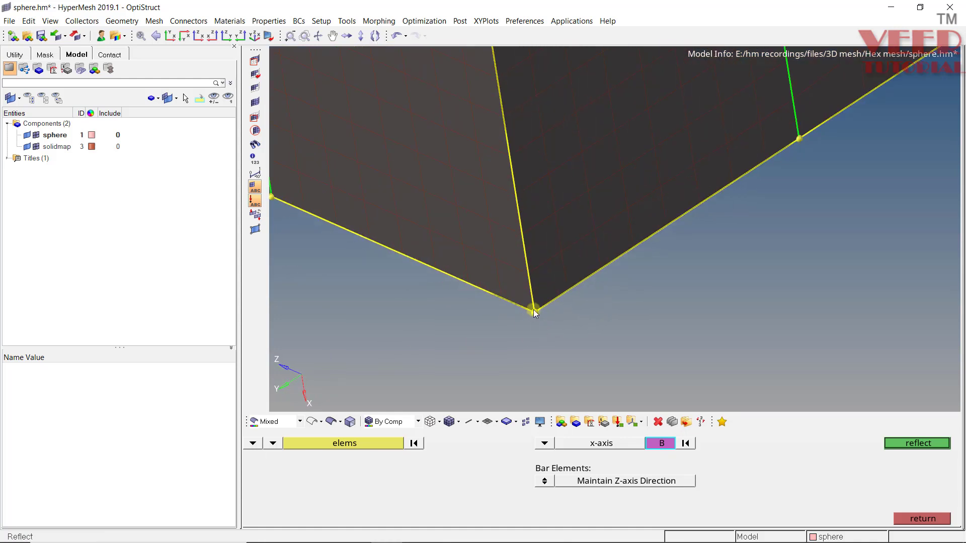
pyautogui.scroll(-3, 532, 308)
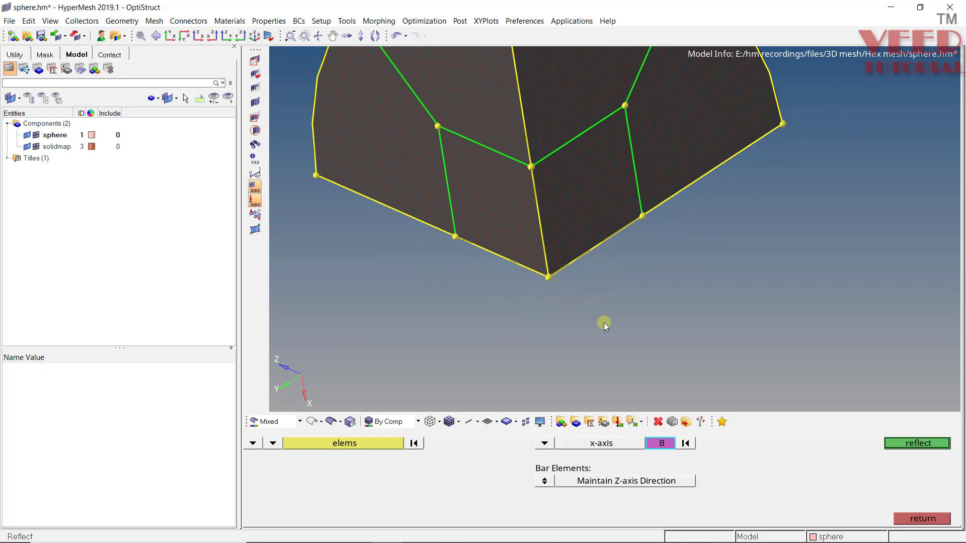
pyautogui.click(921, 443)
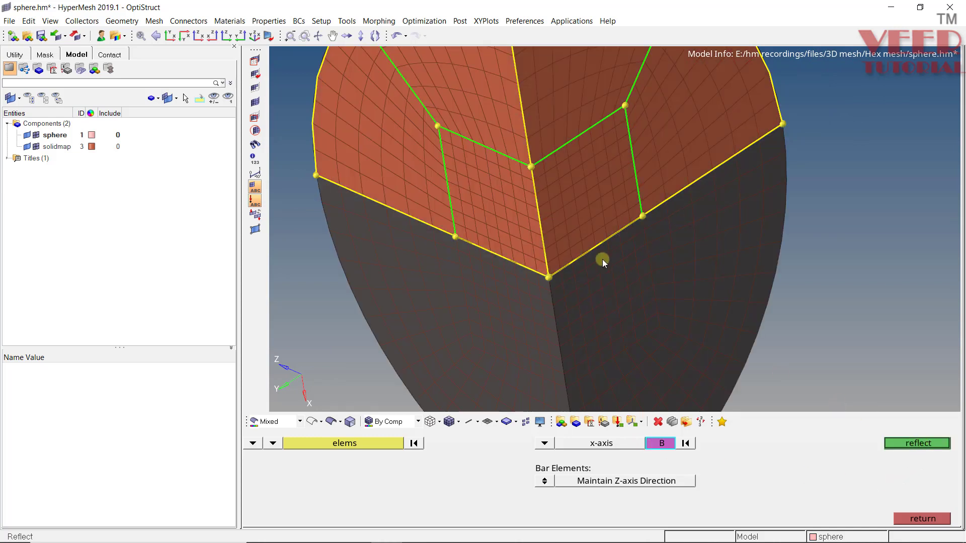
pyautogui.scroll(-3, 603, 258)
pyautogui.click(916, 518)
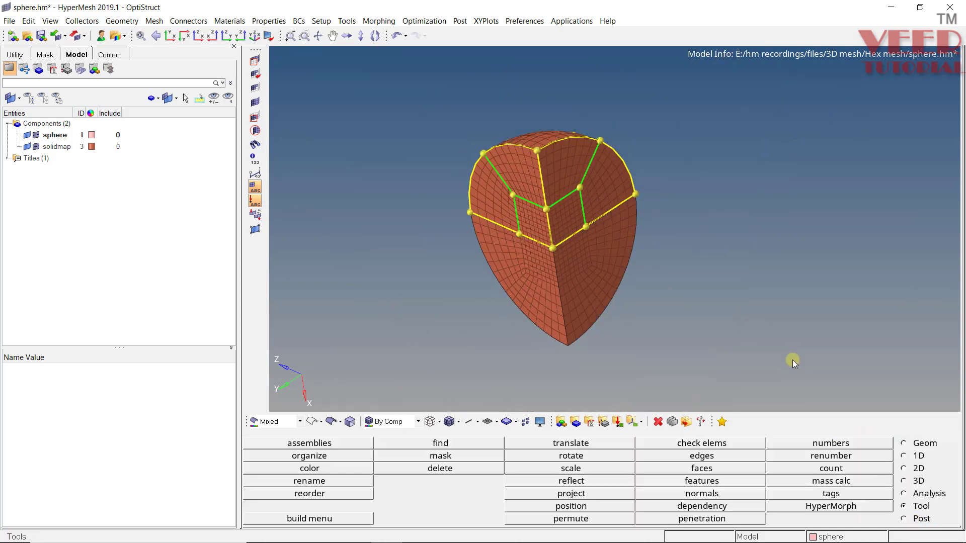
# Step: Start the Edges tool on elements and select all displayed elements of the original and mirrored mesh
pyautogui.click(702, 456)
pyautogui.click(254, 447)
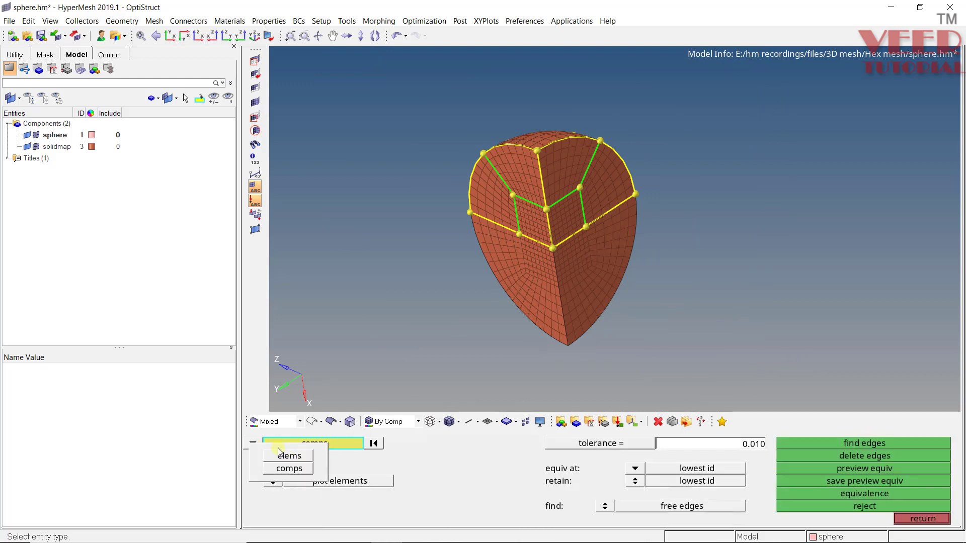
pyautogui.click(283, 454)
pyautogui.click(325, 444)
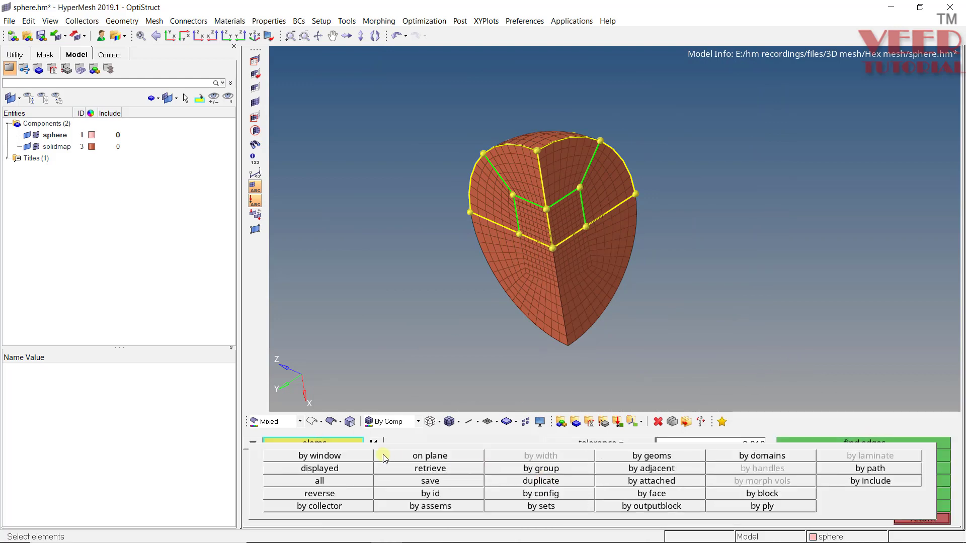
pyautogui.click(295, 469)
# Step: Set the edges tolerance to 0.1, preview the coincident nodes between the two mesh halves and equivalence them
pyautogui.click(747, 445)
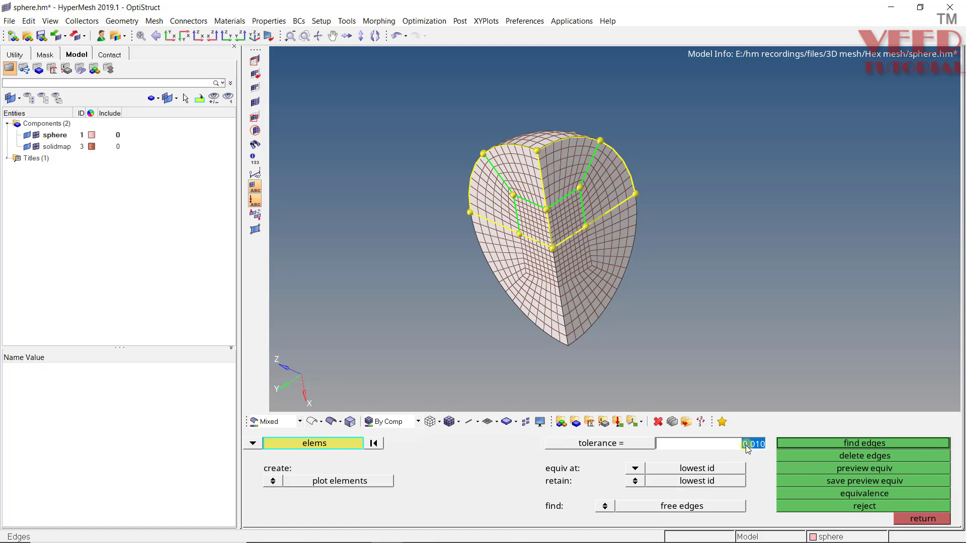
pyautogui.write('0.')
pyautogui.write('0.1')
pyautogui.press('Return')
pyautogui.click(895, 470)
pyautogui.click(869, 494)
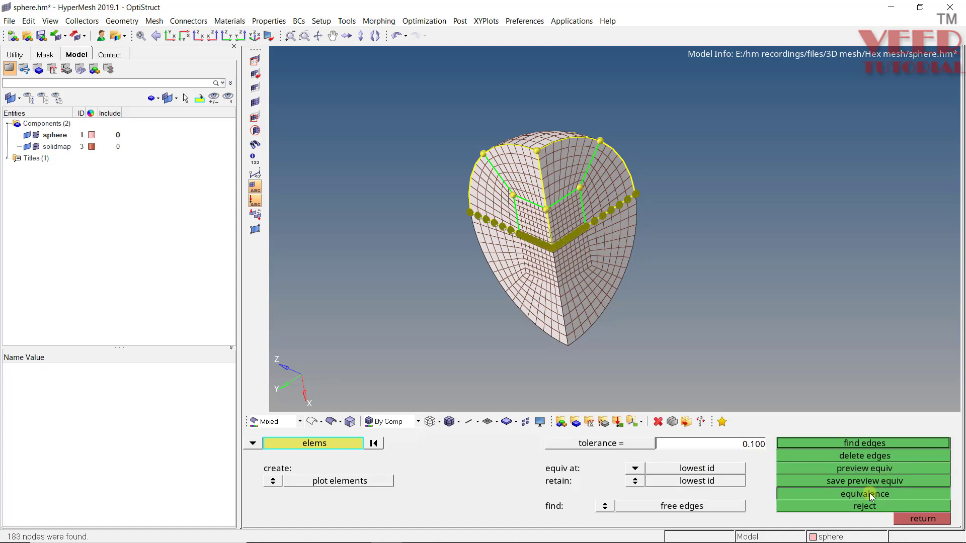
pyautogui.click(925, 518)
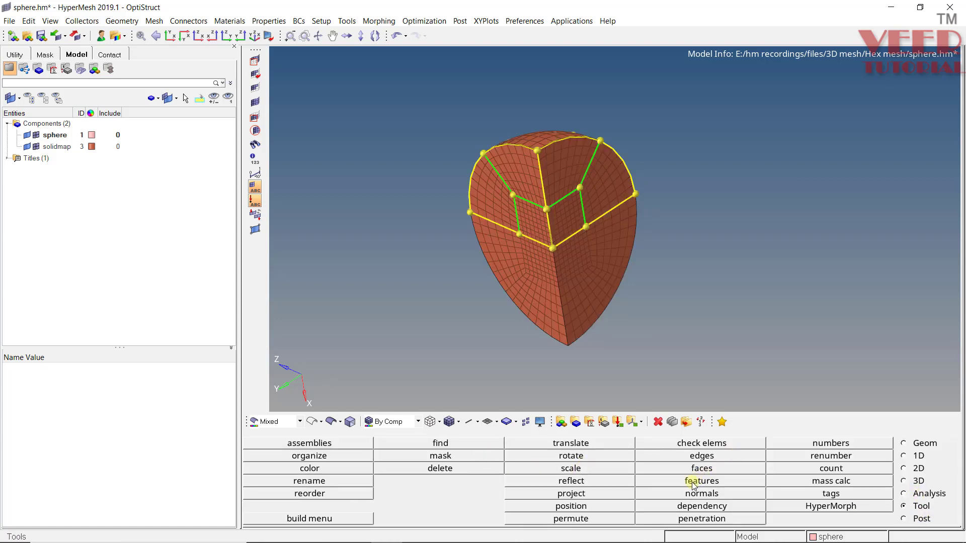
# Step: Restart the Reflect tool, select all displayed elements and duplicate them in their original component
pyautogui.click(591, 479)
pyautogui.keyDown('ctrl'); pyautogui.moveTo(589, 276); pyautogui.dragTo(496, 289); pyautogui.keyUp('ctrl')
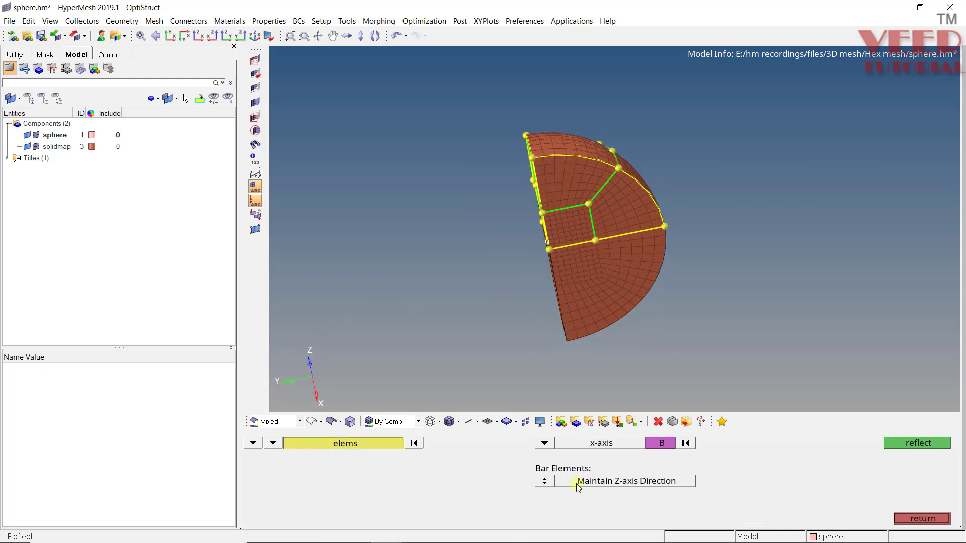
pyautogui.click(313, 442)
pyautogui.click(341, 470)
pyautogui.click(343, 446)
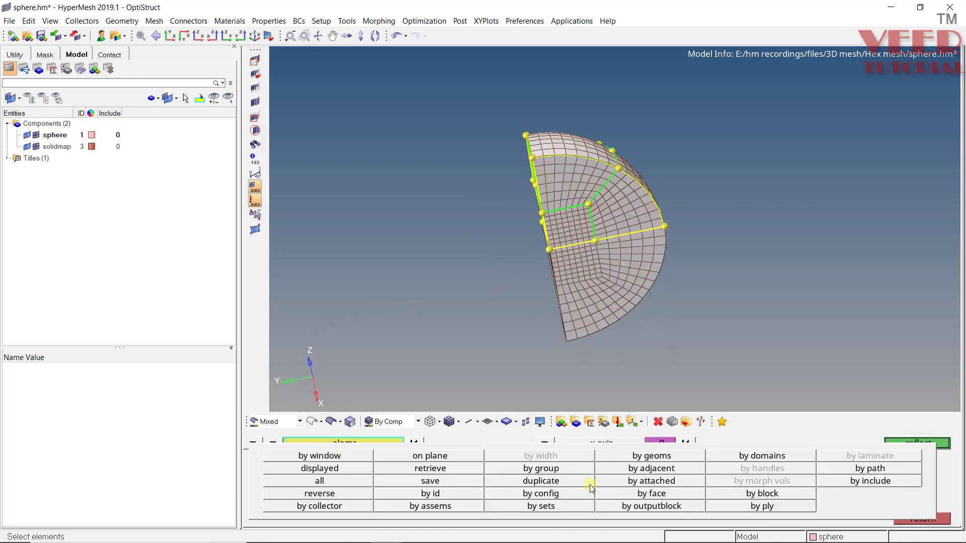
pyautogui.click(522, 479)
pyautogui.click(316, 456)
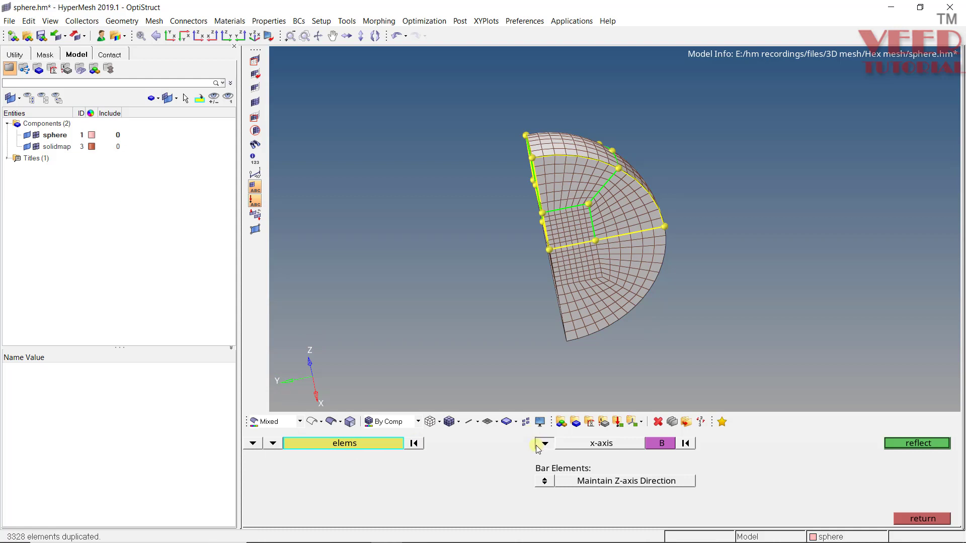
# Step: Reflect the duplicated quarter-sphere mesh about the y-axis, using the node at the sphere's centre as the base
pyautogui.click(545, 443)
pyautogui.click(506, 469)
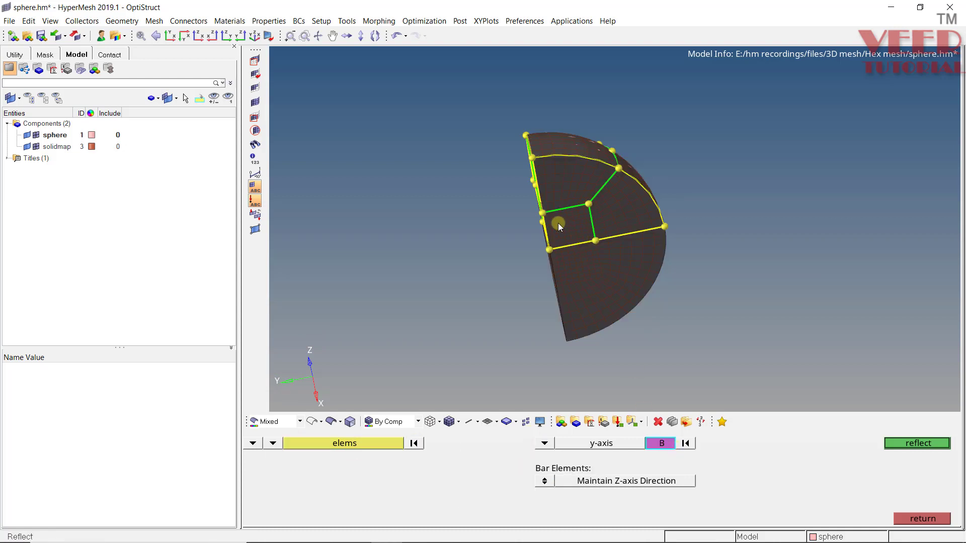
pyautogui.scroll(5, 557, 232)
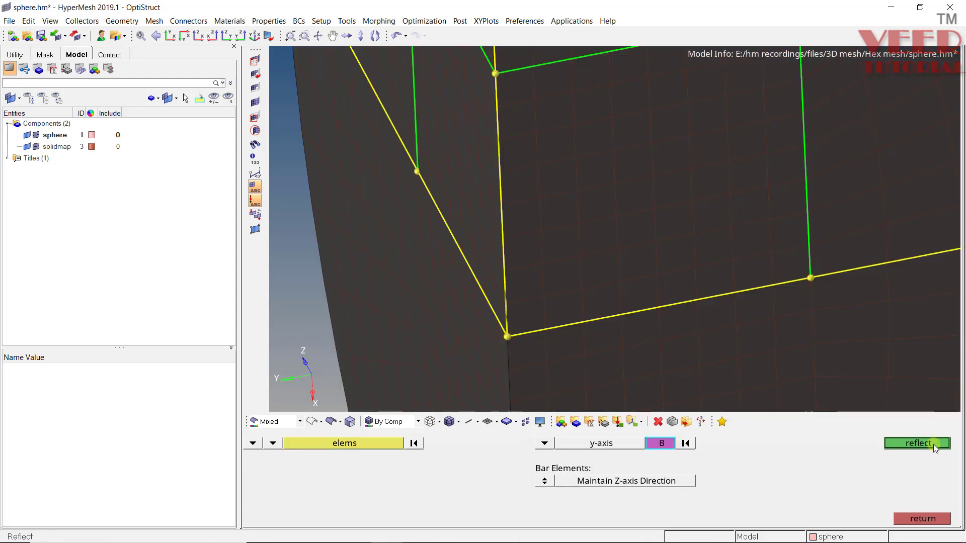
pyautogui.click(934, 445)
pyautogui.scroll(-5, 578, 268)
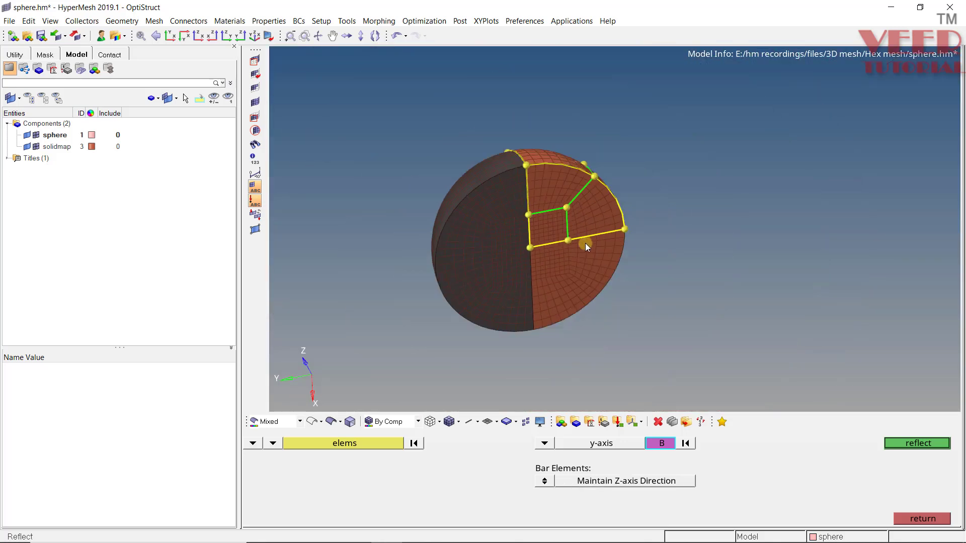
# Step: Run the Edges tool on all displayed elements, preview the coincident nodes at tolerance 0.1 and equivalence them
pyautogui.hotkey('shift', 'F3')
pyautogui.click(342, 442)
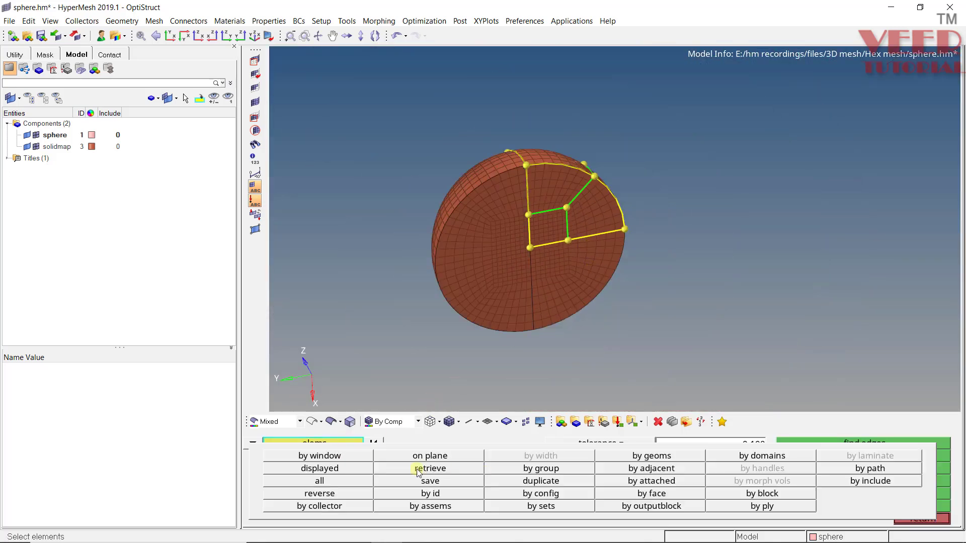
pyautogui.click(348, 470)
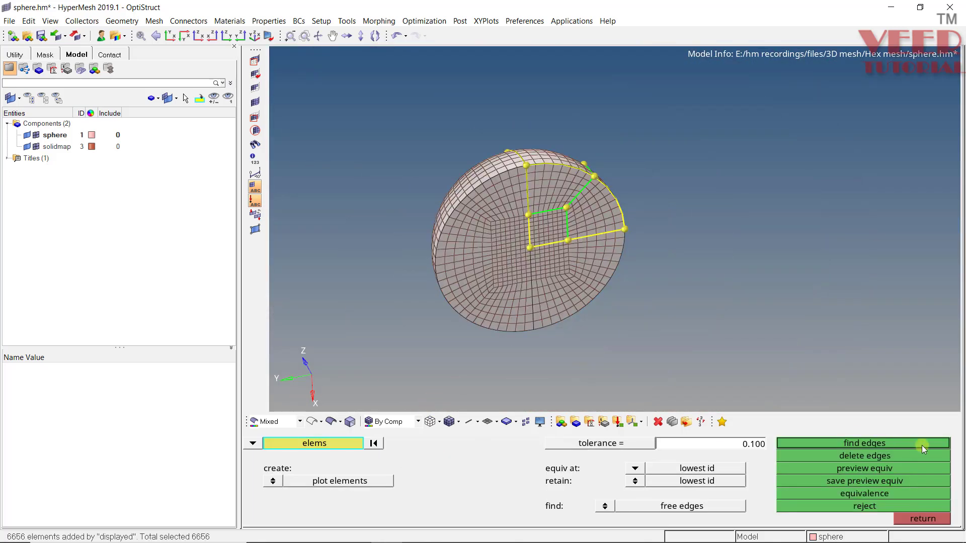
pyautogui.click(882, 468)
pyautogui.click(871, 493)
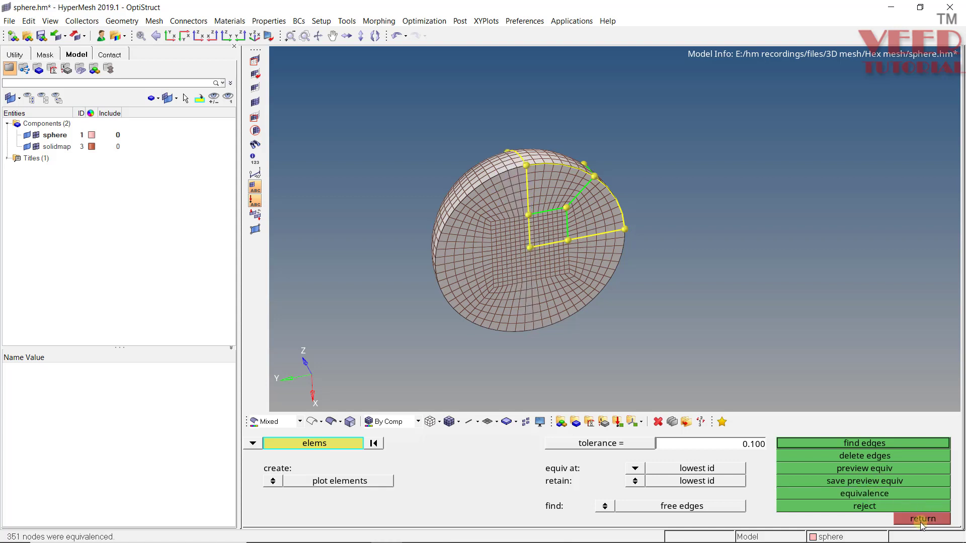
pyautogui.click(923, 521)
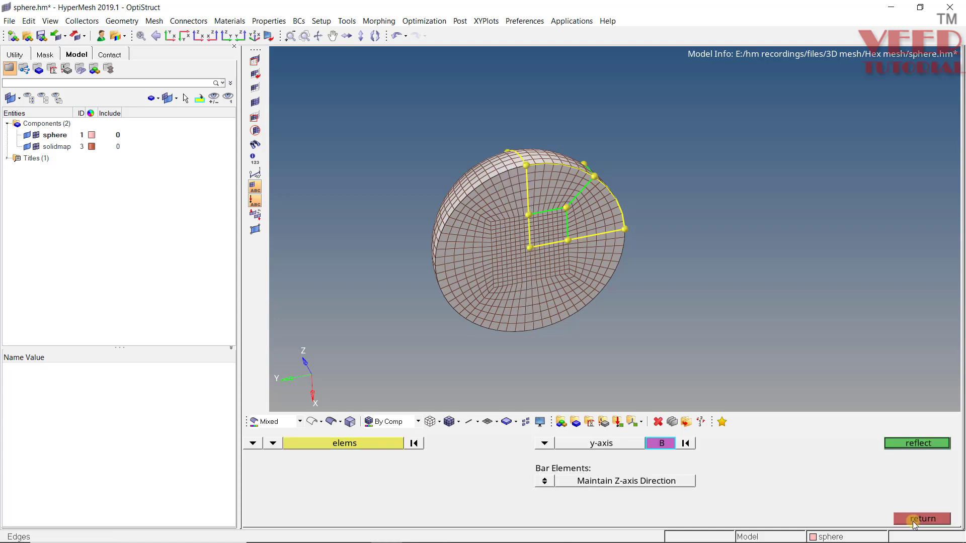
# Step: Set the reflection axis to the z-axis, select all displayed elements and duplicate them in their original component
pyautogui.click(545, 443)
pyautogui.click(505, 483)
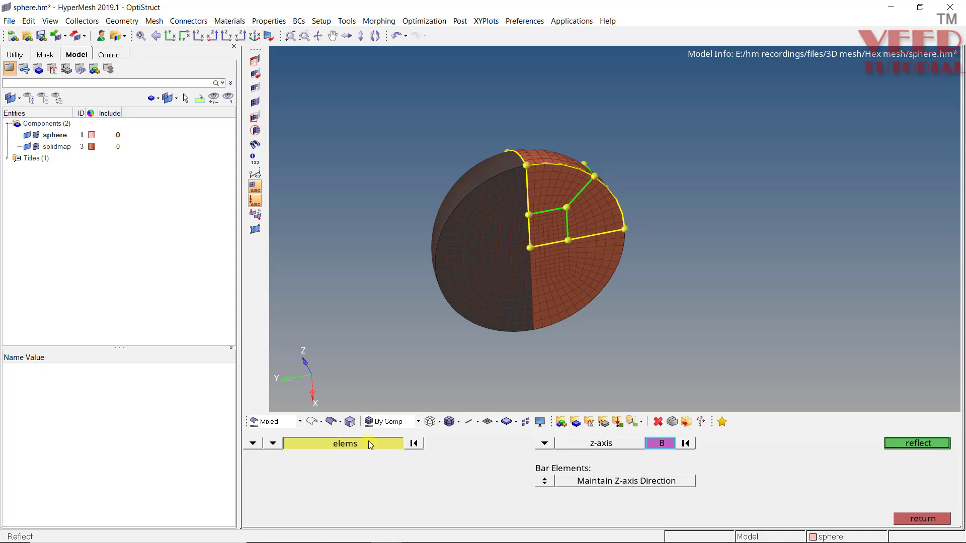
pyautogui.click(369, 442)
pyautogui.click(366, 442)
pyautogui.click(373, 448)
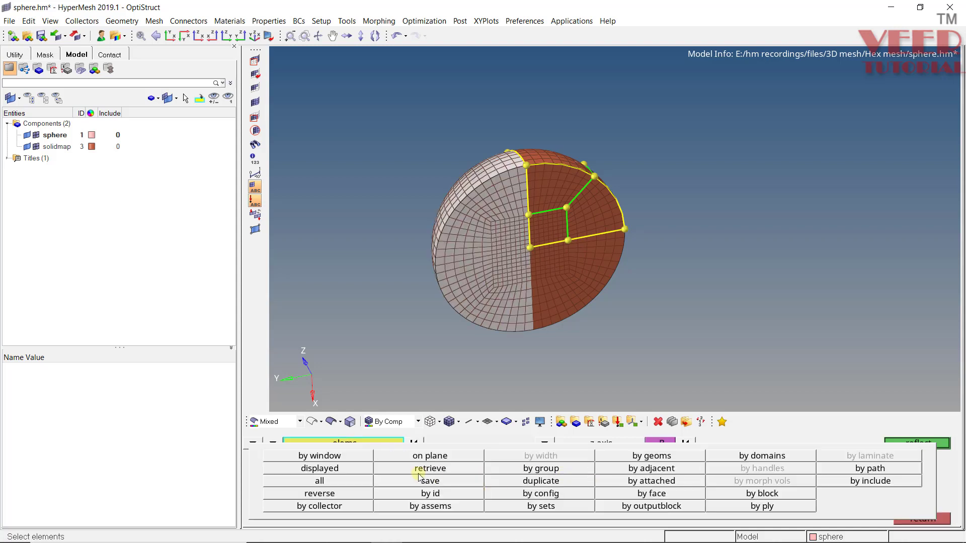
pyautogui.click(346, 473)
pyautogui.click(373, 448)
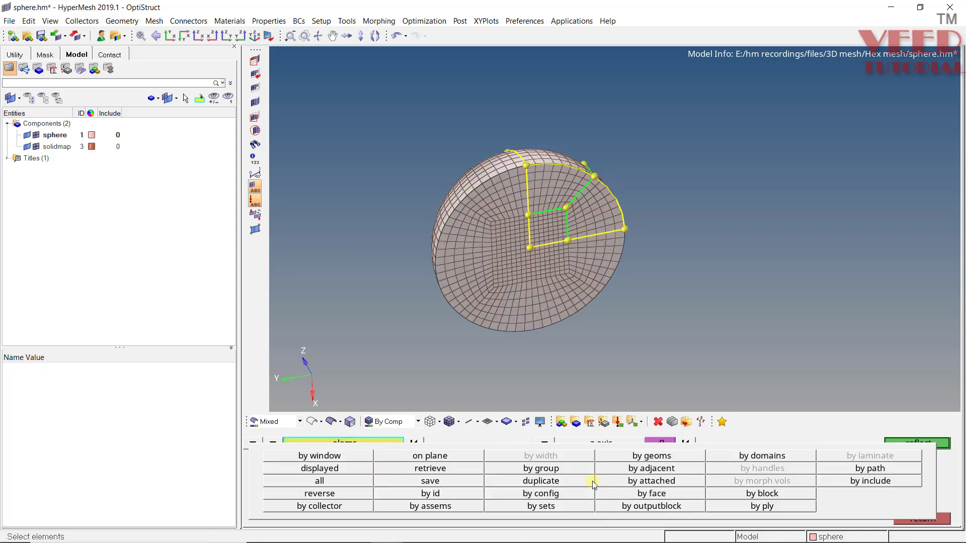
pyautogui.click(570, 482)
pyautogui.click(320, 456)
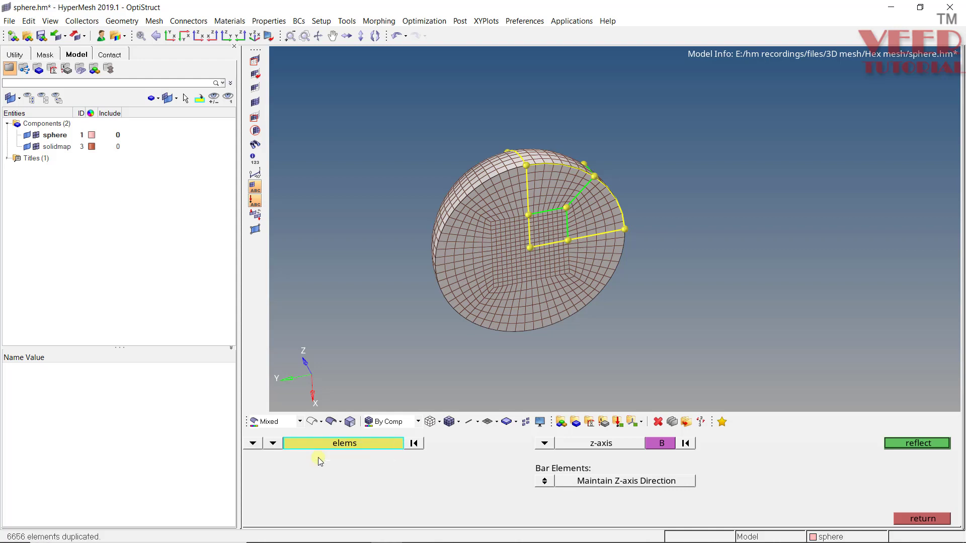
# Step: Reflect the duplicated half-sphere mesh about the z-axis, using the node at the sphere's centre as the base
pyautogui.click(660, 443)
pyautogui.scroll(8, 533, 241)
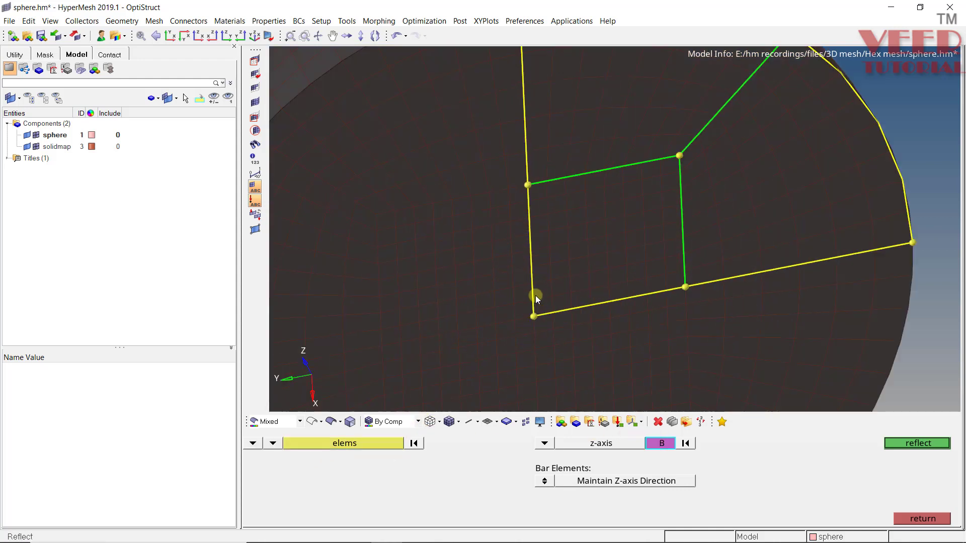
pyautogui.click(917, 441)
pyautogui.scroll(-8, 590, 243)
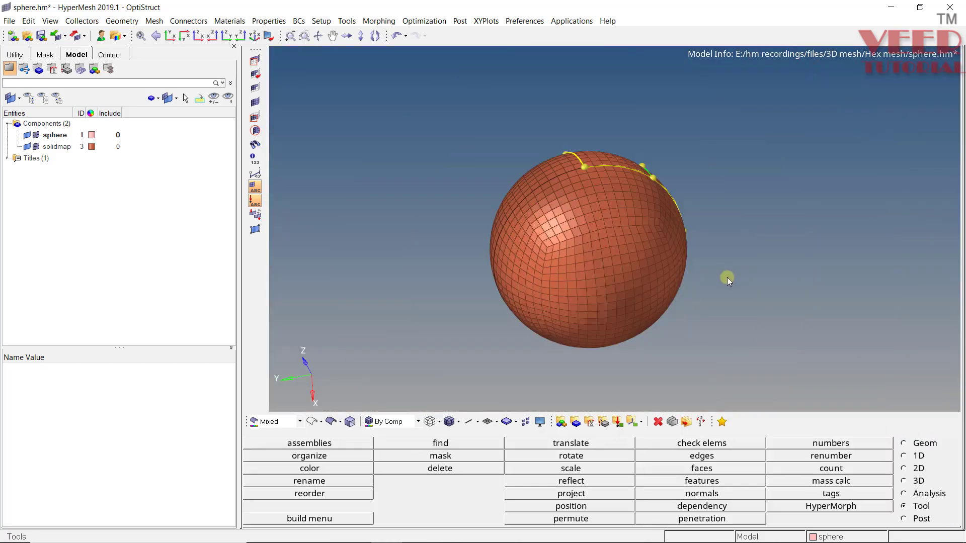
# Step: Find and equivalence the coincident nodes across the full sphere mesh, using all displayed elements and a 0.1 tolerance
pyautogui.hotkey('shift', 'F4')
pyautogui.hotkey('shift', 'F3')
pyautogui.click(344, 442)
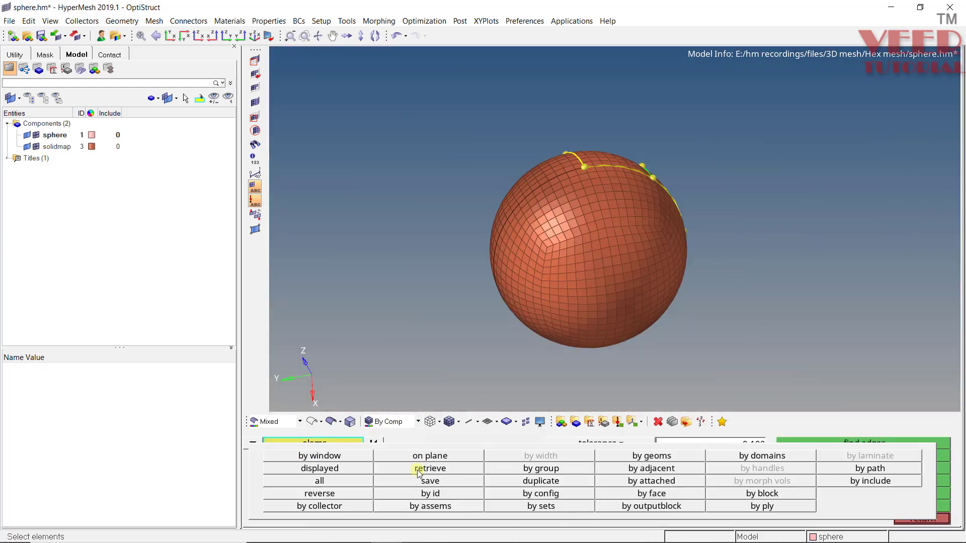
pyautogui.click(343, 467)
pyautogui.click(866, 468)
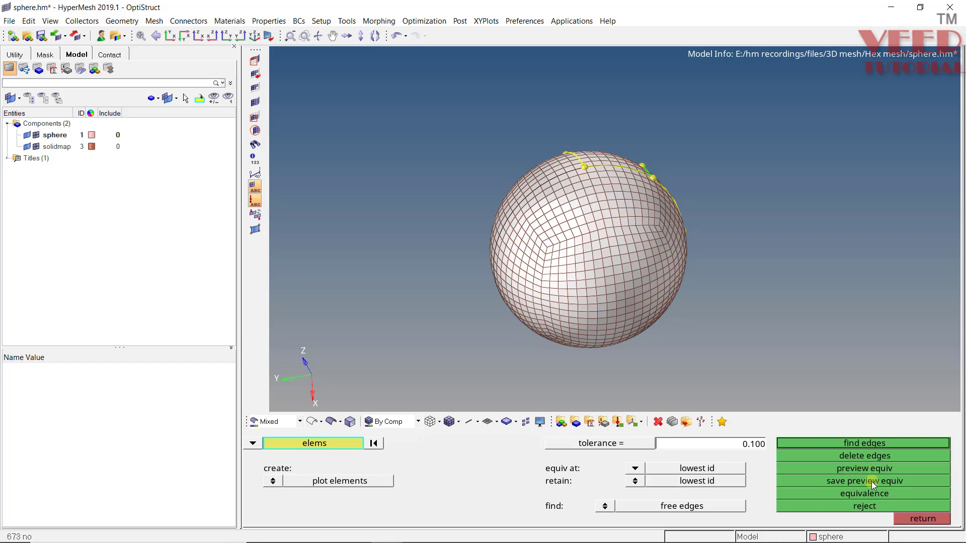
pyautogui.click(871, 494)
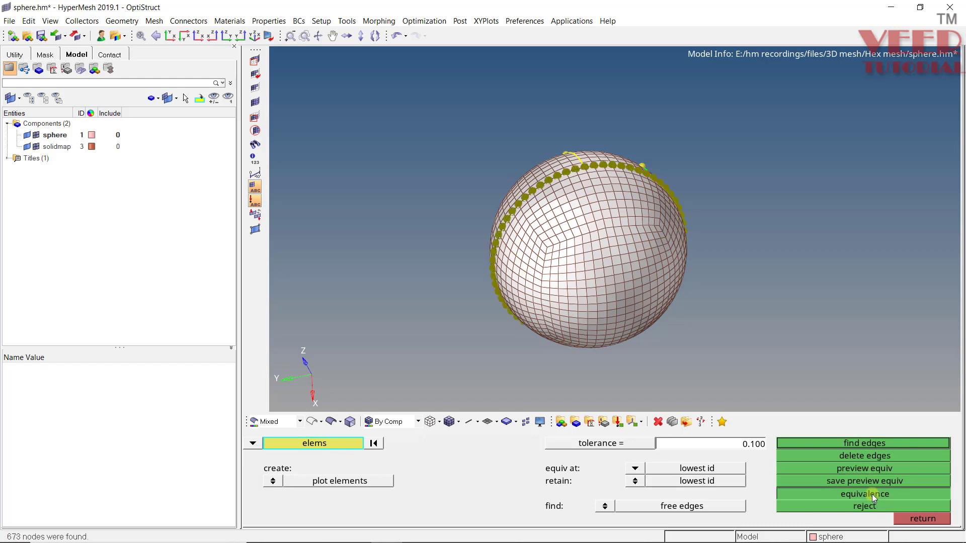
pyautogui.click(935, 521)
pyautogui.keyDown('ctrl'); pyautogui.moveTo(596, 205); pyautogui.dragTo(629, 239); pyautogui.keyUp('ctrl')
pyautogui.click(922, 519)
# Step: Show all components in the model and fit the whole sphere in view
pyautogui.keyDown('ctrl'); pyautogui.scroll(-3, 648, 227); pyautogui.keyUp('ctrl')
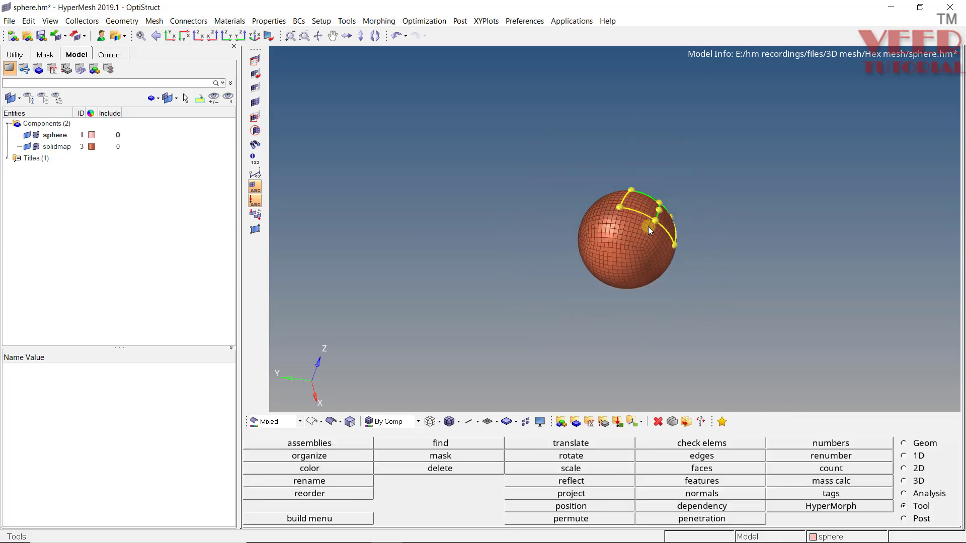
pyautogui.keyDown('ctrl'); pyautogui.scroll(5, 649, 234); pyautogui.keyUp('ctrl')
pyautogui.keyDown('ctrl'); pyautogui.moveTo(753, 254); pyautogui.dragTo(416, 196); pyautogui.keyUp('ctrl')
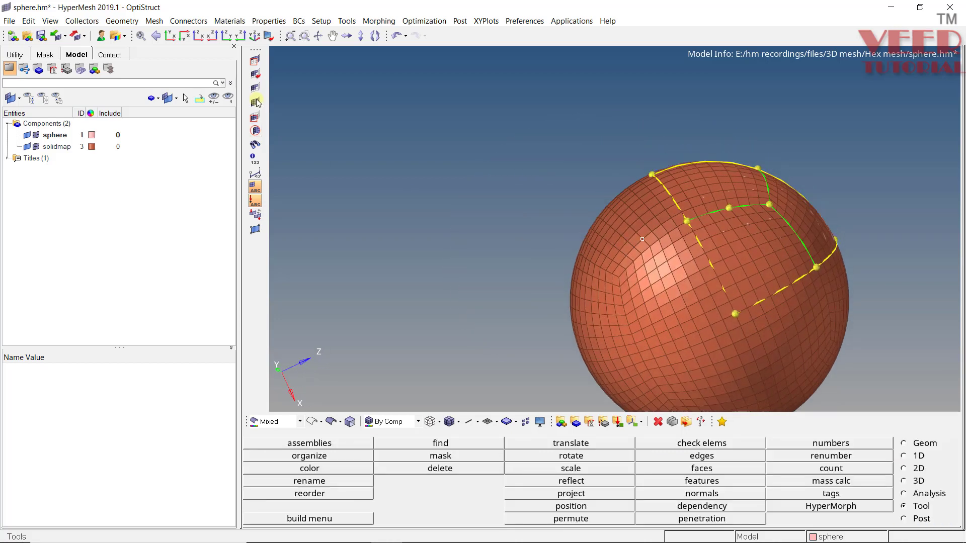
pyautogui.click(45, 125)
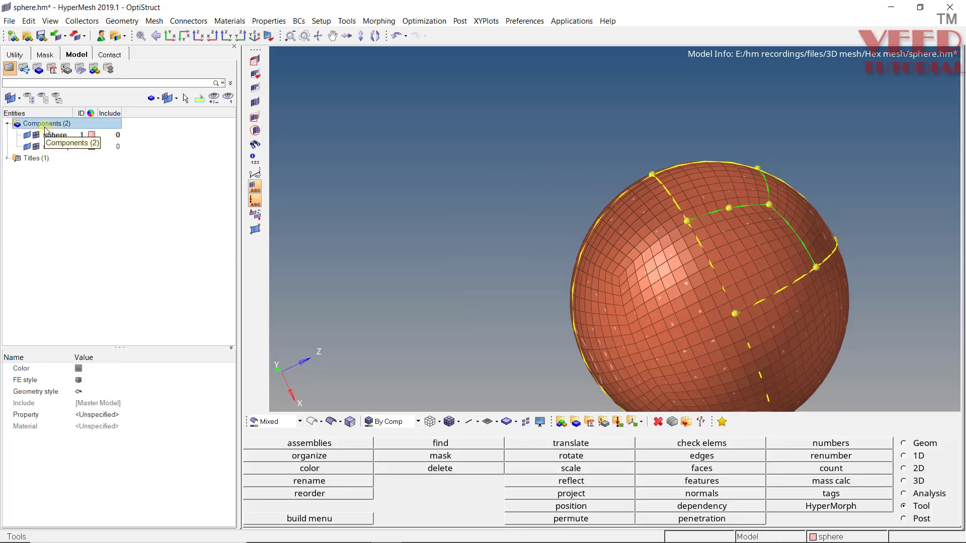
pyautogui.rightClick(45, 125)
pyautogui.click(65, 242)
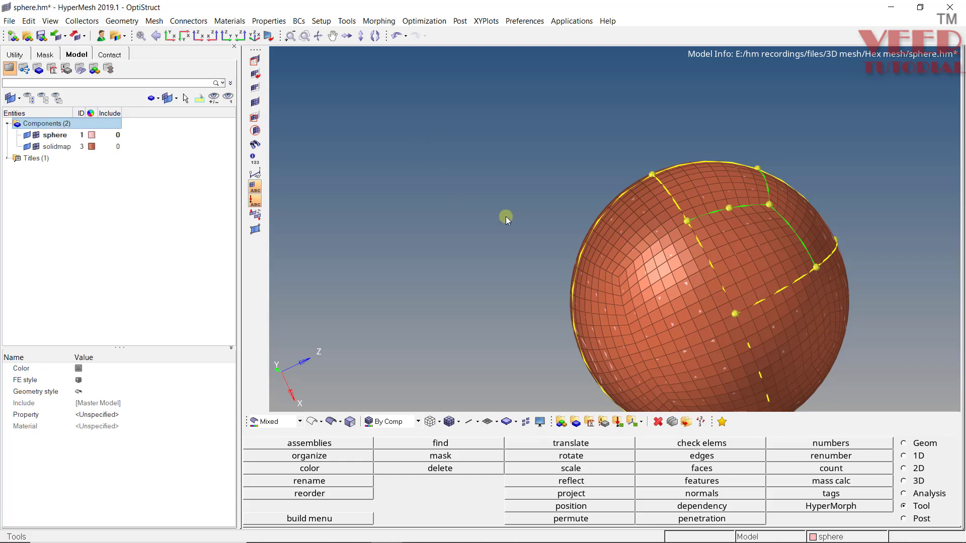
pyautogui.press('f')
# Step: Merge the partitioned solids of the sphere geometry with Solid Edit, selecting them all with a window
pyautogui.click(923, 444)
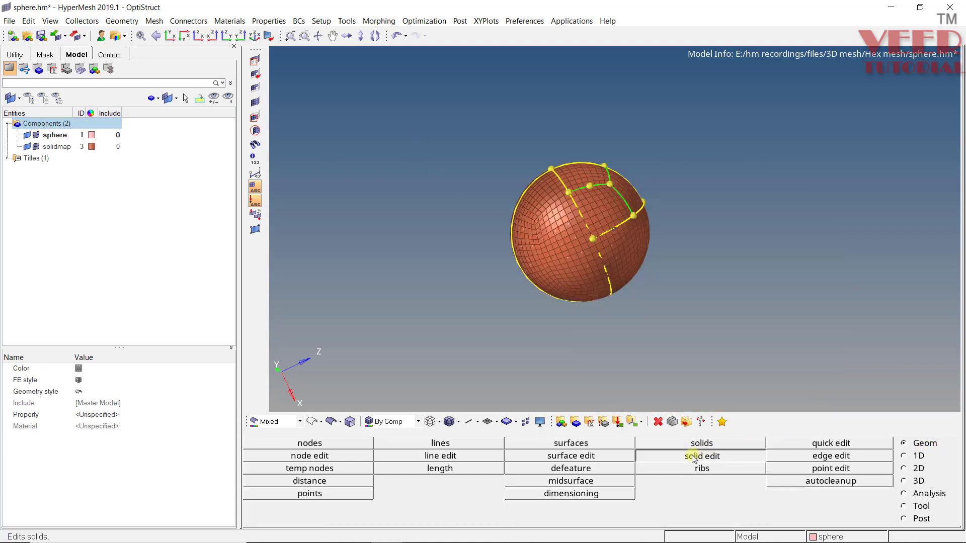
pyautogui.click(699, 455)
pyautogui.click(272, 482)
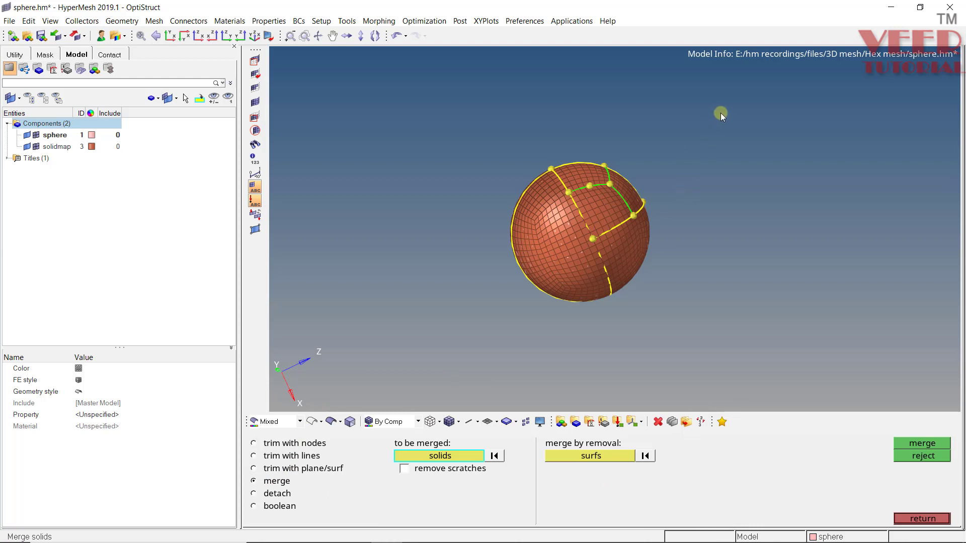
pyautogui.keyDown('shift'); pyautogui.moveTo(723, 110); pyautogui.dragTo(428, 385); pyautogui.keyUp('shift')
pyautogui.rightClick(560, 216)
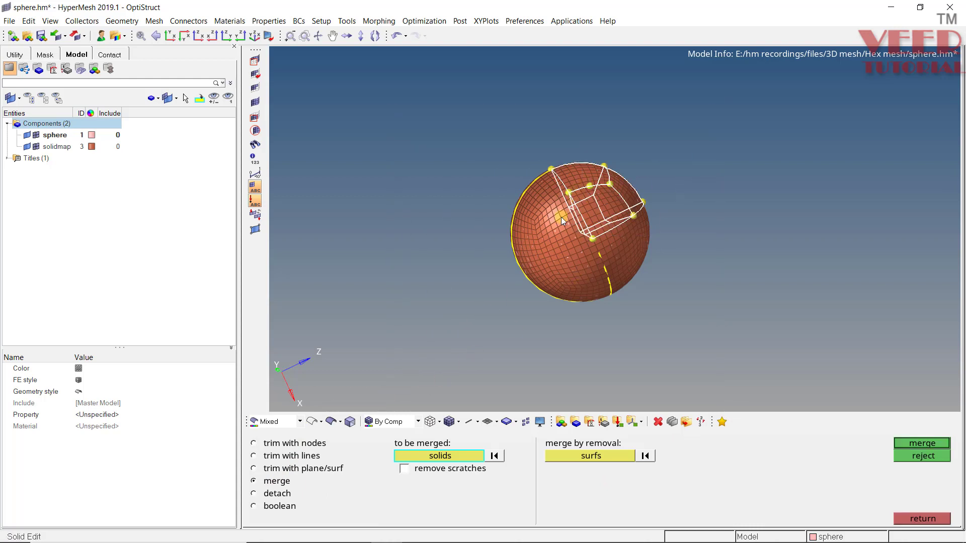
pyautogui.rightClick(613, 253)
pyautogui.rightClick(547, 178)
pyautogui.keyDown('ctrl'); pyautogui.moveTo(584, 173); pyautogui.dragTo(575, 190); pyautogui.keyUp('ctrl')
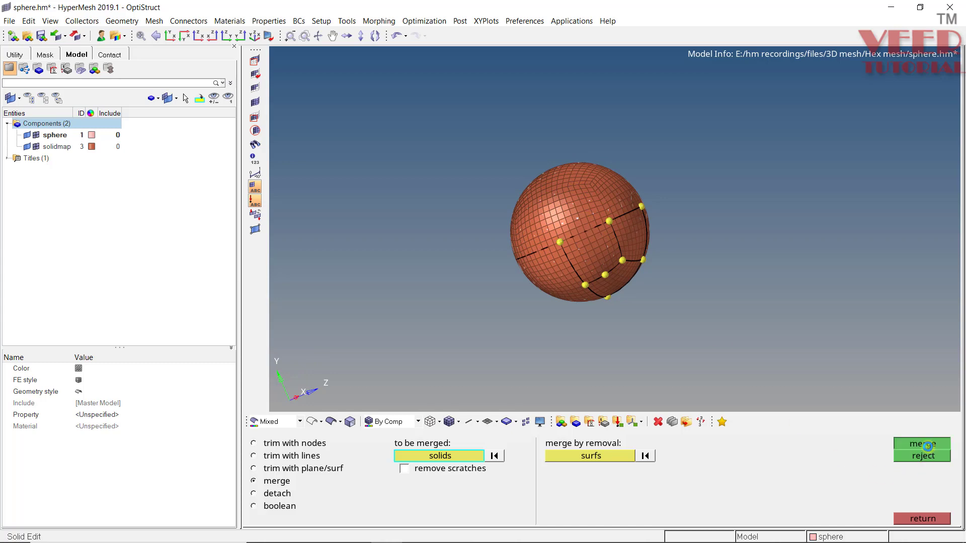
pyautogui.keyDown('ctrl'); pyautogui.scroll(3, 604, 264); pyautogui.keyUp('ctrl')
pyautogui.keyDown('ctrl'); pyautogui.click(601, 265); pyautogui.keyUp('ctrl')
pyautogui.keyDown('ctrl'); pyautogui.moveTo(565, 330); pyautogui.dragTo(476, 248); pyautogui.keyUp('ctrl')
pyautogui.click(912, 516)
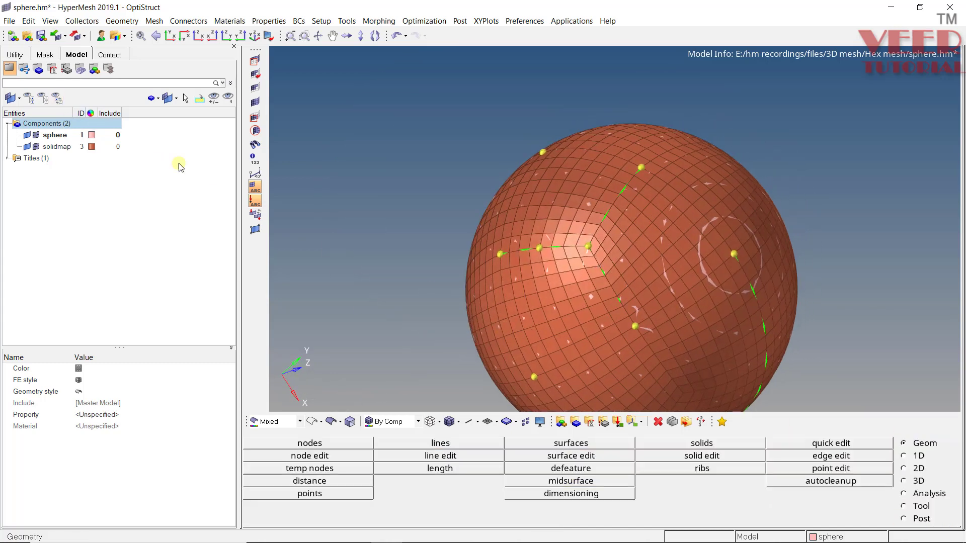
pyautogui.scroll(-5, 391, 151)
pyautogui.scroll(5, 443, 151)
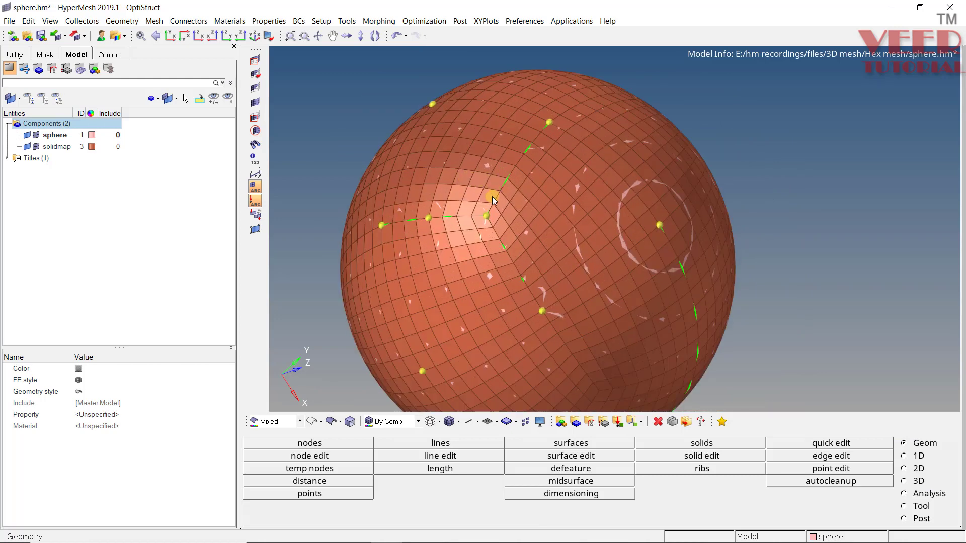